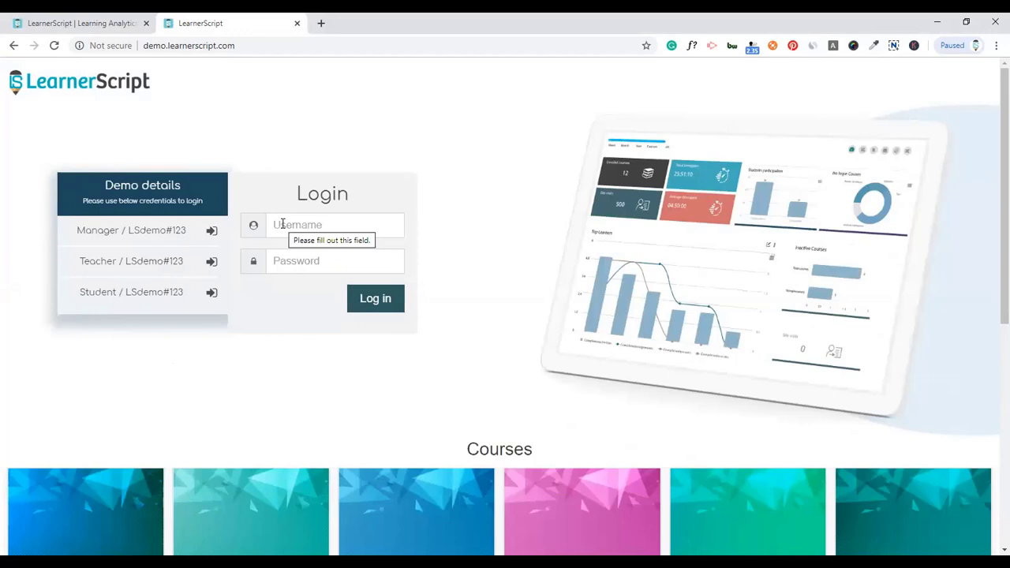
- Log in with the admin username and the demo account password
click(283, 224)
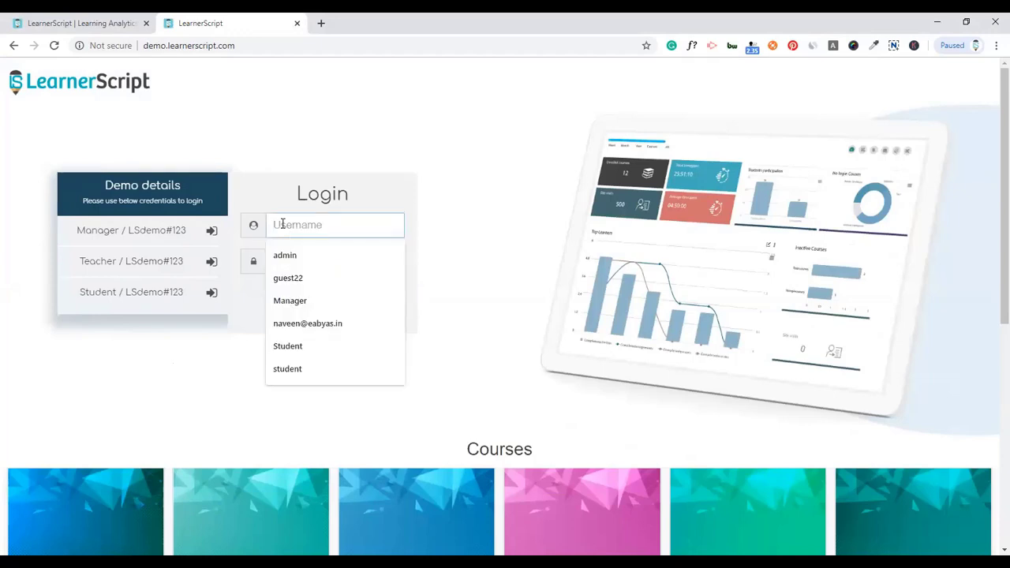
text(admin)
key(Tab)
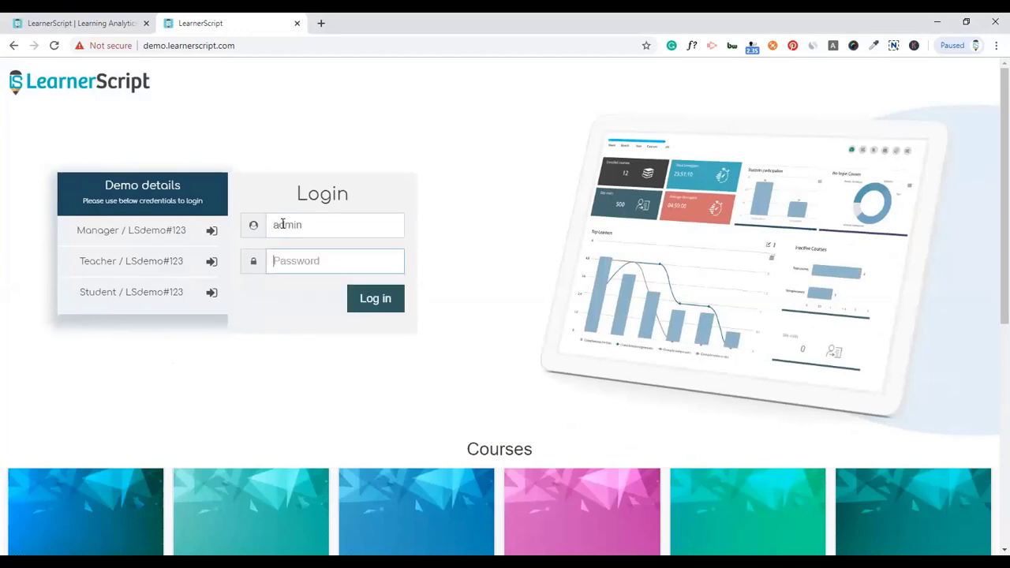
text(LSdemo#123)
key(Return)
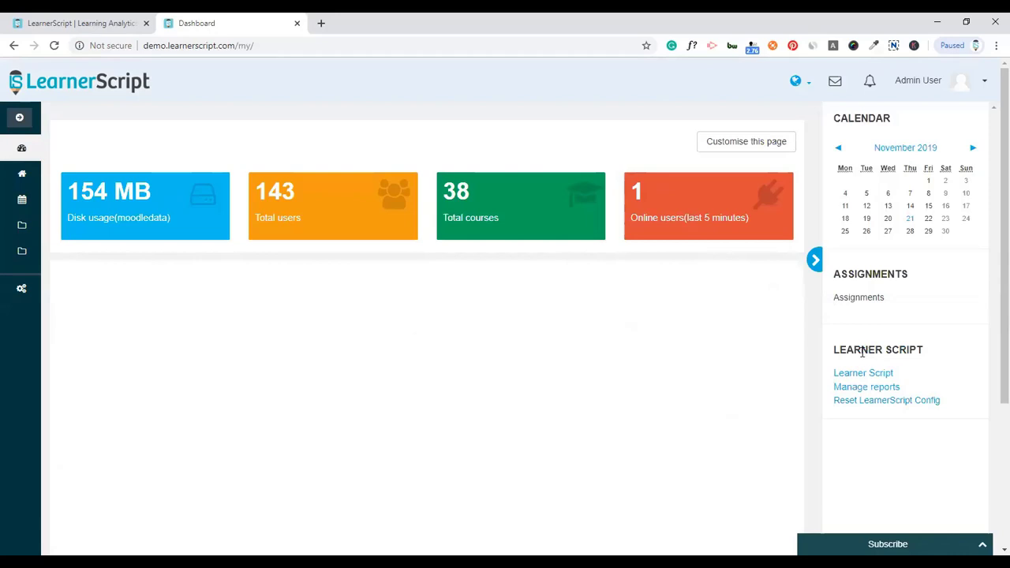
click(847, 372)
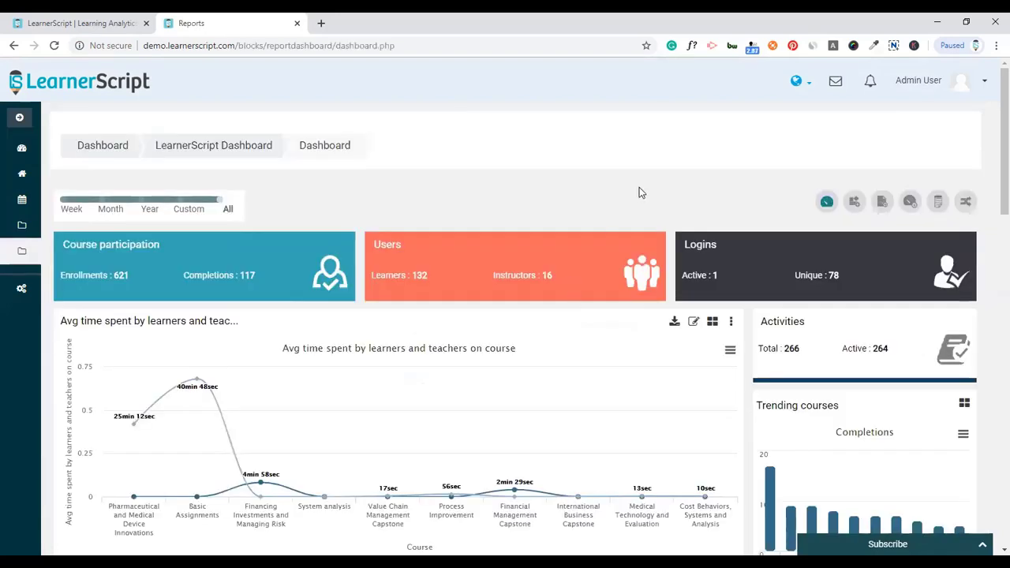
click(821, 203)
click(229, 207)
- Set the dashboard period to a custom range from 2019-09-03 to 2019-11-14
click(144, 209)
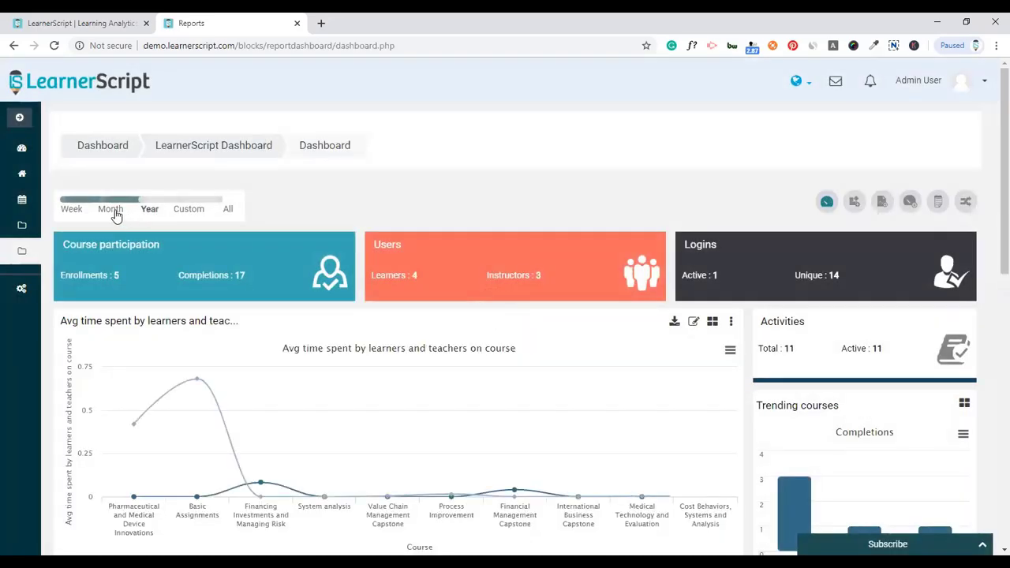
click(112, 210)
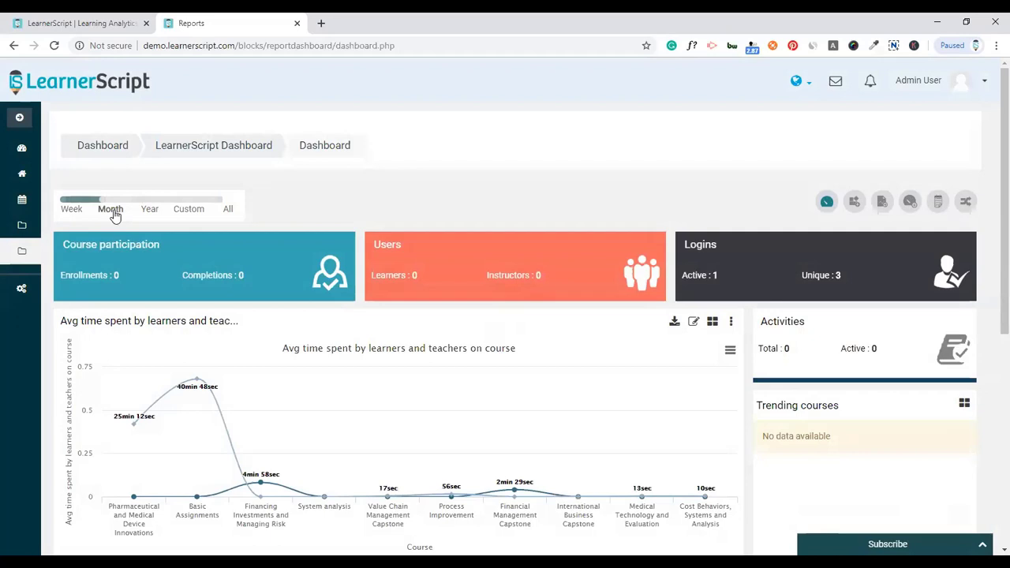
click(188, 210)
click(286, 206)
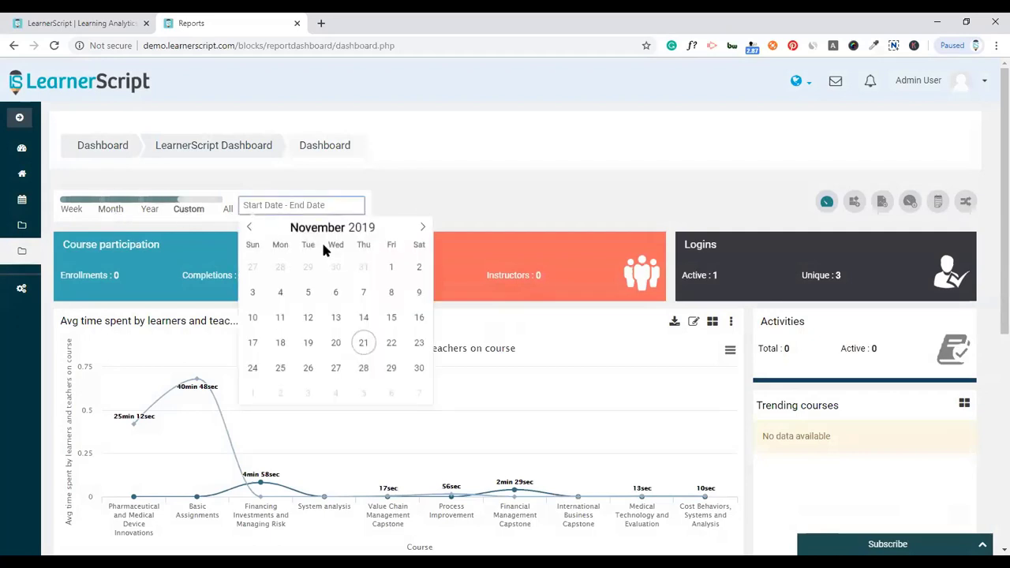
click(364, 317)
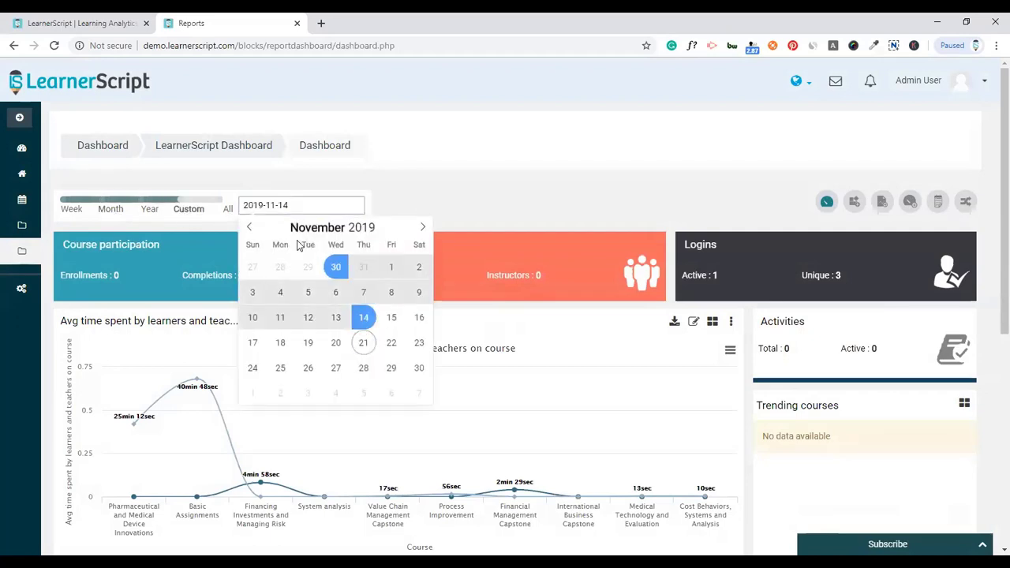
click(249, 227)
click(249, 228)
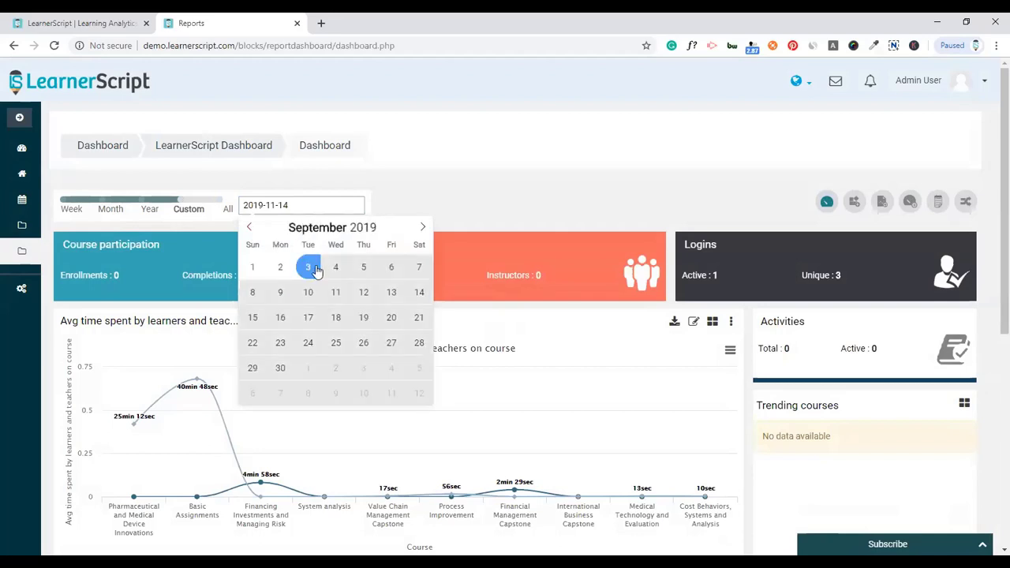
click(308, 267)
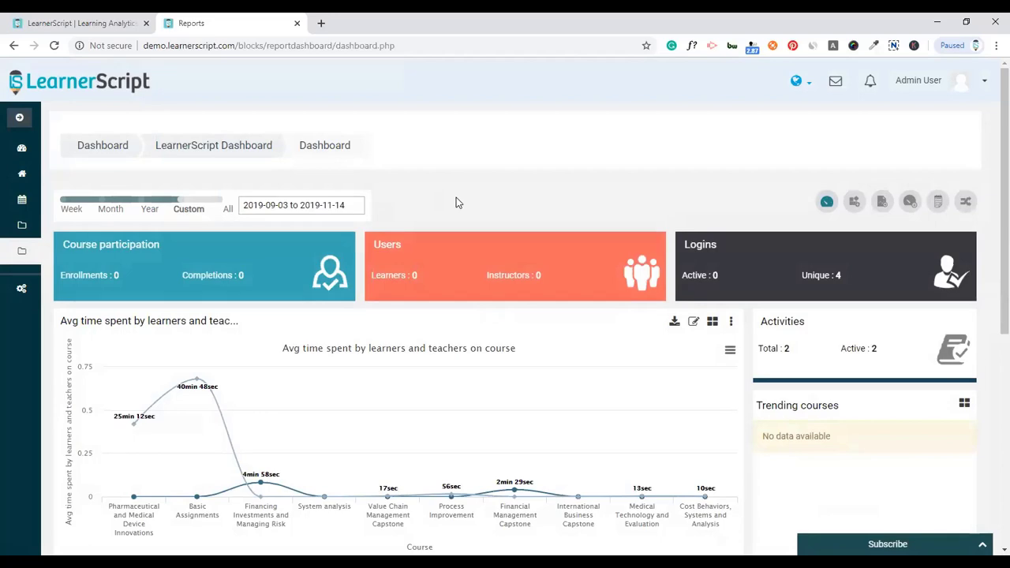
scroll(383, 263, down, 7)
scroll(384, 264, up, 6)
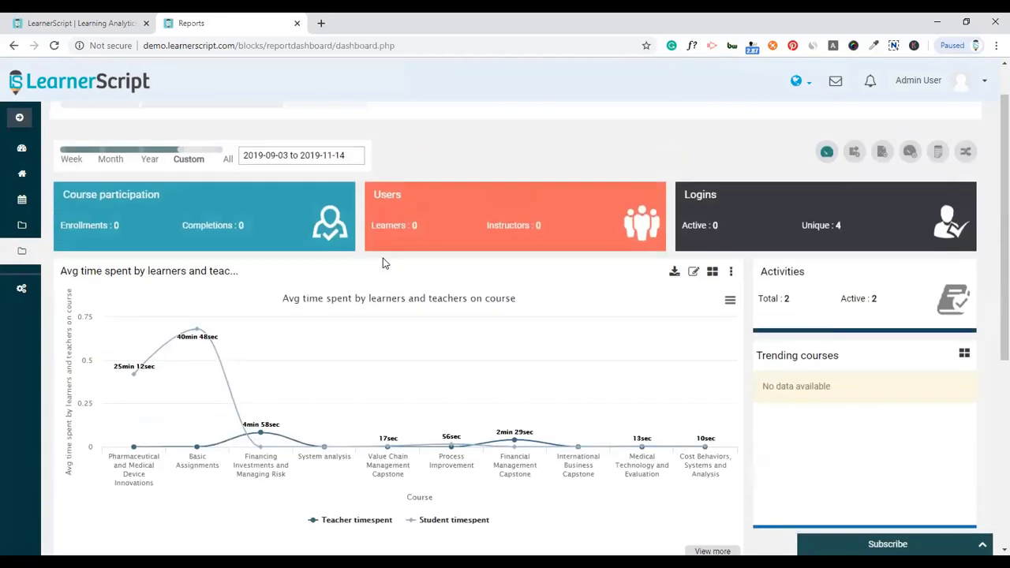
scroll(385, 263, up, 1)
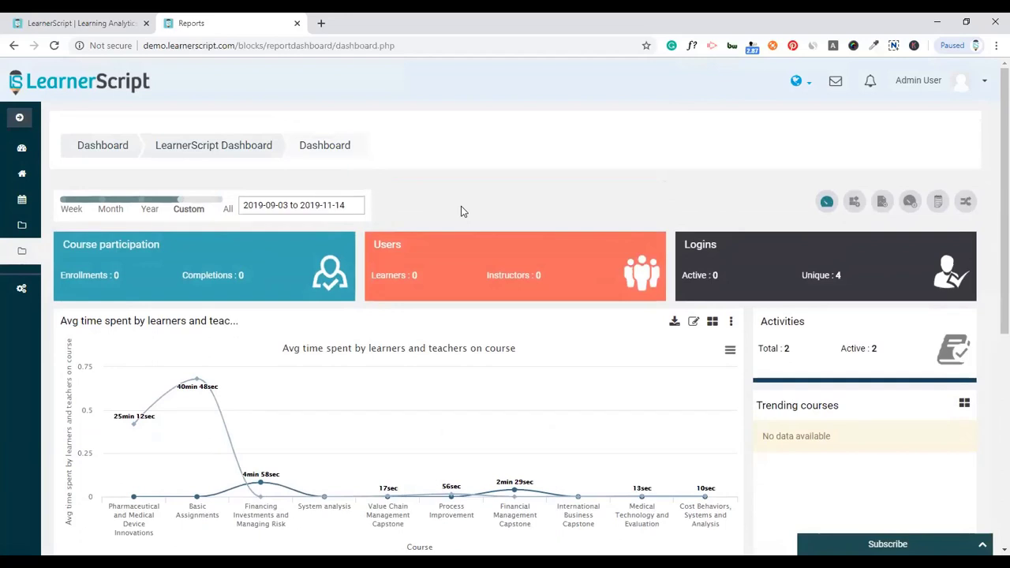
- Switch the dashboard to All period and review figures like 117 completions and unique logins
click(225, 210)
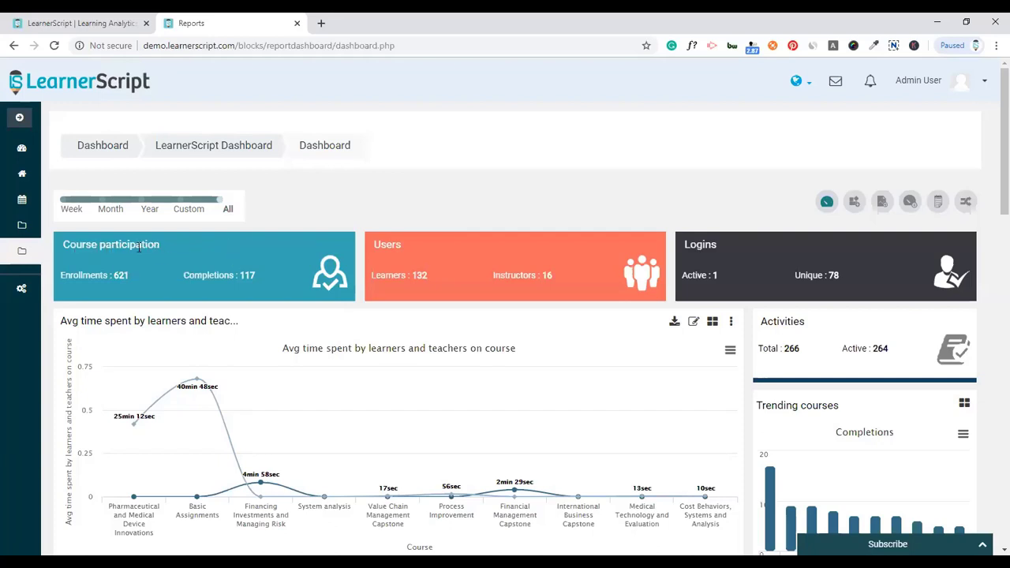
double_click(140, 246)
double_click(245, 275)
double_click(501, 275)
drag(684, 276, 813, 276)
double_click(808, 275)
click(690, 199)
scroll(359, 346, down, 1)
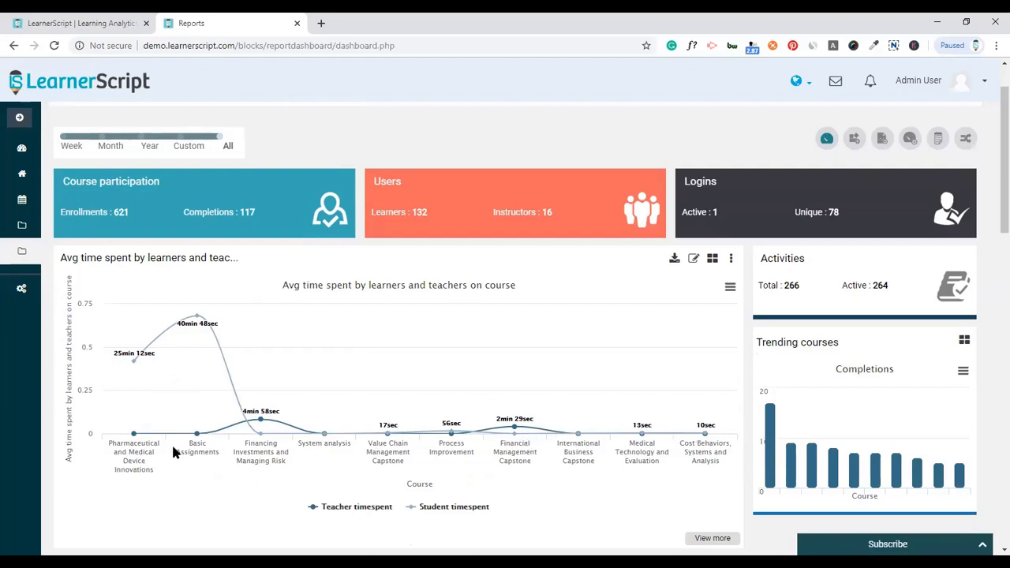
- Toggle the Student timespent and Teacher timespent chart series off and back on
click(425, 508)
click(424, 508)
click(380, 510)
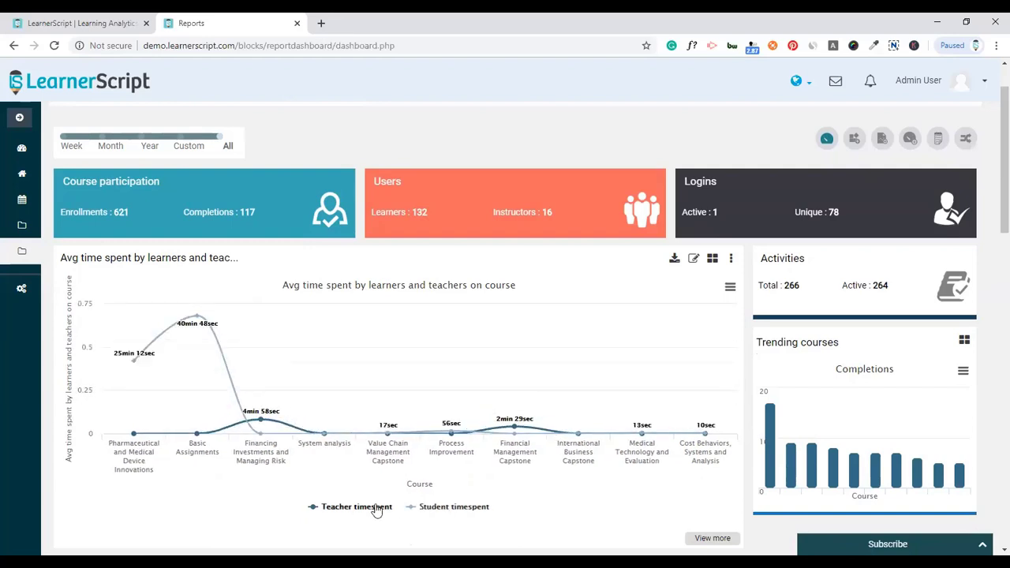
click(382, 511)
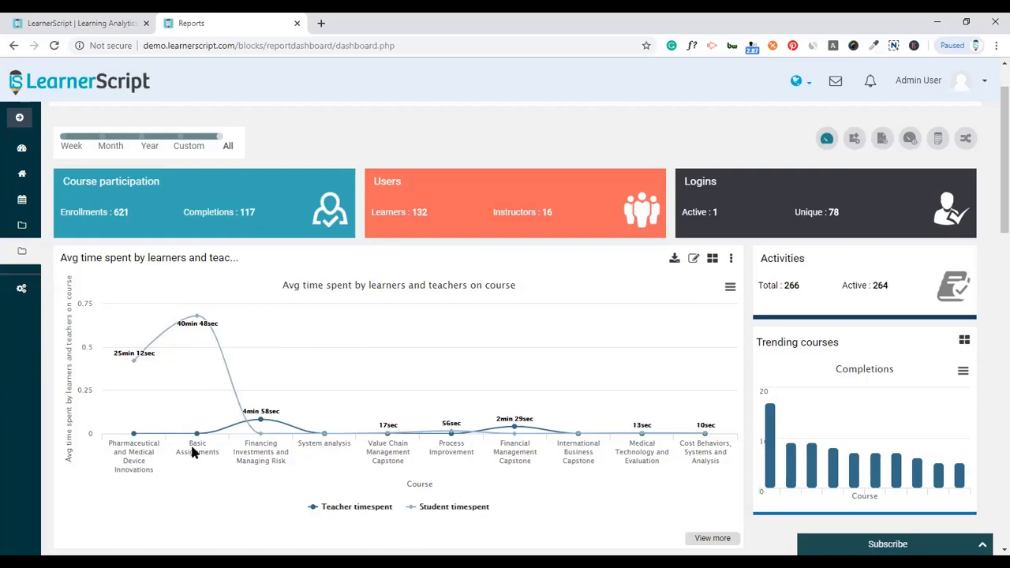
- Highlight the activities figures: 266 total and 264 active
scroll(668, 438, down, 1)
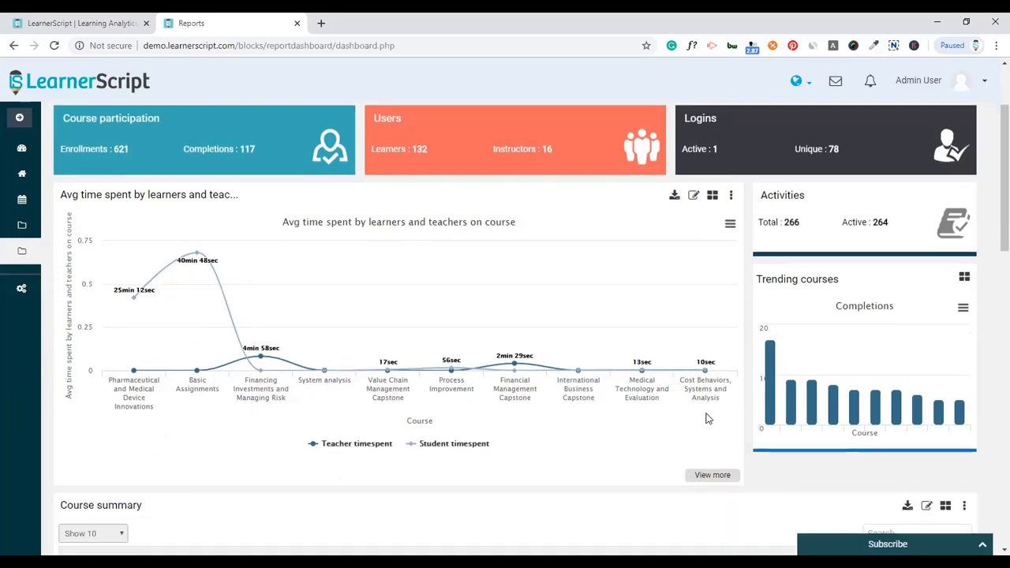
scroll(706, 418, up, 2)
double_click(790, 348)
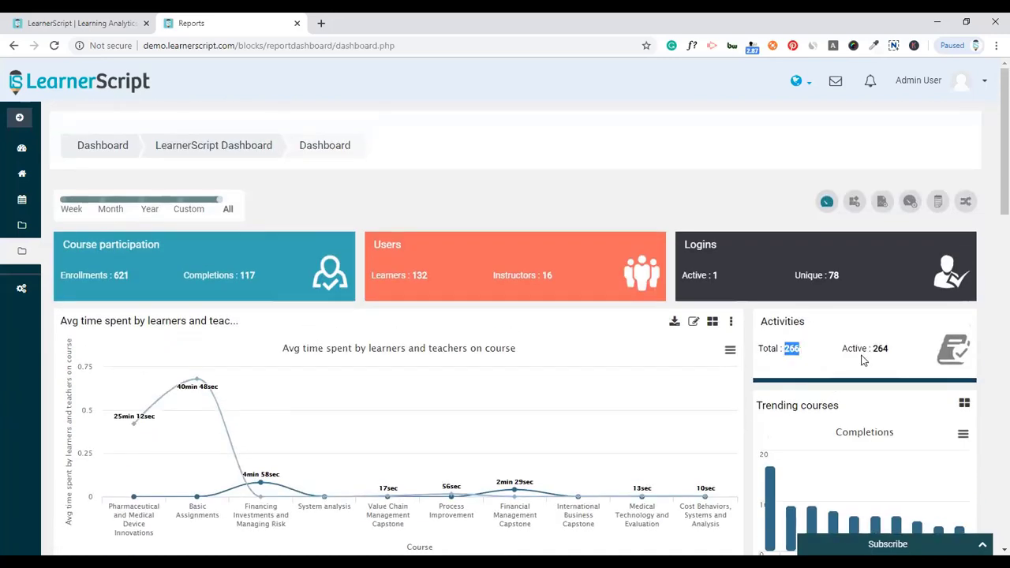
double_click(880, 348)
scroll(828, 359, down, 2)
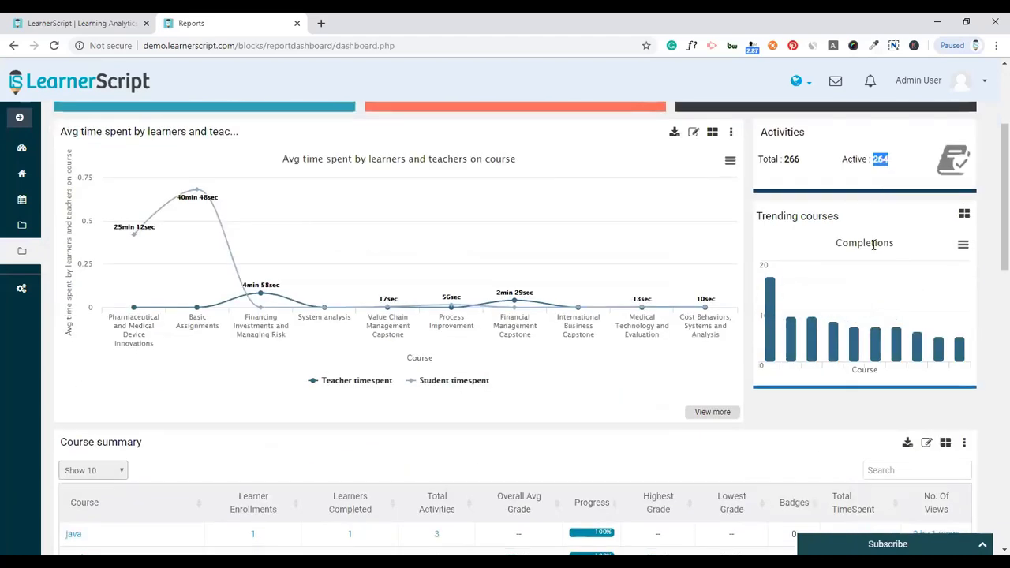
- Cycle Trending courses through the Access and Grade charts, ending on Participation
click(963, 215)
click(901, 268)
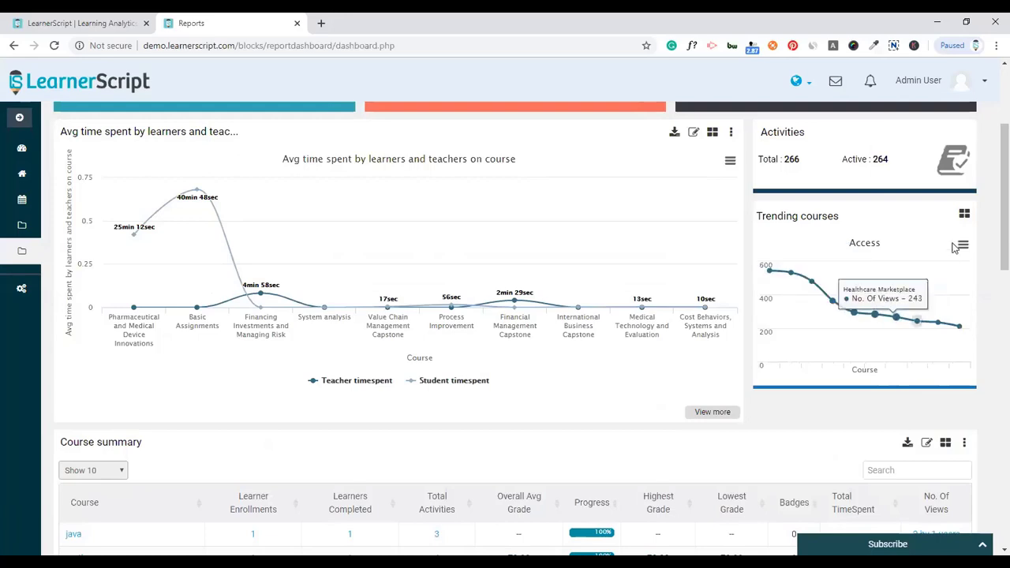
click(963, 215)
click(894, 291)
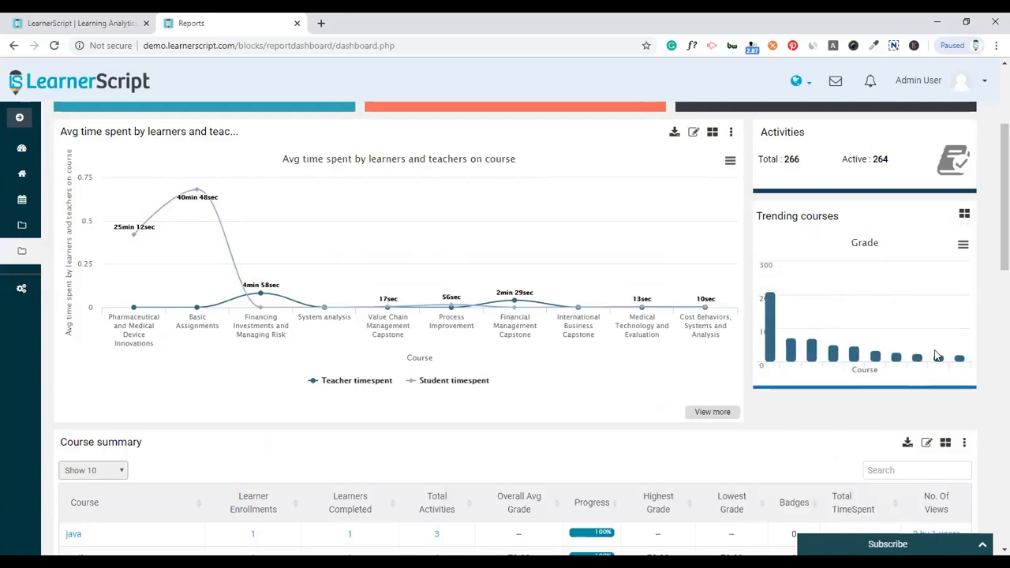
click(963, 215)
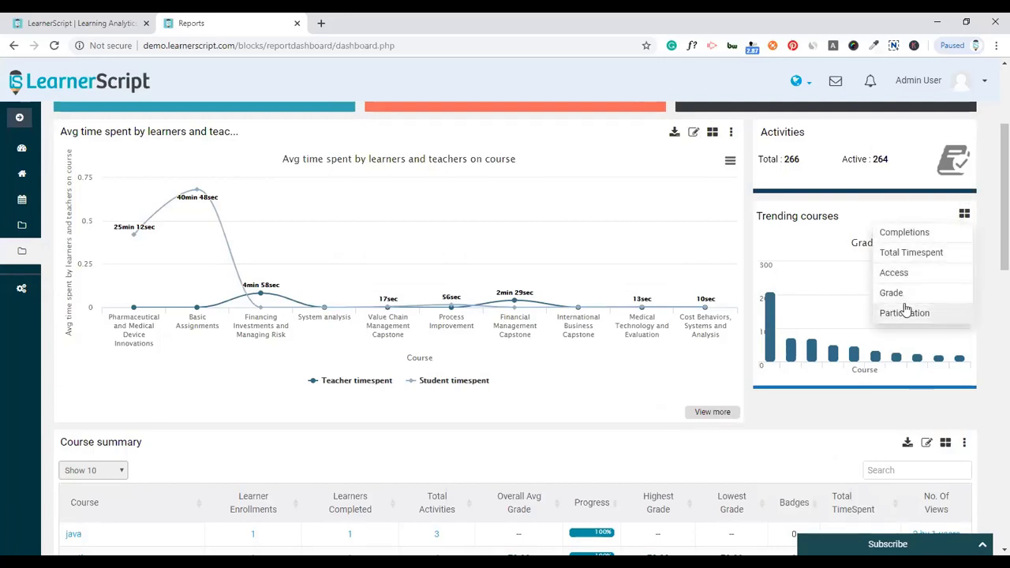
click(904, 313)
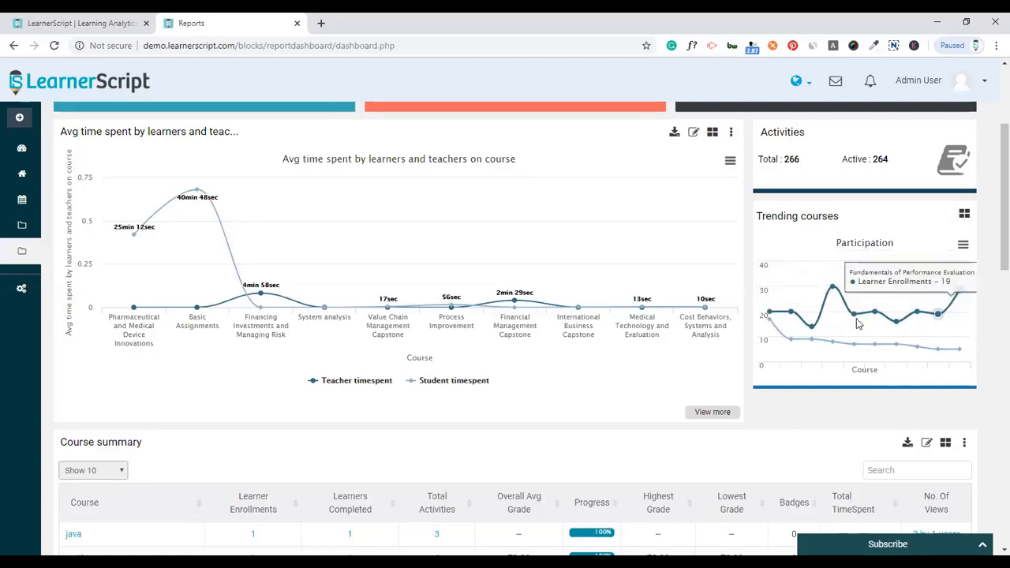
scroll(706, 305, down, 1)
scroll(710, 299, down, 1)
- Search the Course summary for 'market', leaving four courses including Marketing Management I and II
scroll(650, 271, up, 1)
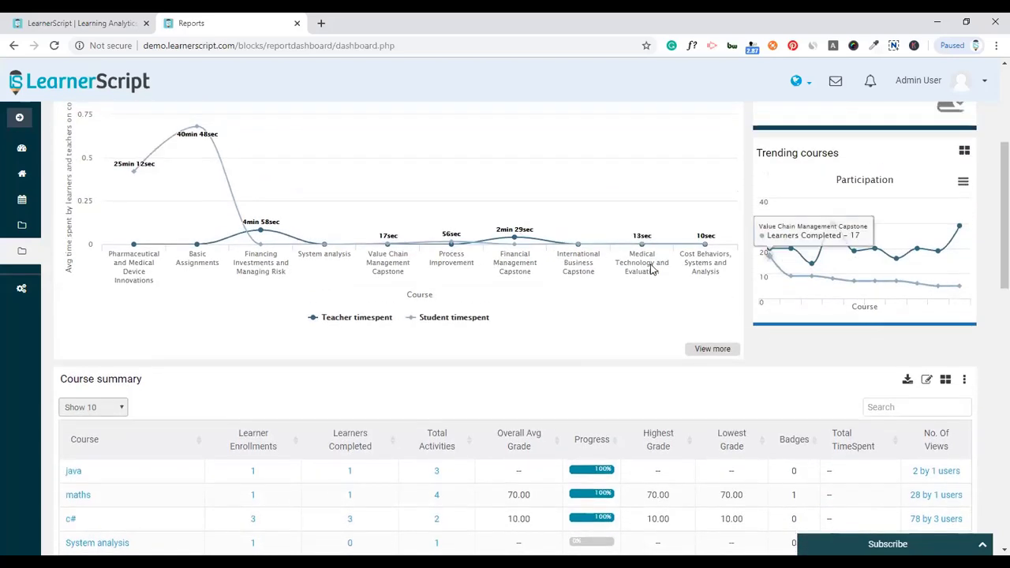
scroll(311, 261, down, 3)
scroll(184, 248, down, 2)
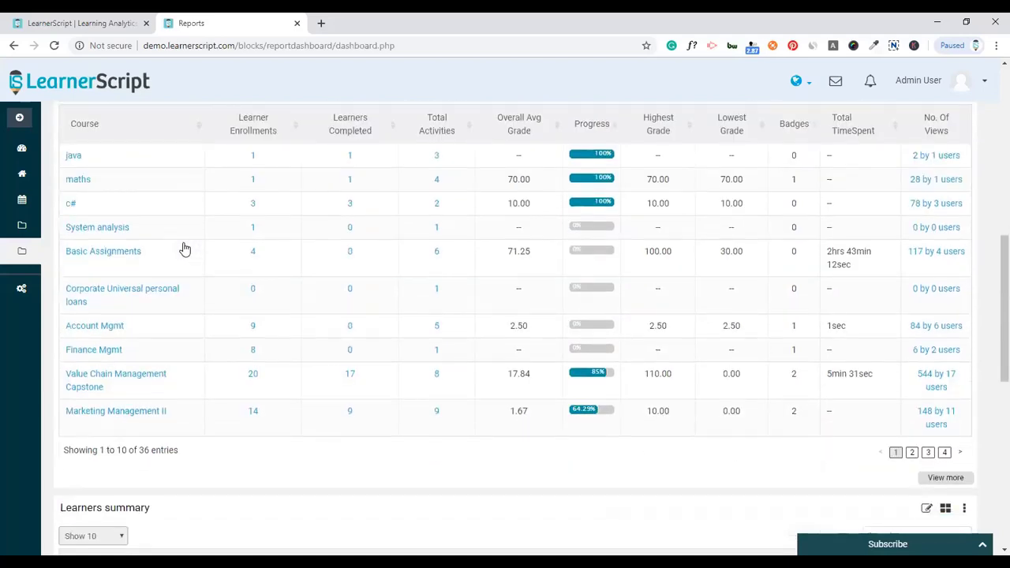
scroll(183, 247, up, 1)
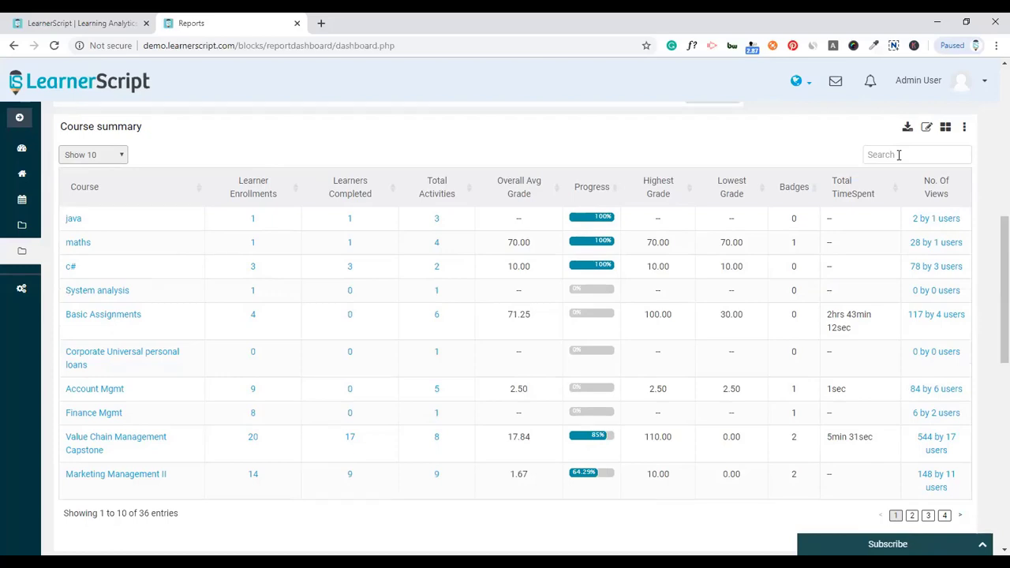
click(898, 154)
text(market)
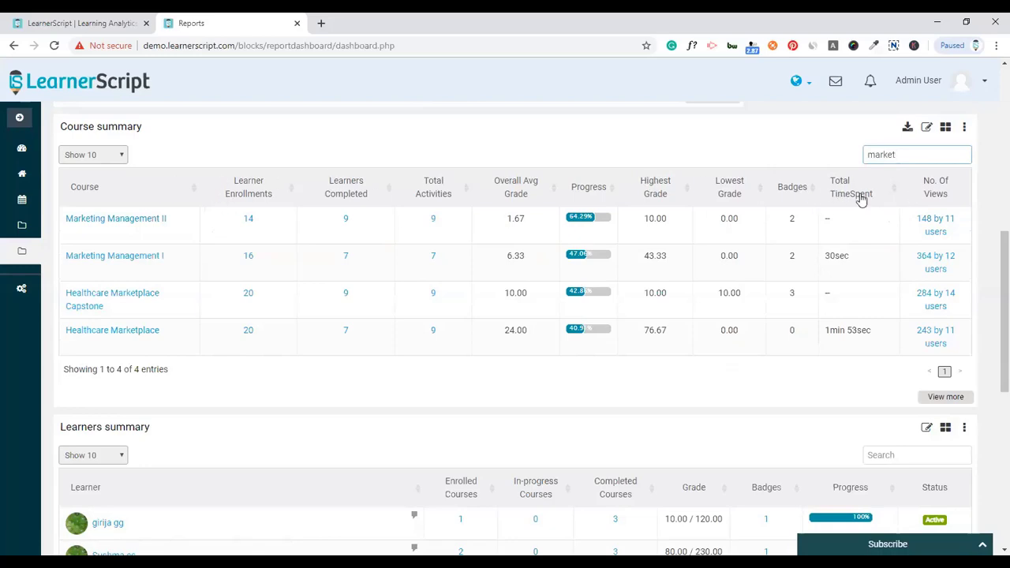
click(299, 134)
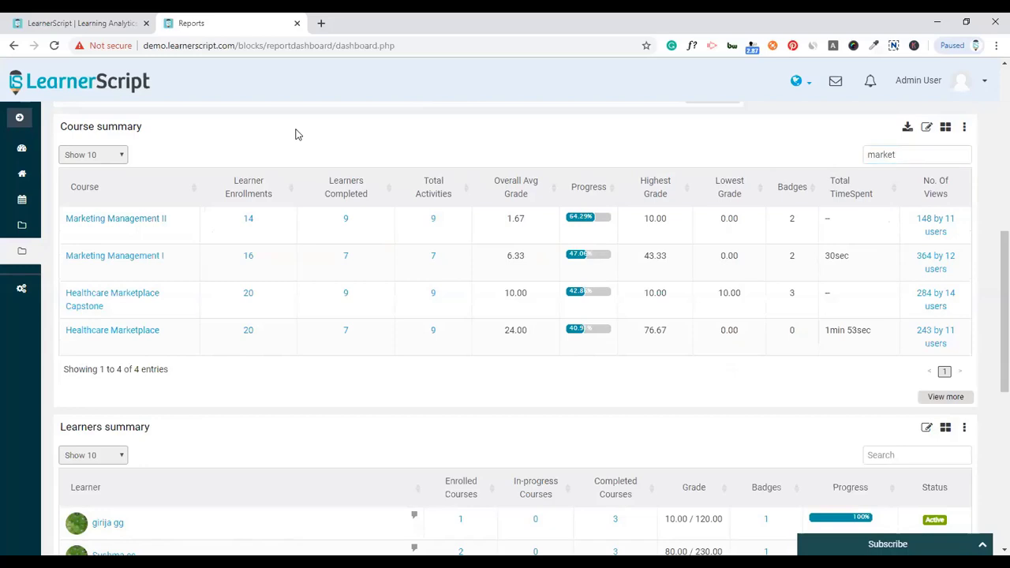
click(249, 220)
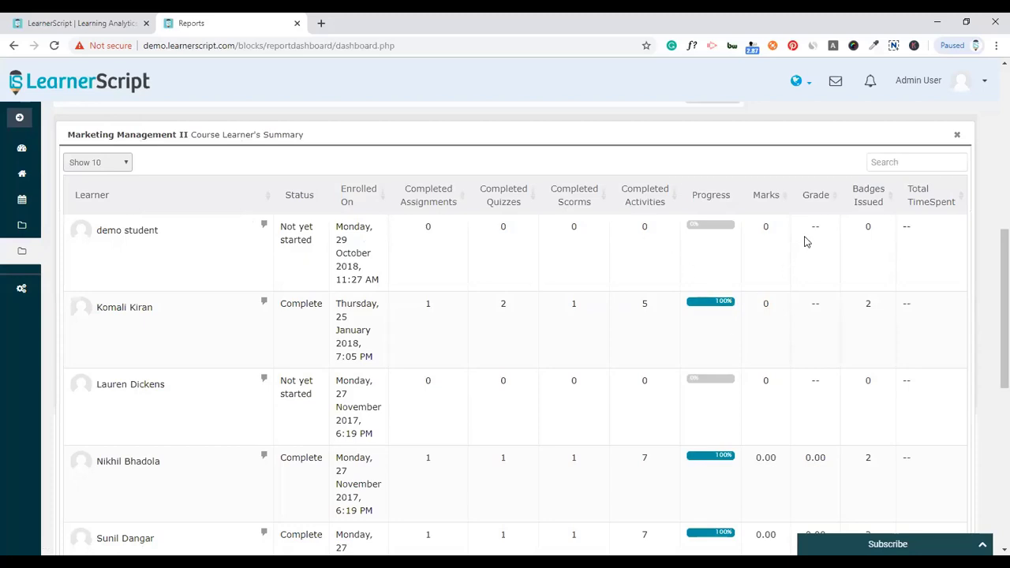
scroll(836, 355, down, 3)
scroll(834, 350, up, 3)
click(957, 134)
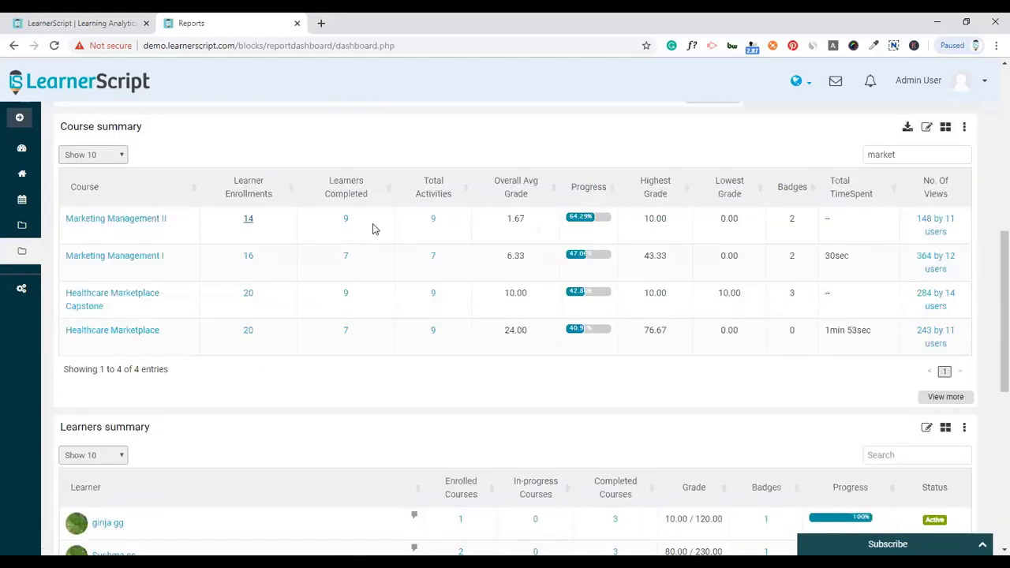
click(345, 220)
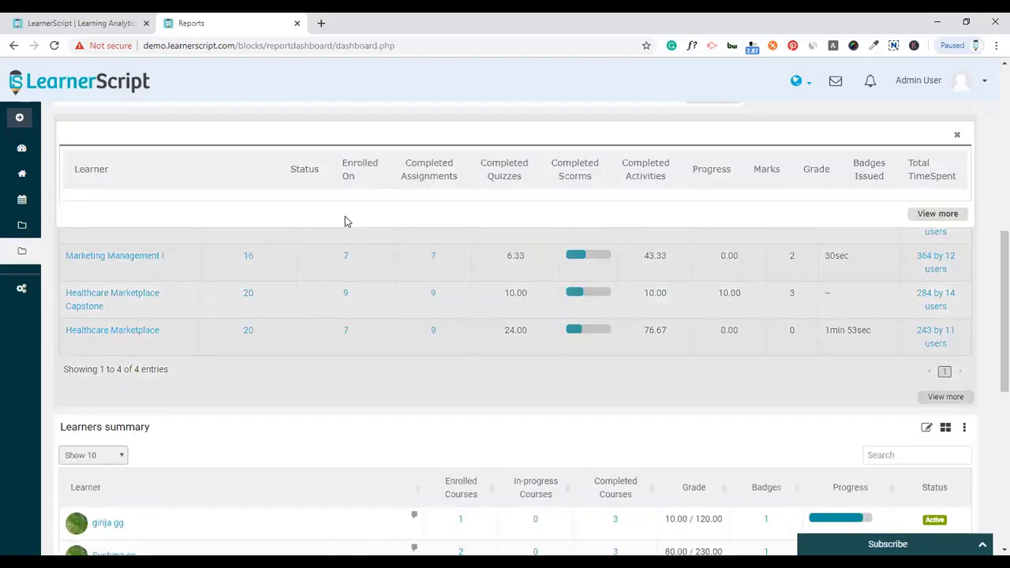
scroll(316, 296, down, 3)
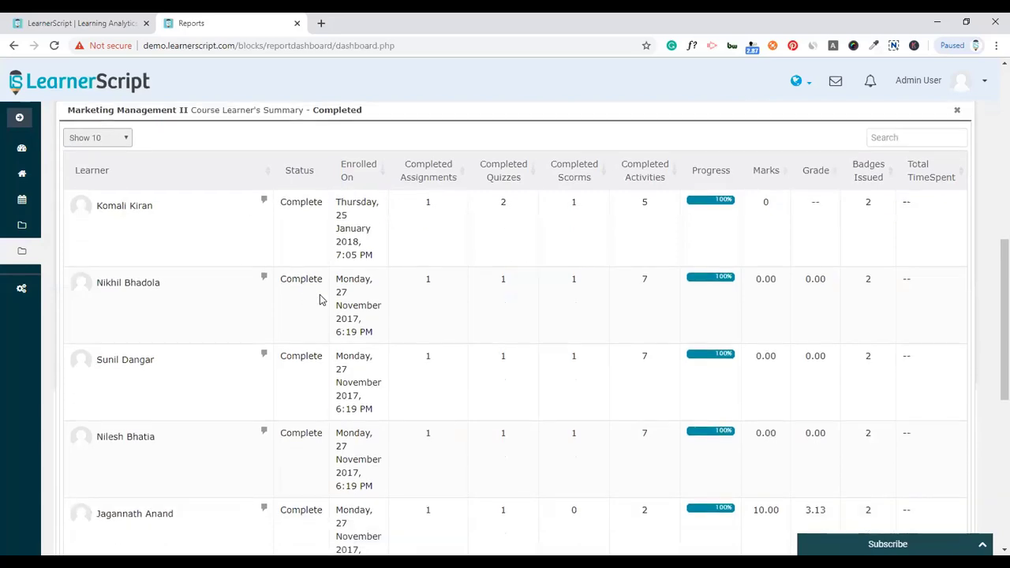
scroll(323, 288, up, 3)
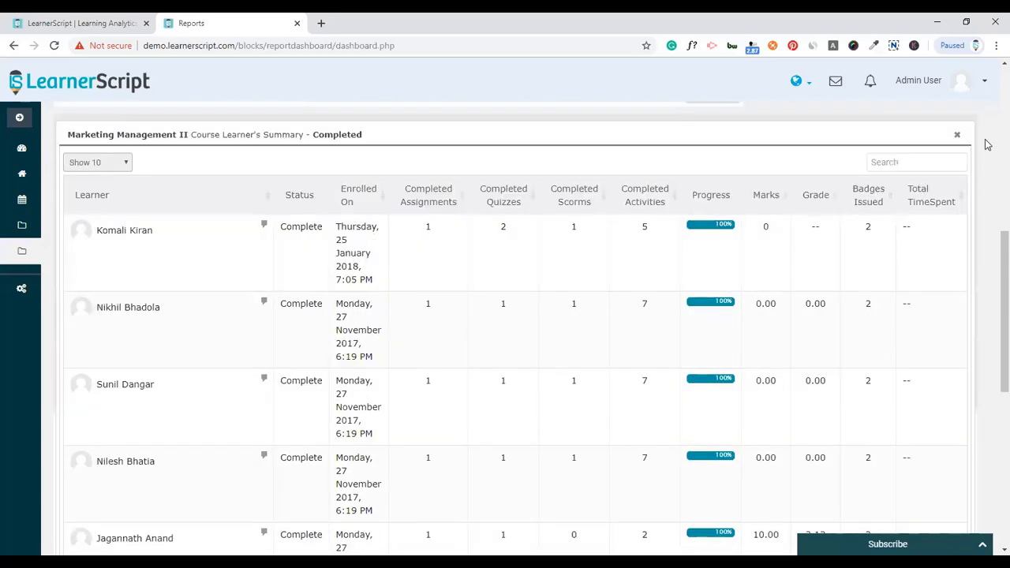
click(957, 135)
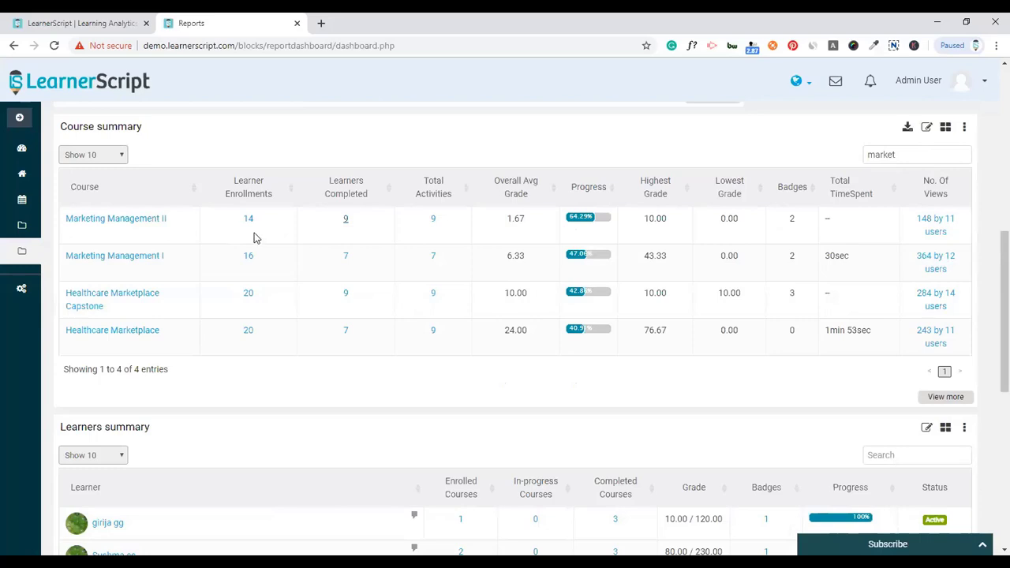
click(433, 221)
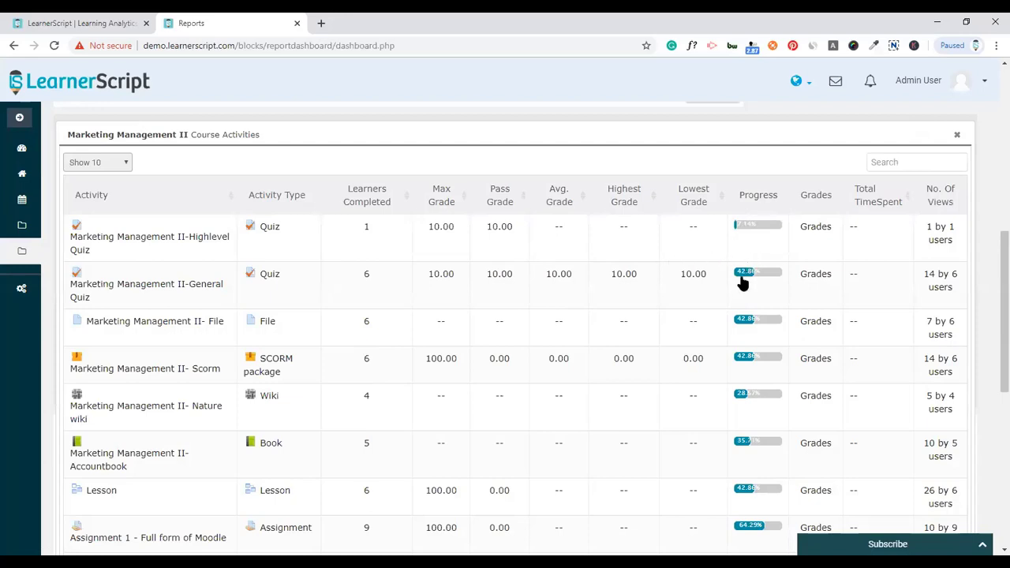
click(814, 274)
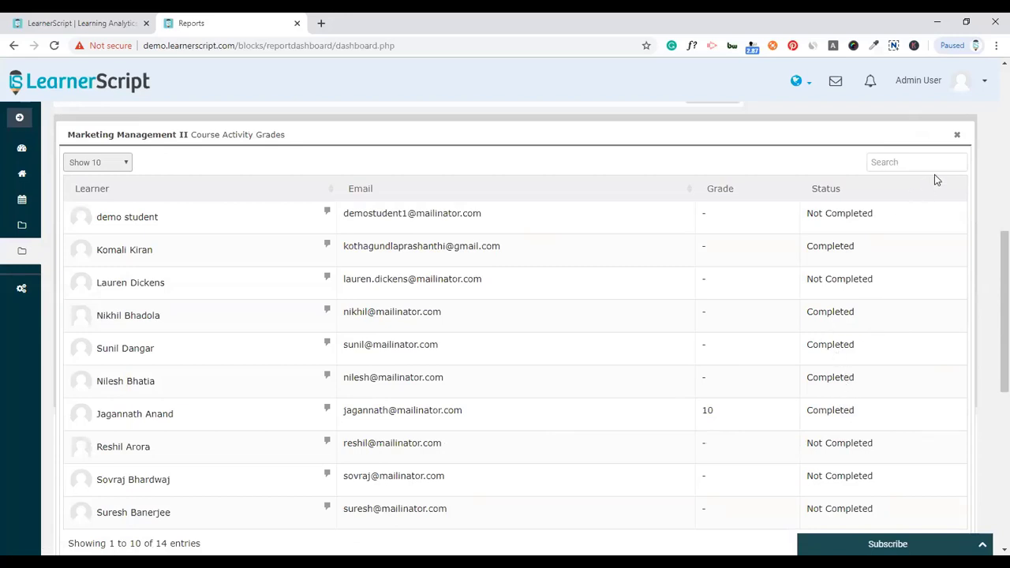
click(957, 135)
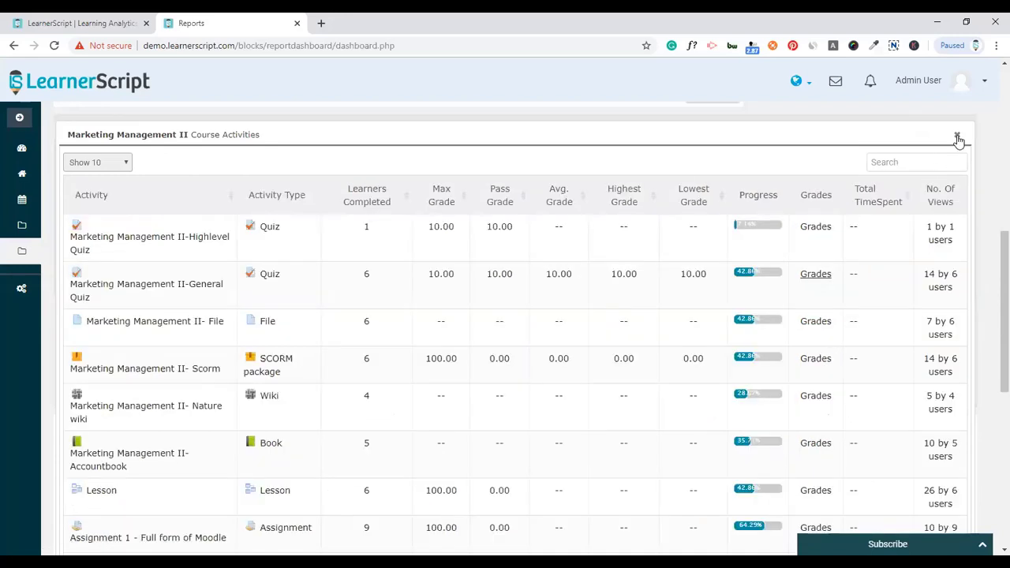
click(957, 137)
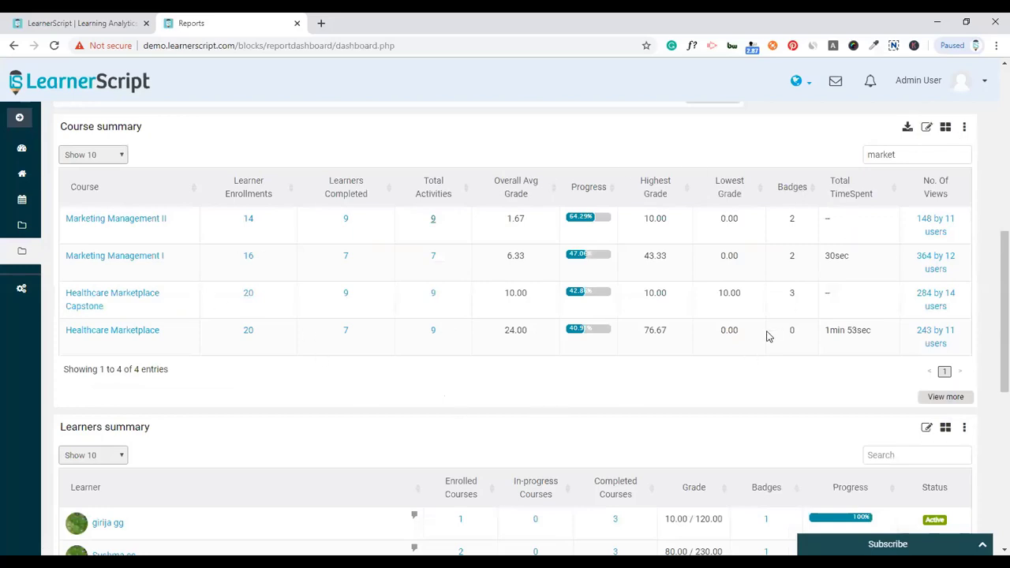
- Check the No. Of Views popup, then open the Marketing Management II course profile
click(935, 226)
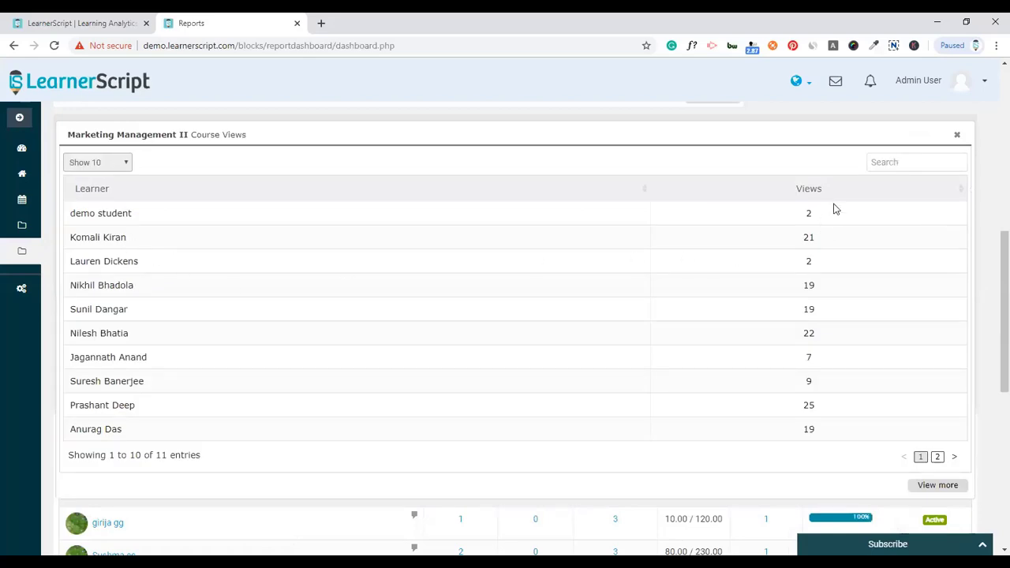
click(956, 135)
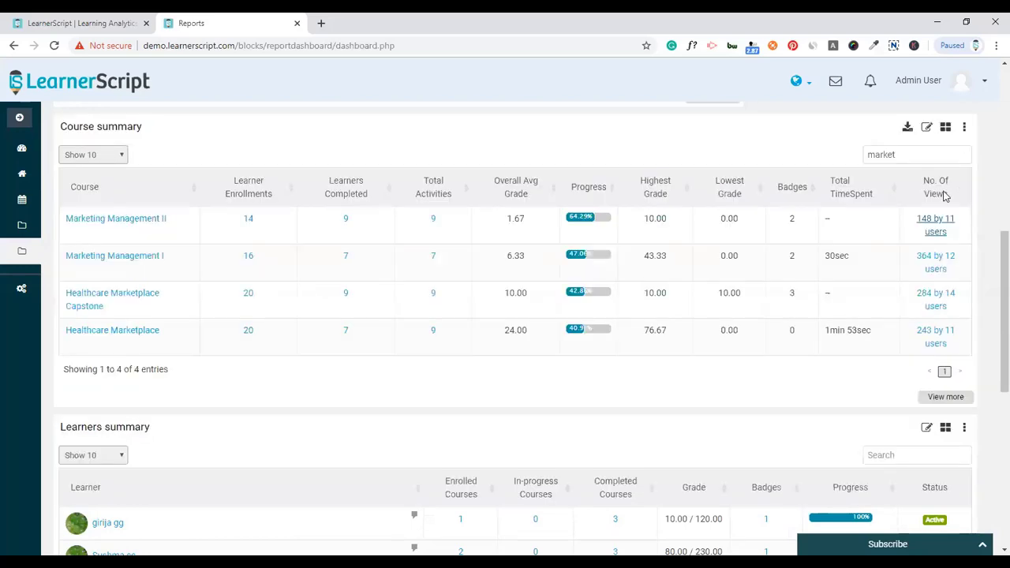
drag(829, 327, 865, 330)
click(860, 331)
click(856, 333)
click(113, 222)
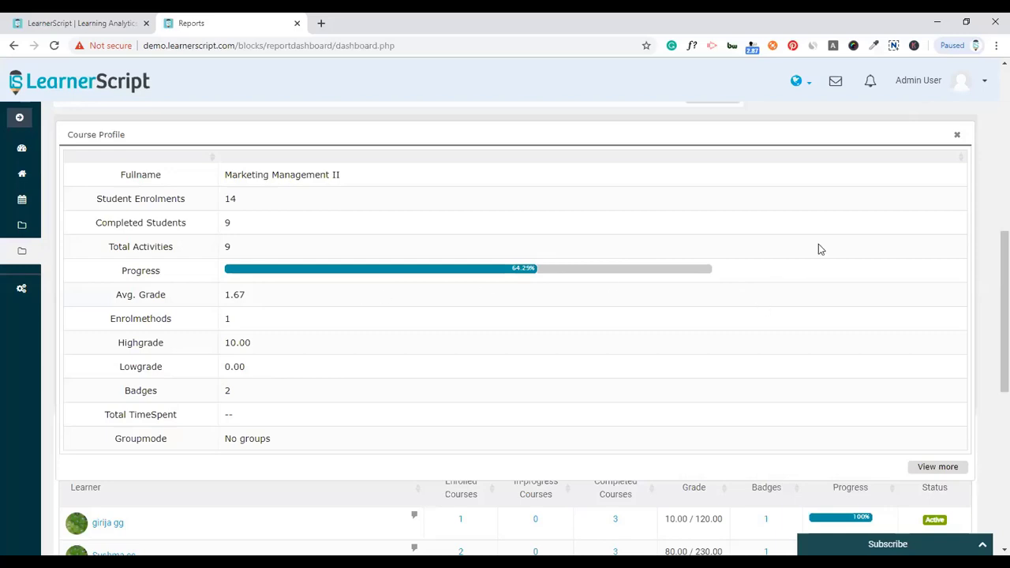
- Close the Marketing Management II Course Profile popup
click(957, 134)
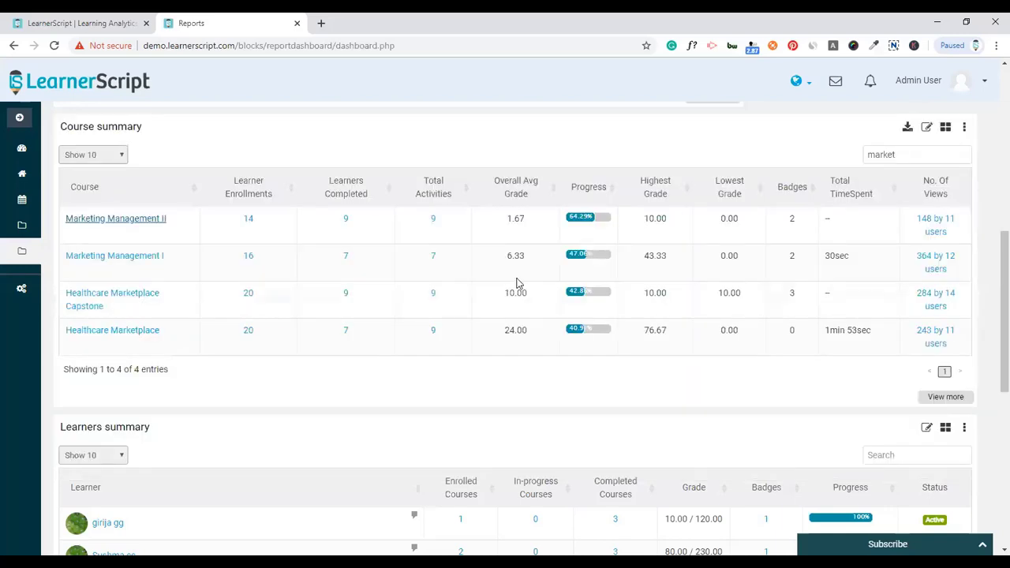
- Clear the 'market' course filter and search the Learners summary for 'yu'
key(ctrl+a)
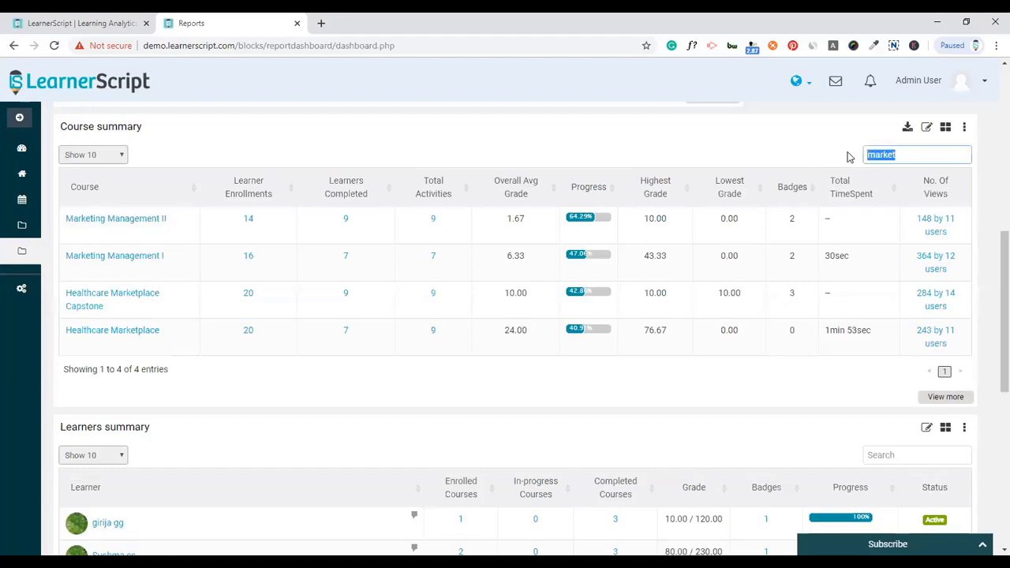
key(BackSpace)
scroll(848, 178, down, 5)
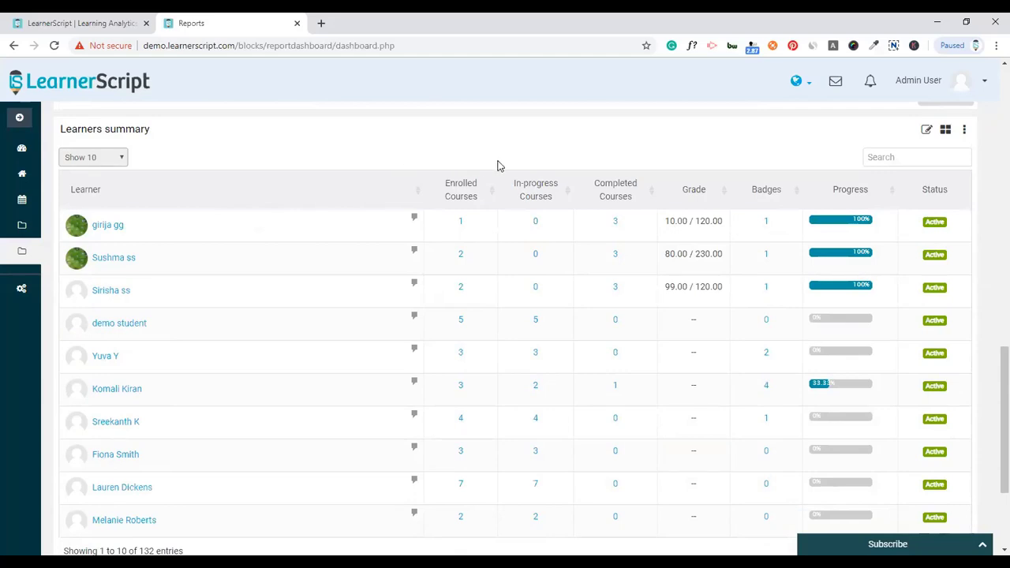
click(888, 155)
text(yu)
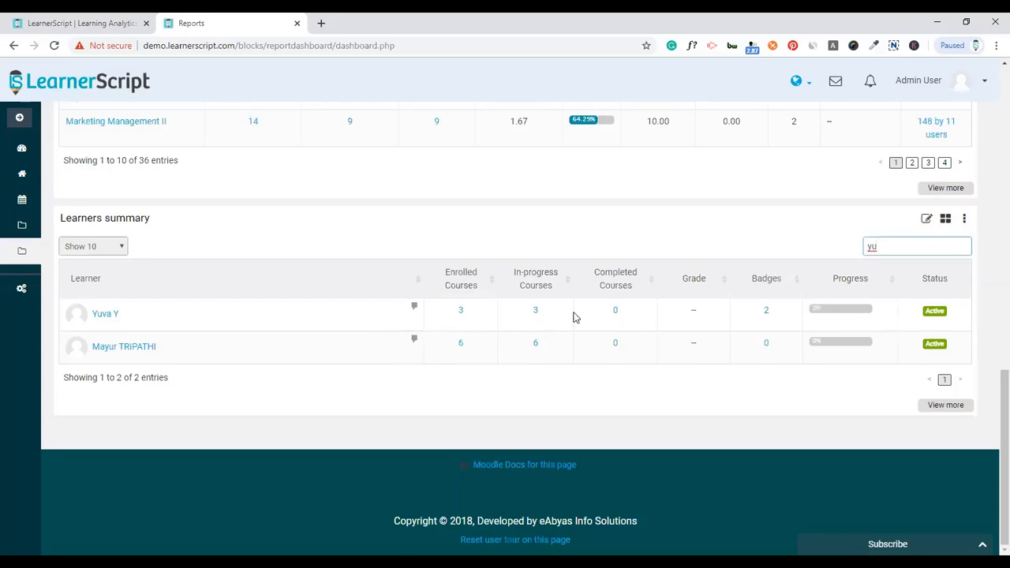
click(462, 312)
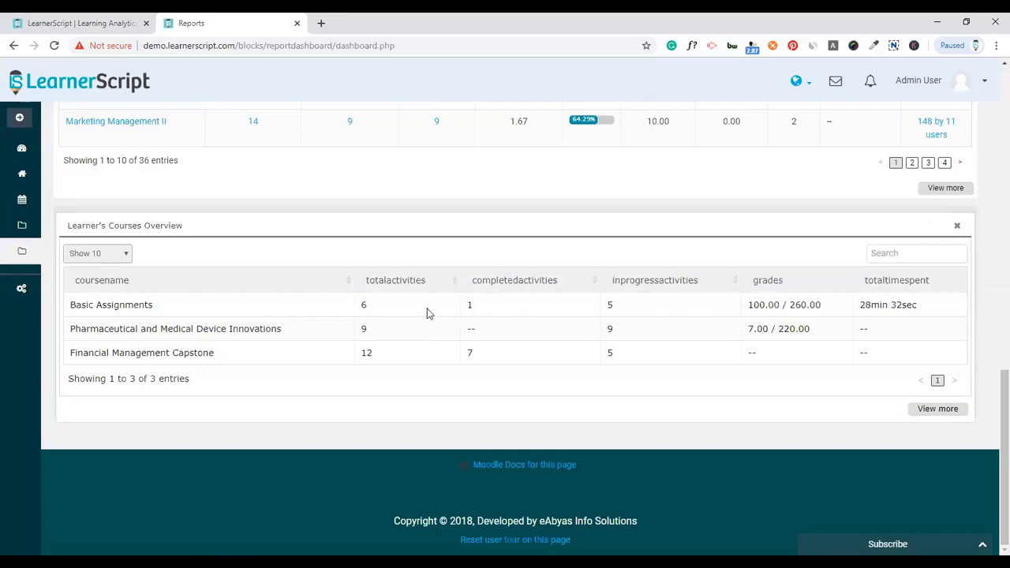
click(364, 308)
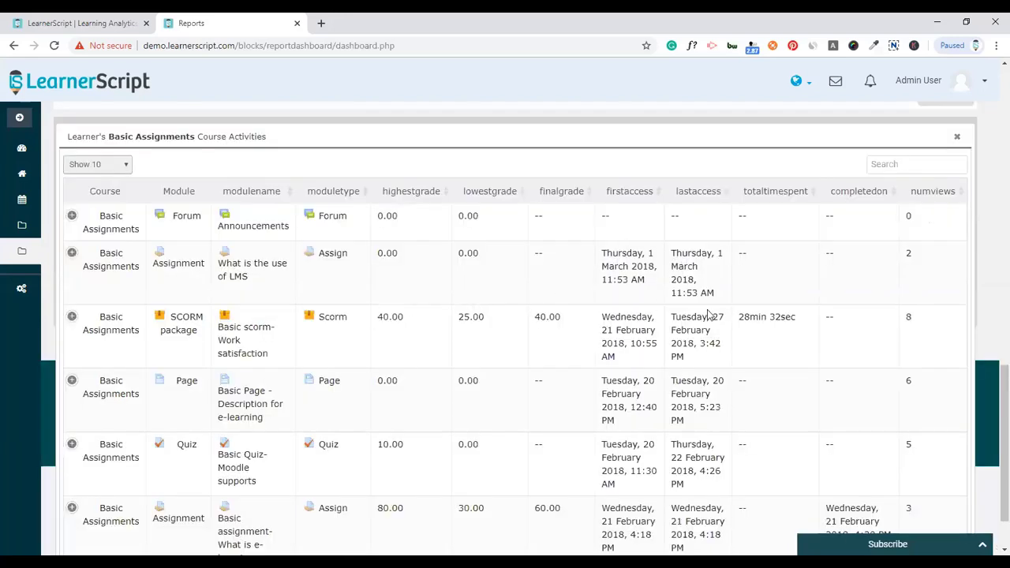
click(71, 217)
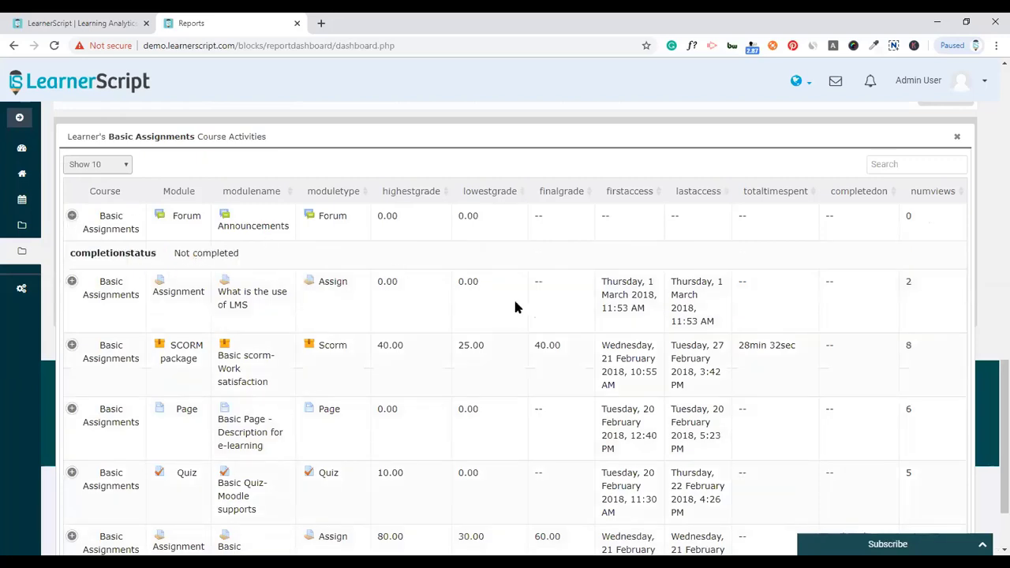
scroll(512, 297, down, 2)
scroll(753, 292, up, 1)
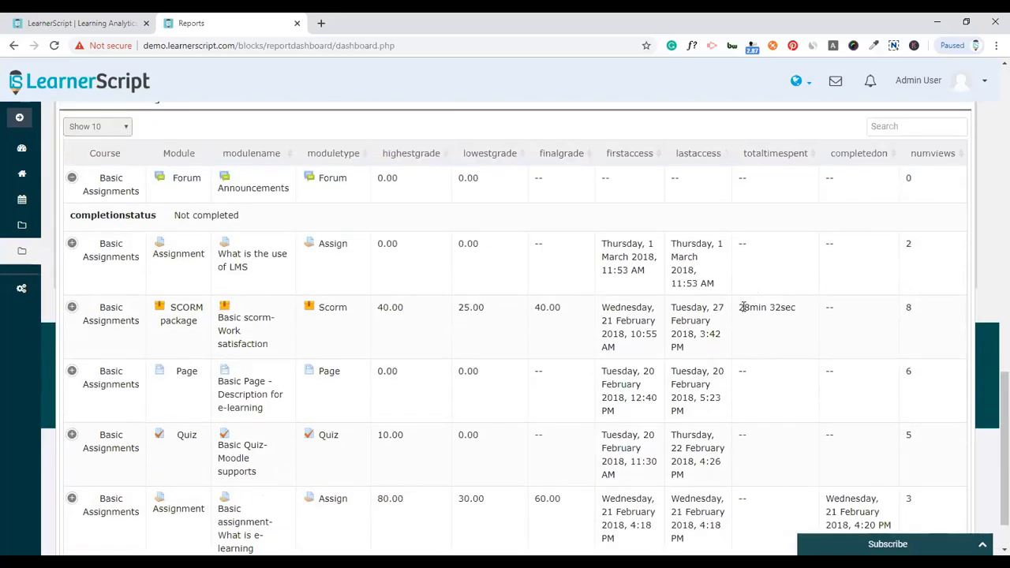
drag(743, 308, 784, 308)
click(781, 310)
scroll(781, 311, down, 1)
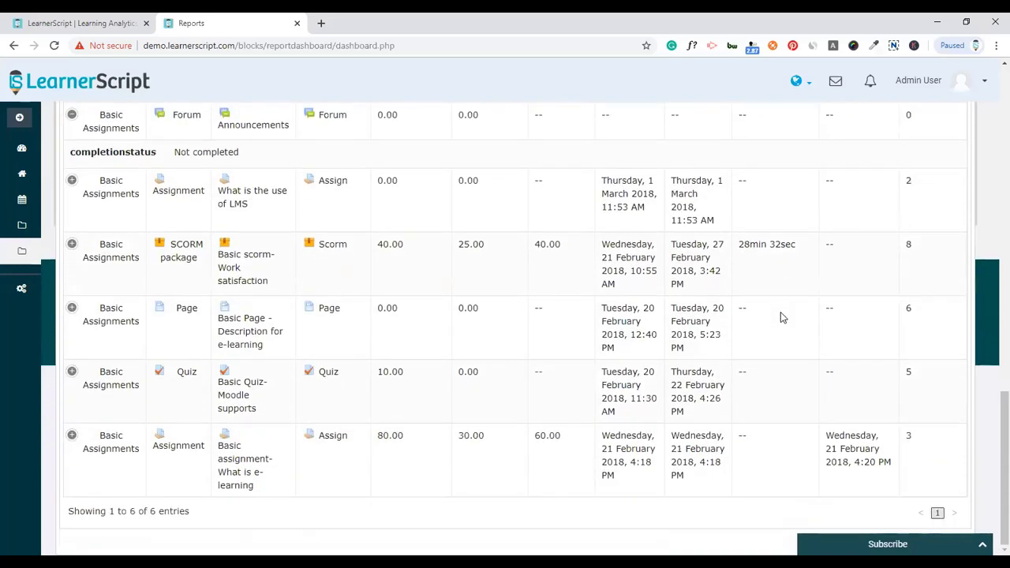
scroll(908, 208, up, 3)
click(955, 162)
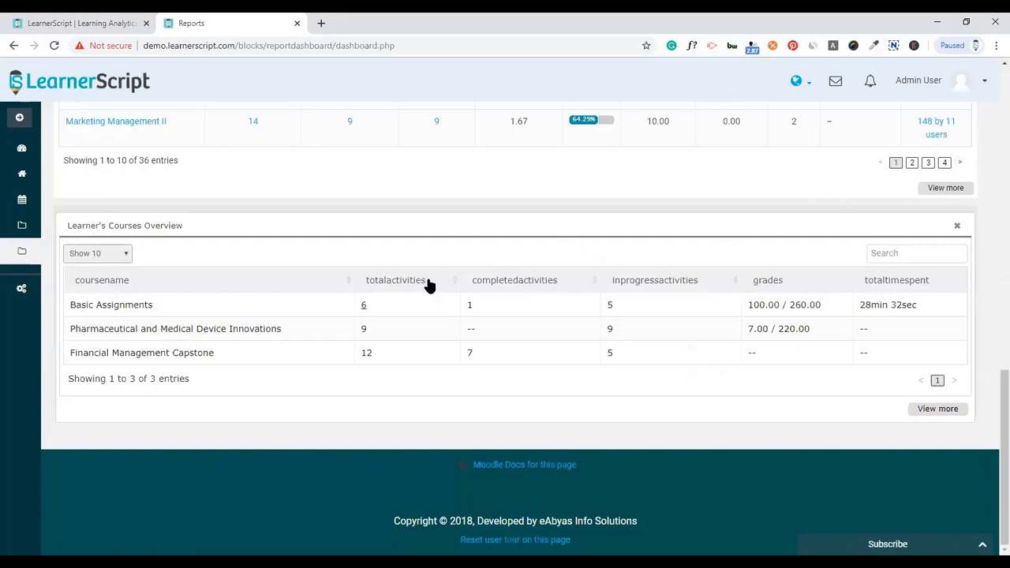
click(957, 228)
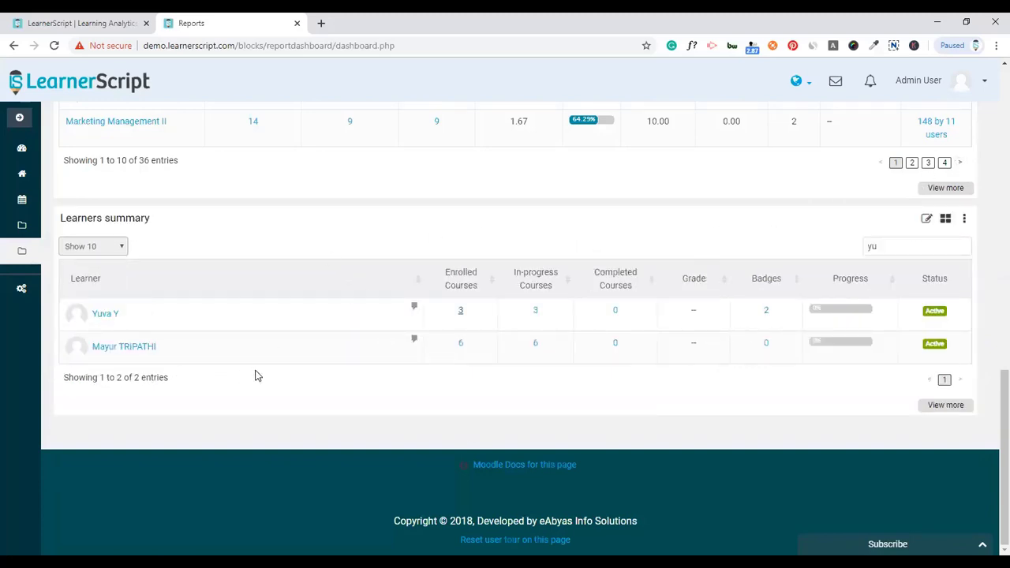
scroll(273, 374, up, 1)
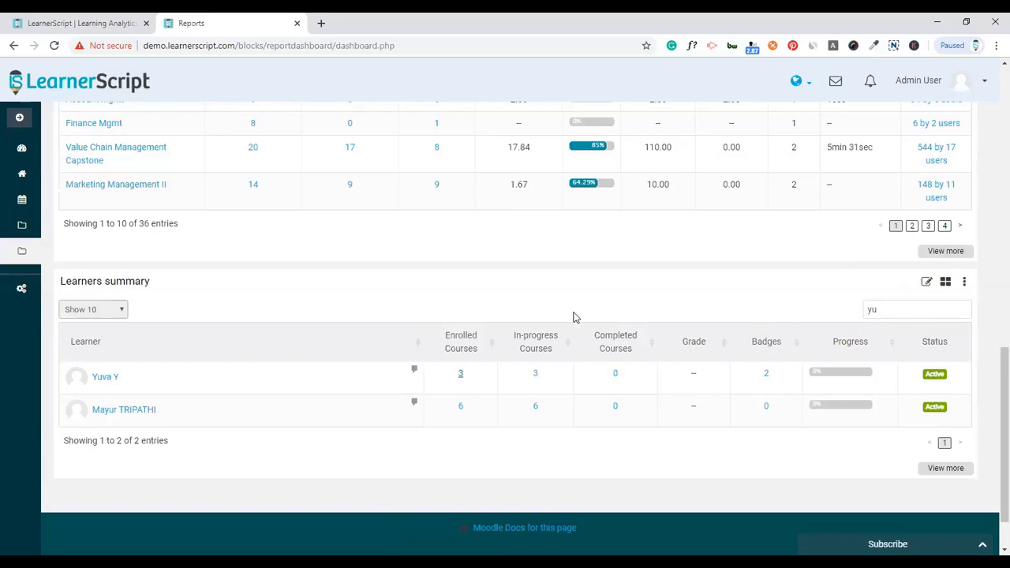
scroll(573, 315, down, 1)
click(112, 314)
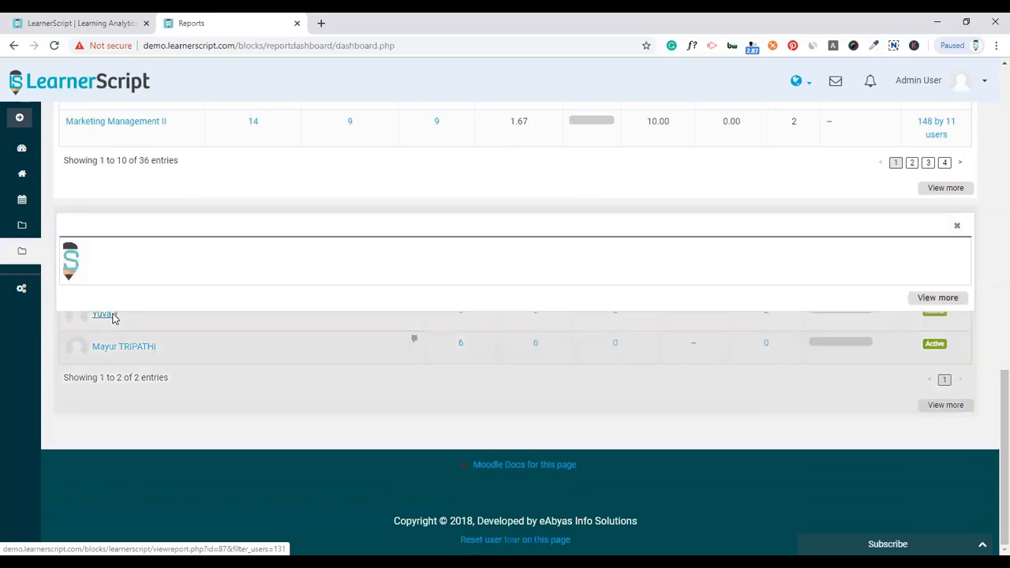
scroll(551, 355, down, 1)
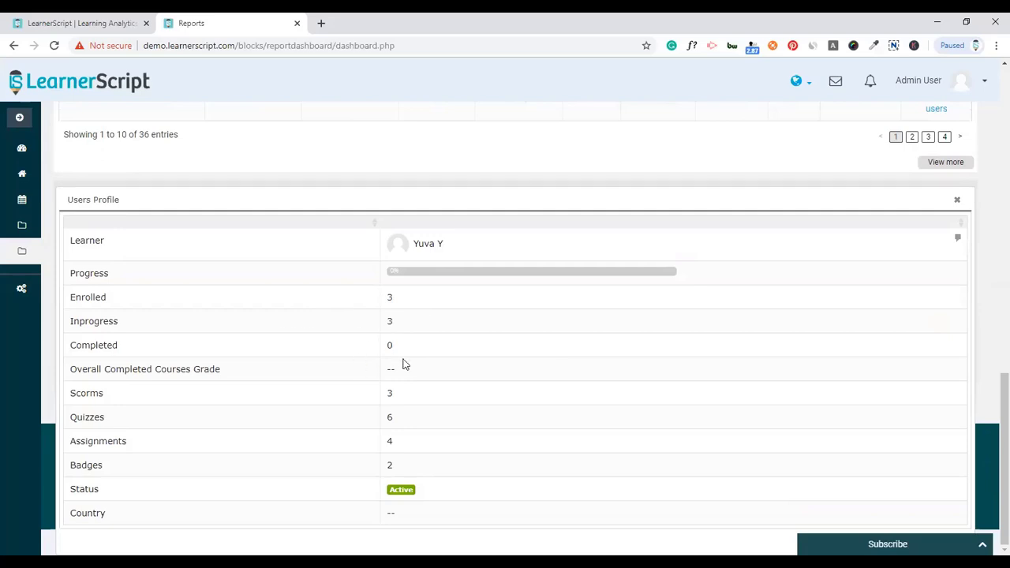
click(388, 419)
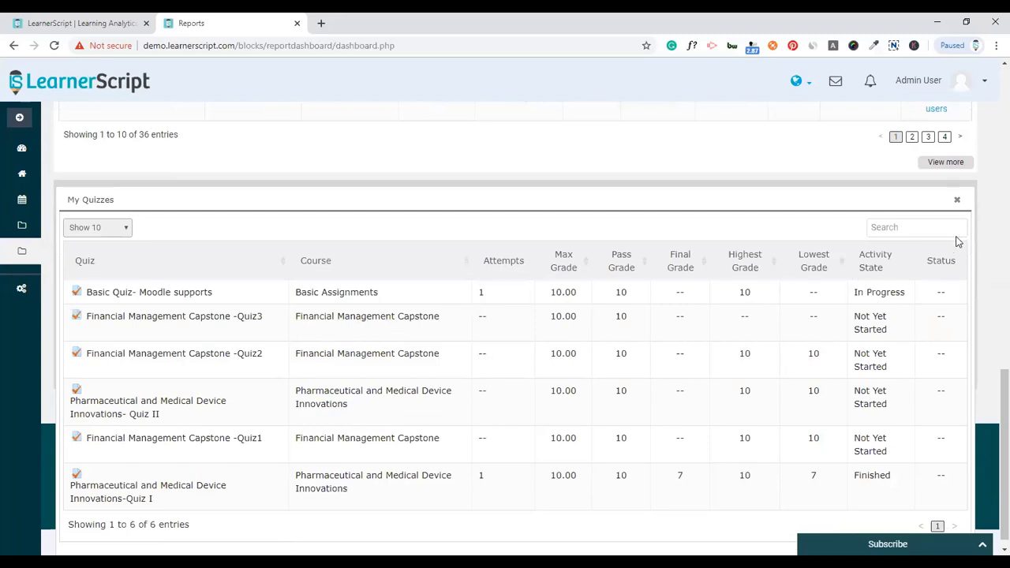
click(957, 200)
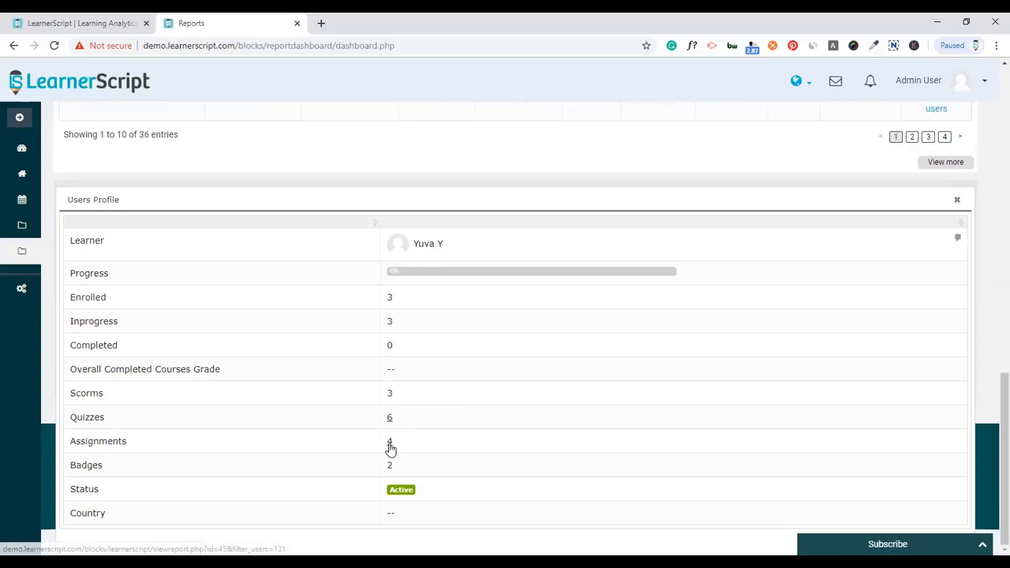
click(389, 443)
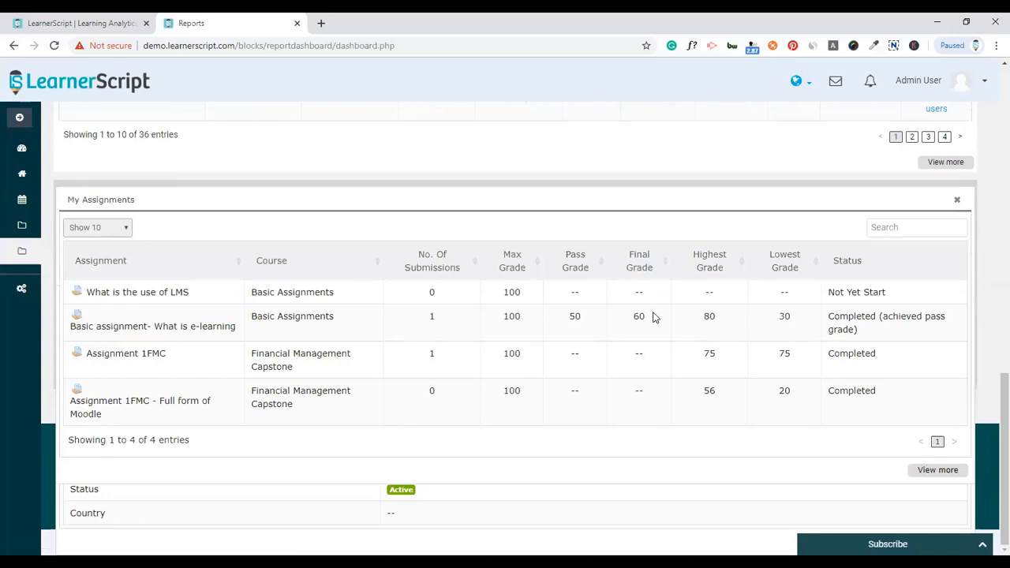
click(958, 201)
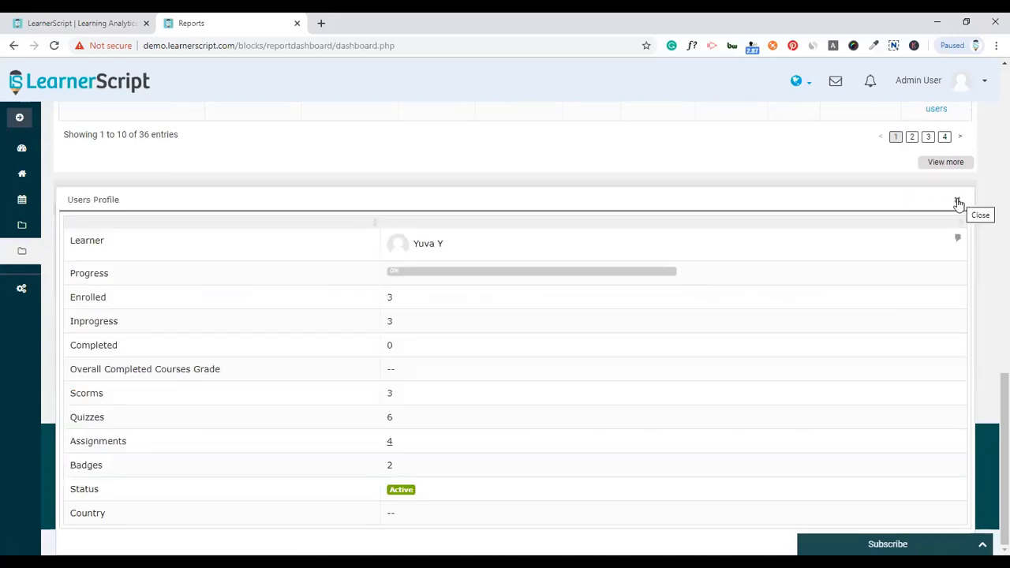
click(957, 203)
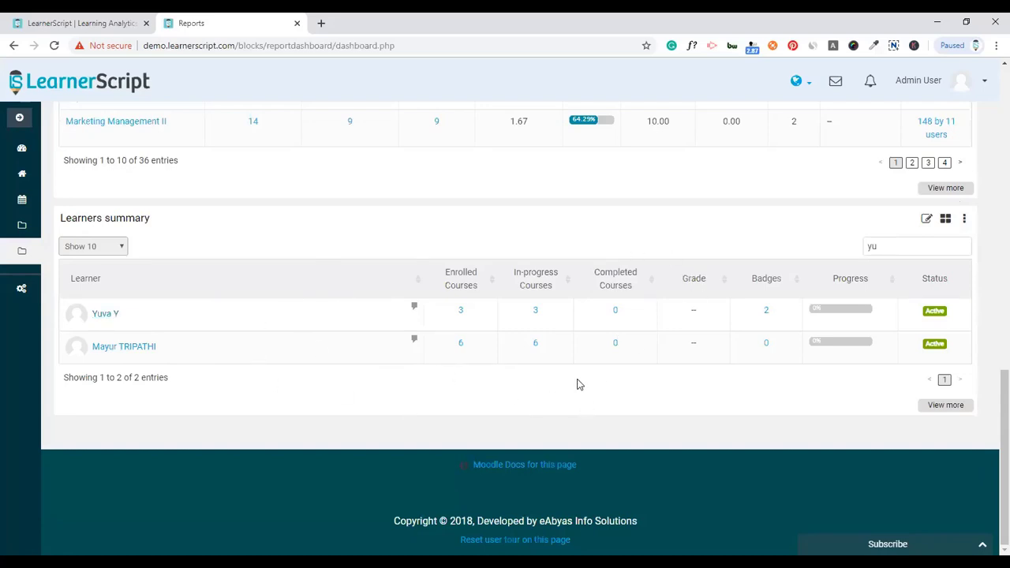
- Clear the 'yu' learner search and list the Course summary chart views
drag(906, 249, 823, 235)
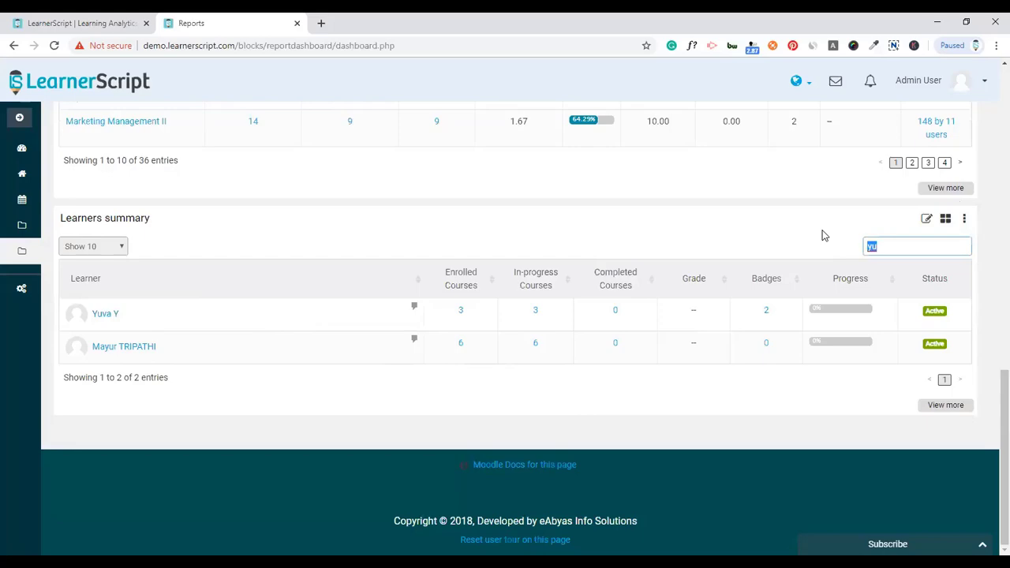
key(BackSpace)
scroll(893, 292, up, 1)
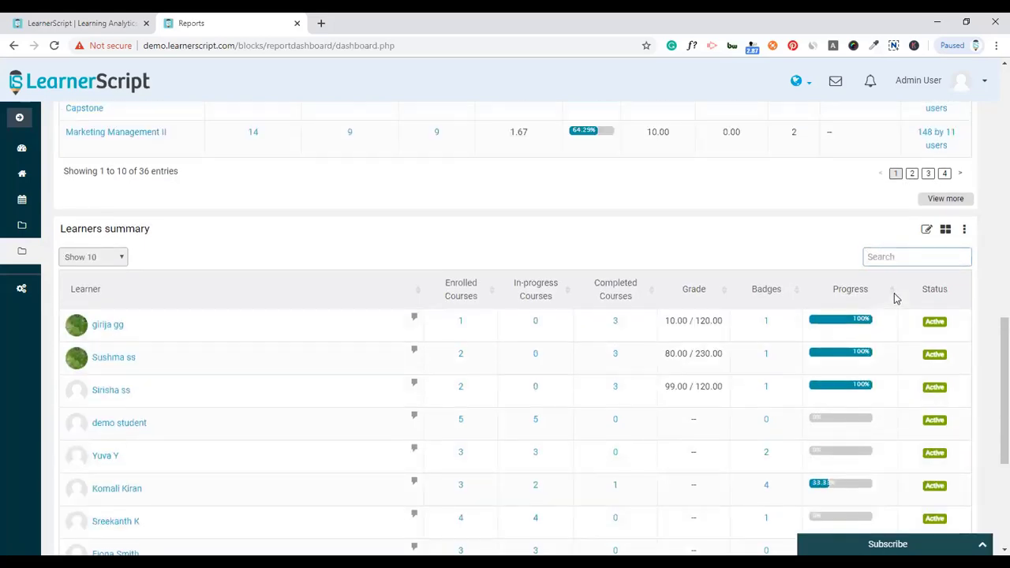
scroll(894, 292, up, 5)
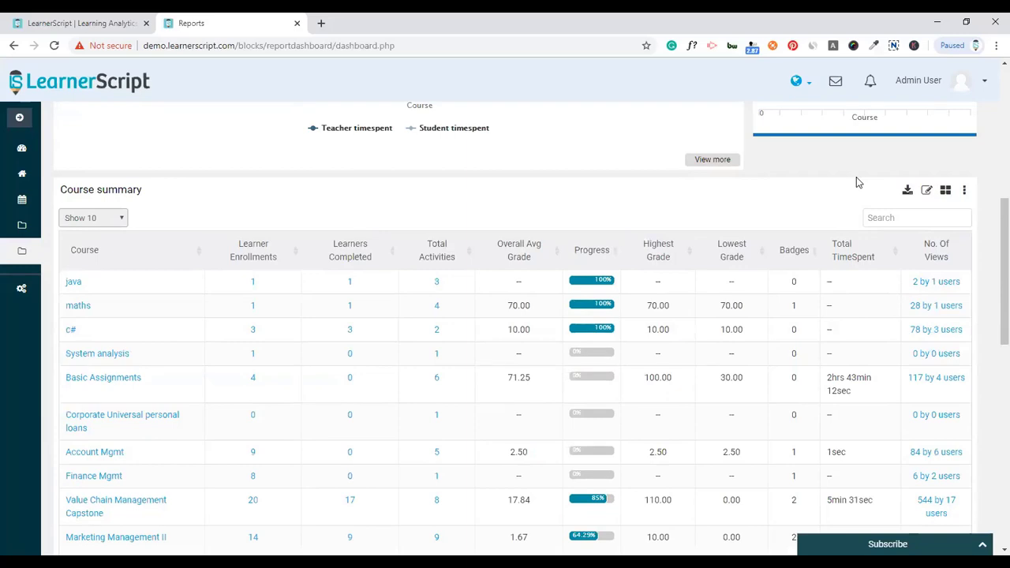
click(949, 194)
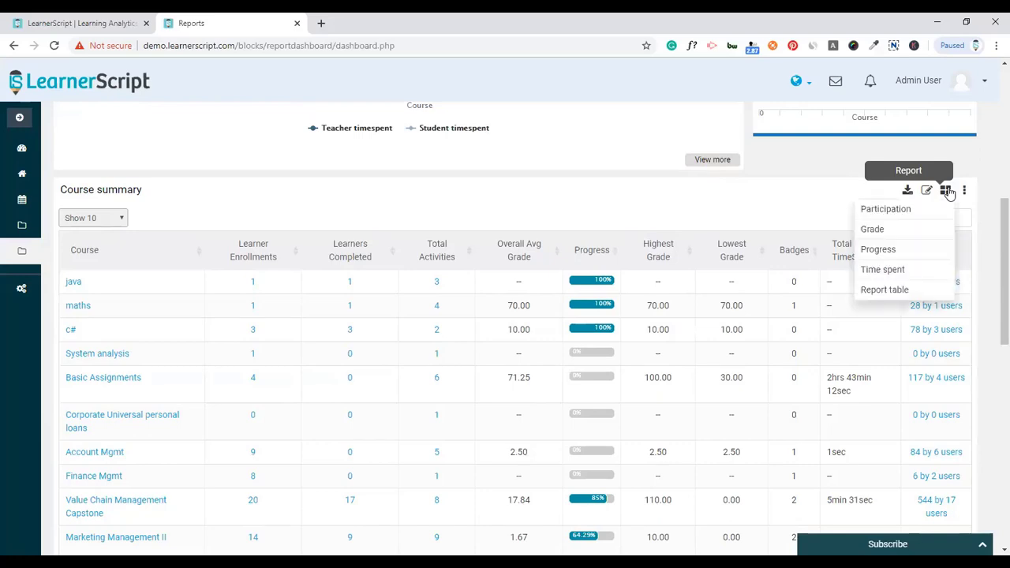
- Show Course summary as Participation, toggle the Enrolments and Completed series, then switch to Grade
click(908, 207)
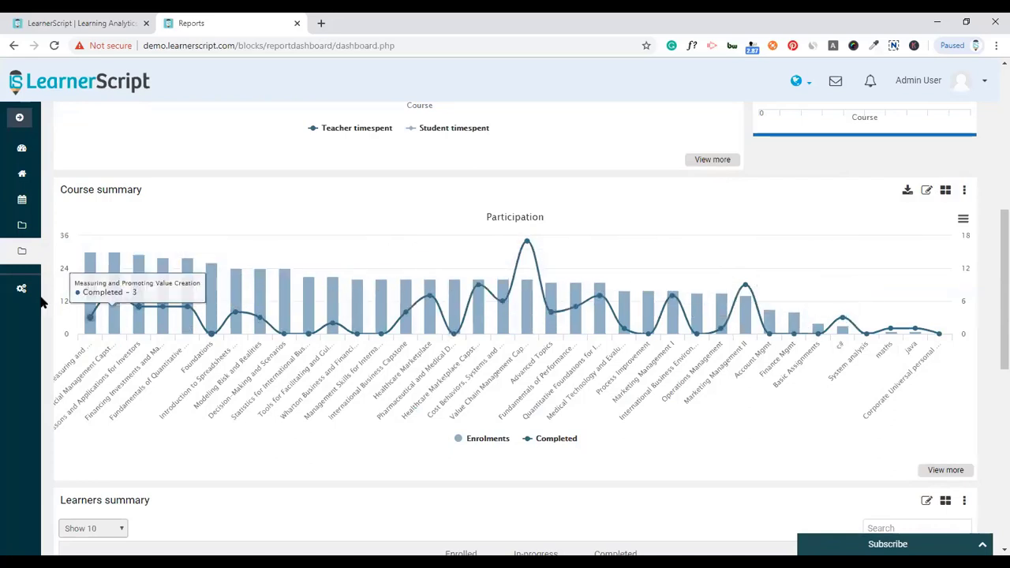
click(547, 444)
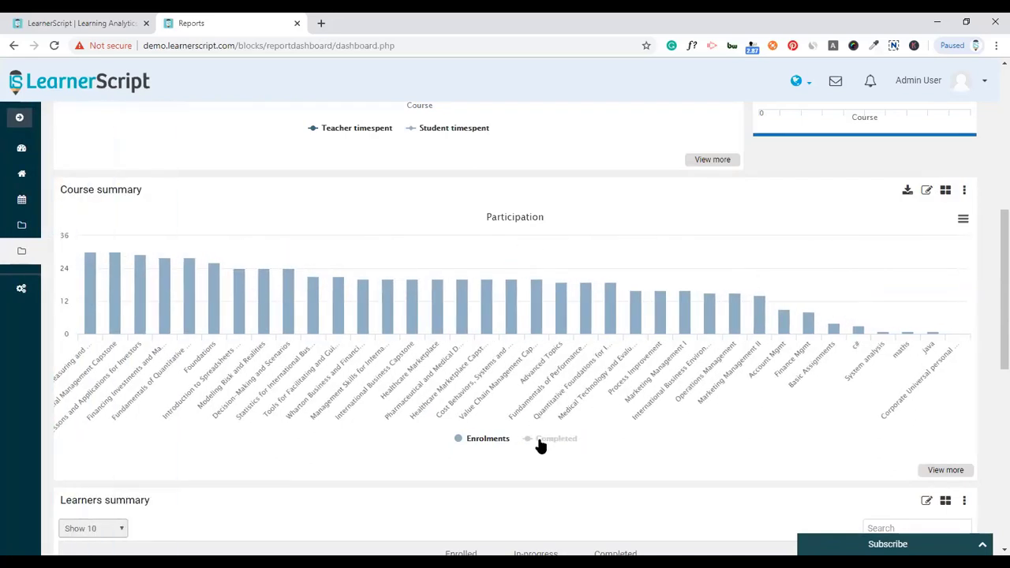
click(509, 442)
click(560, 446)
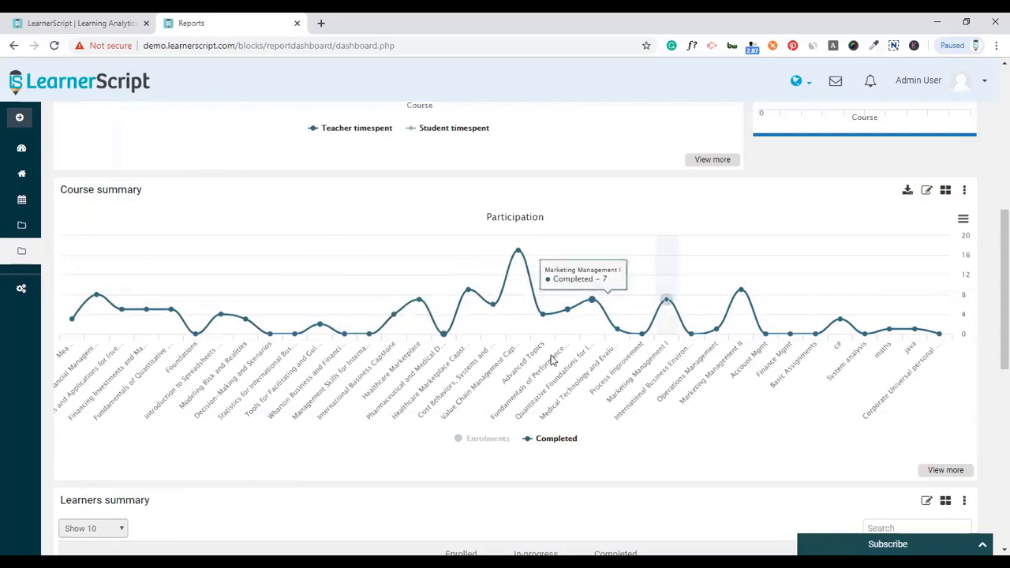
click(490, 446)
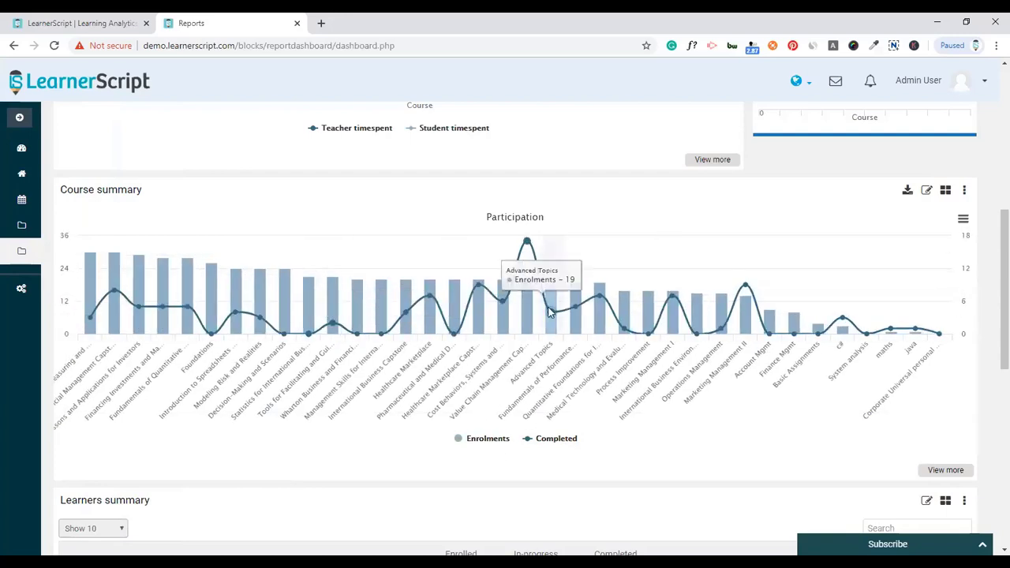
click(945, 190)
click(884, 237)
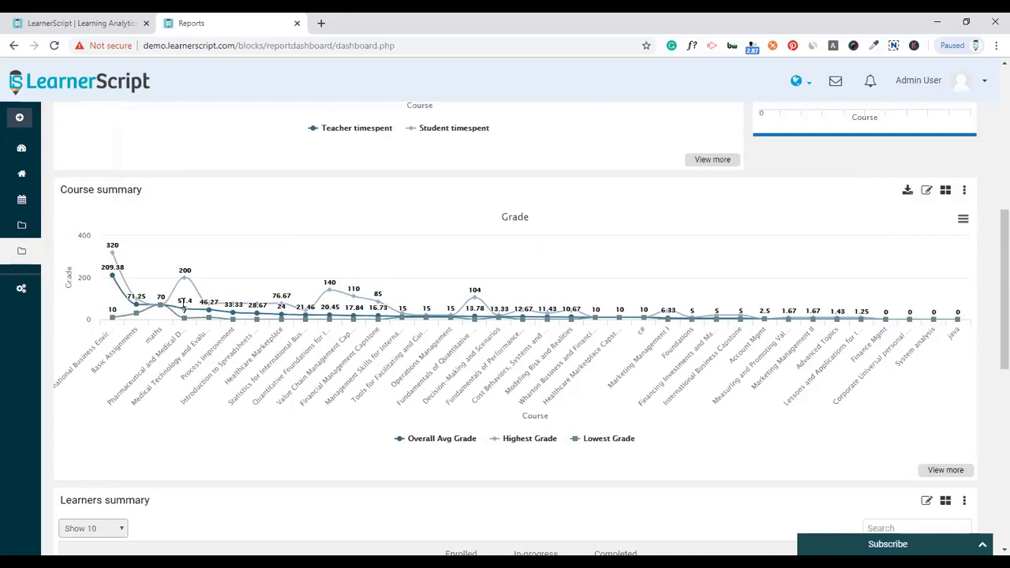
- Toggle the Highest Grade and Lowest Grade series on the Course summary chart, leaving both shown
click(537, 444)
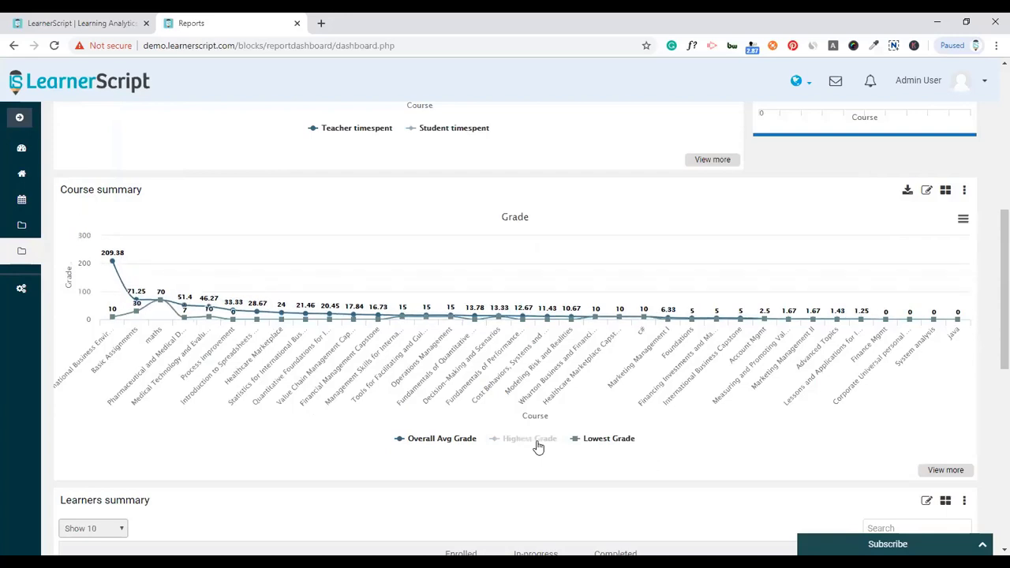
click(537, 446)
click(537, 446)
click(592, 441)
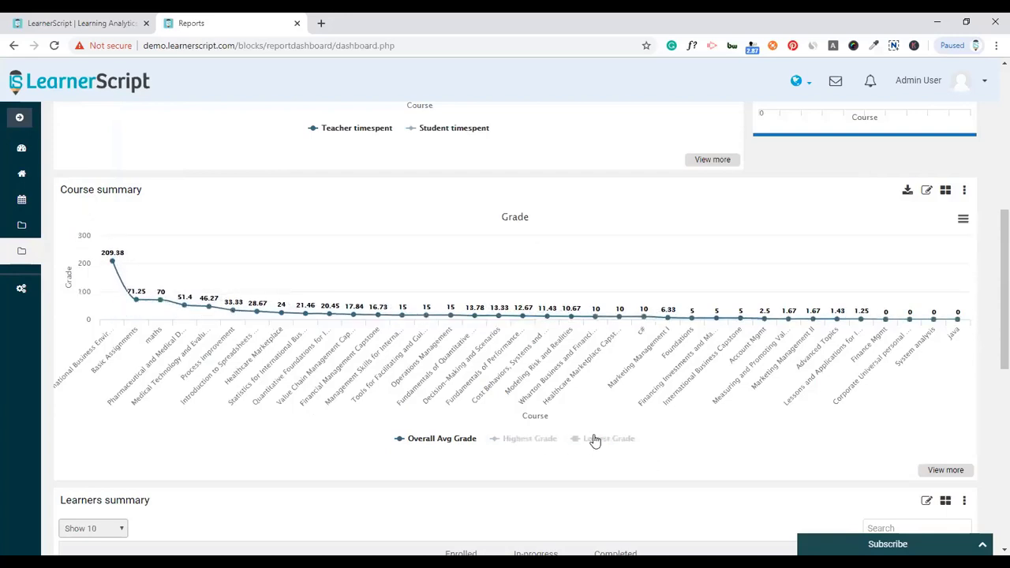
click(589, 443)
click(536, 440)
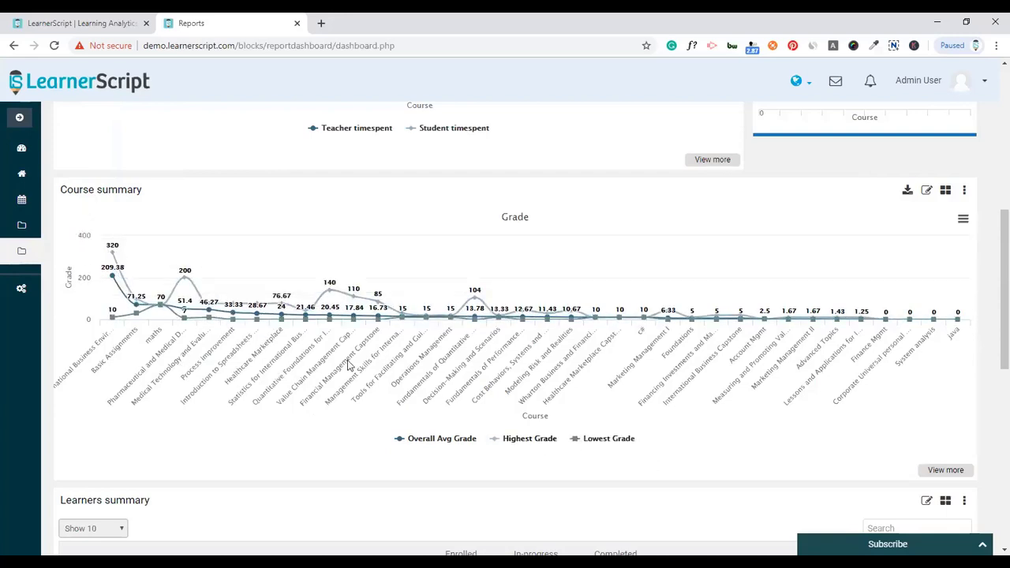
- View Course summary as the Progress chart, then Time spent, then return to the report table
click(945, 190)
click(885, 250)
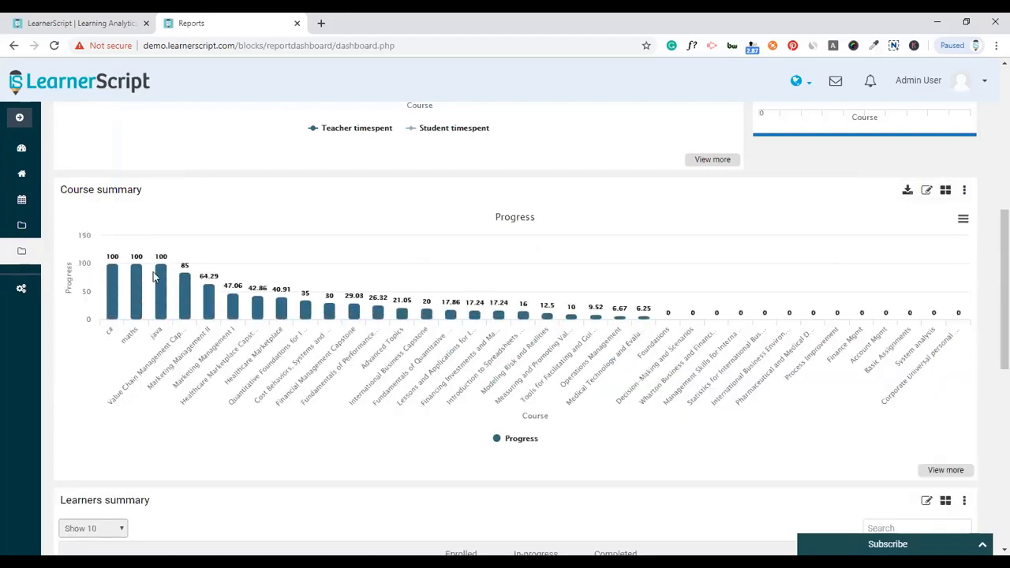
click(943, 192)
click(878, 269)
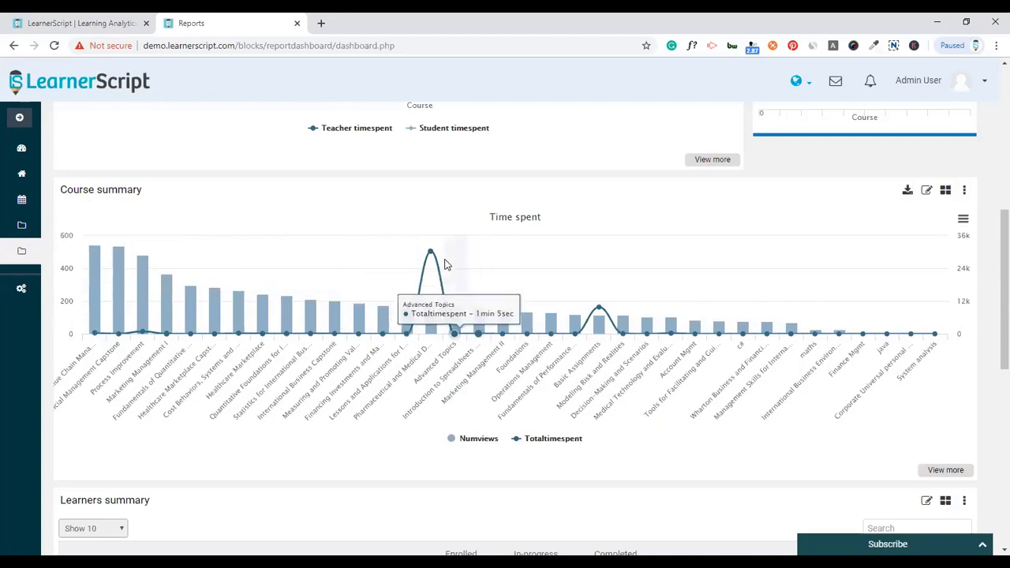
click(945, 190)
click(881, 289)
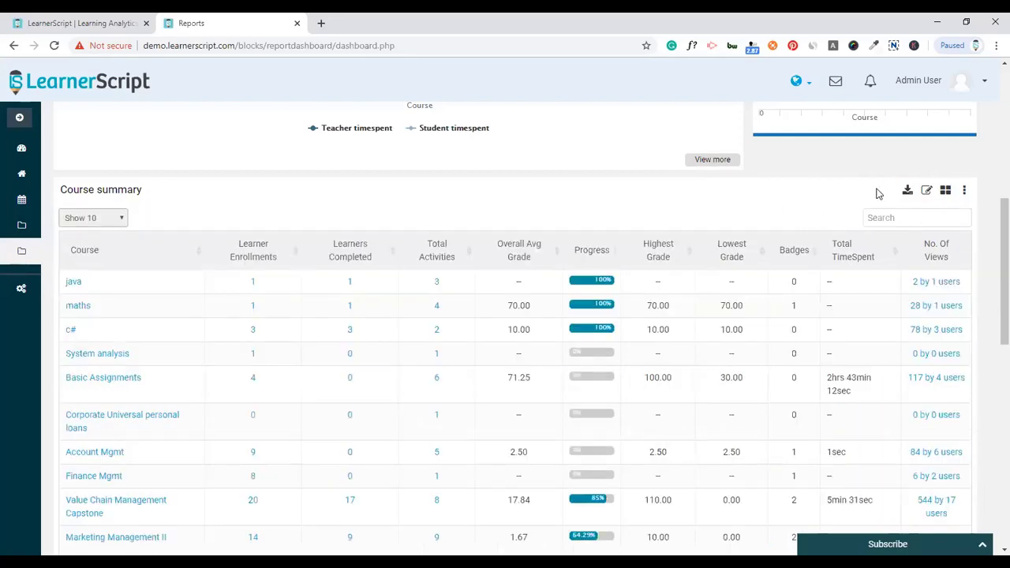
- Check the Course summary's download formats and action options, then choose Schedule from its menu
click(907, 193)
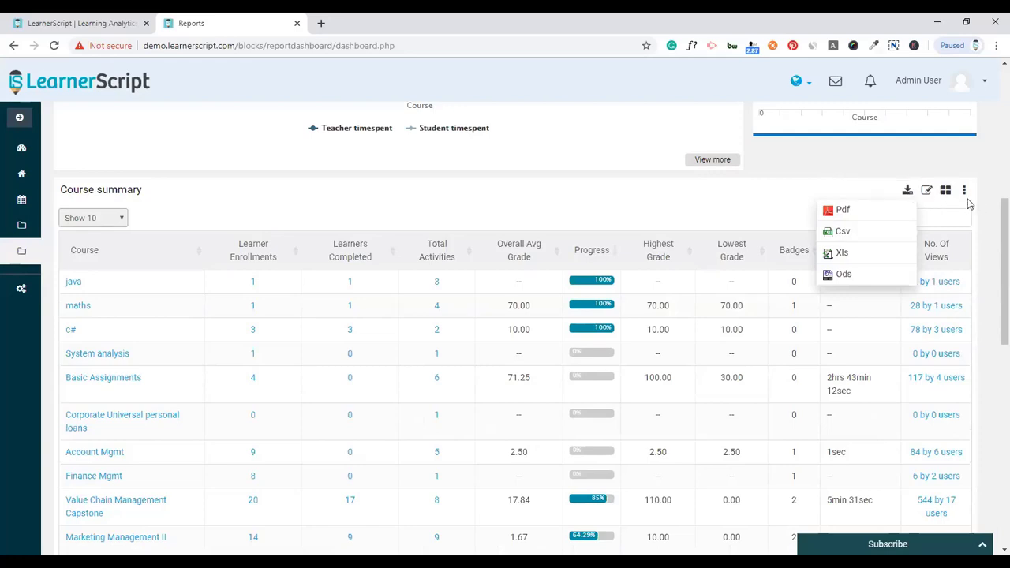
click(927, 193)
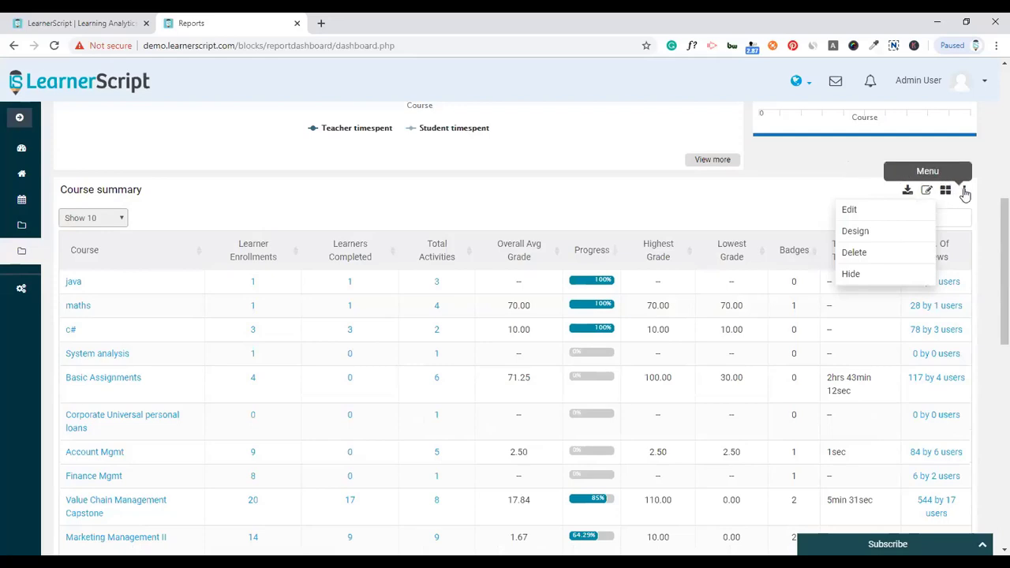
click(964, 191)
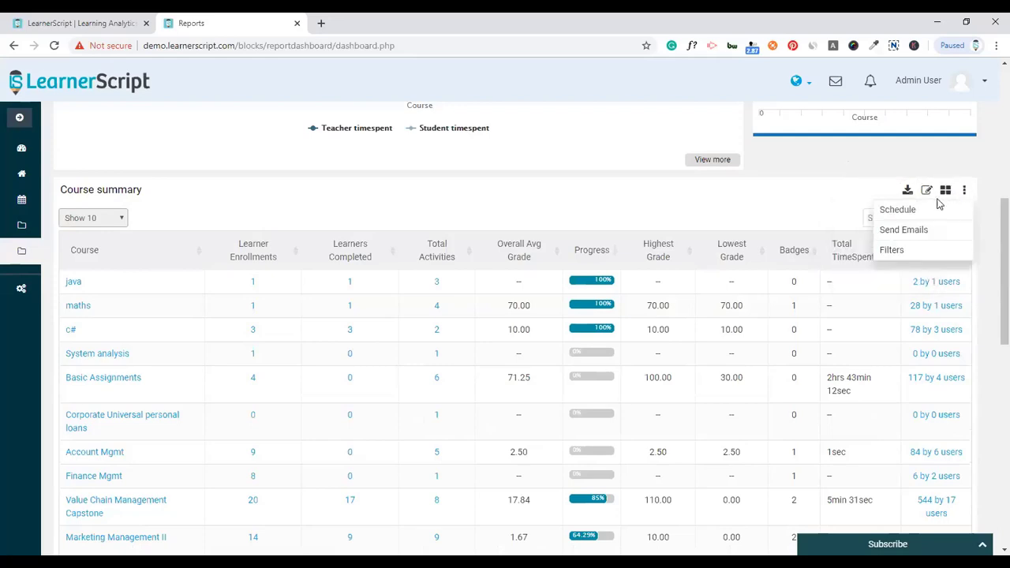
click(899, 210)
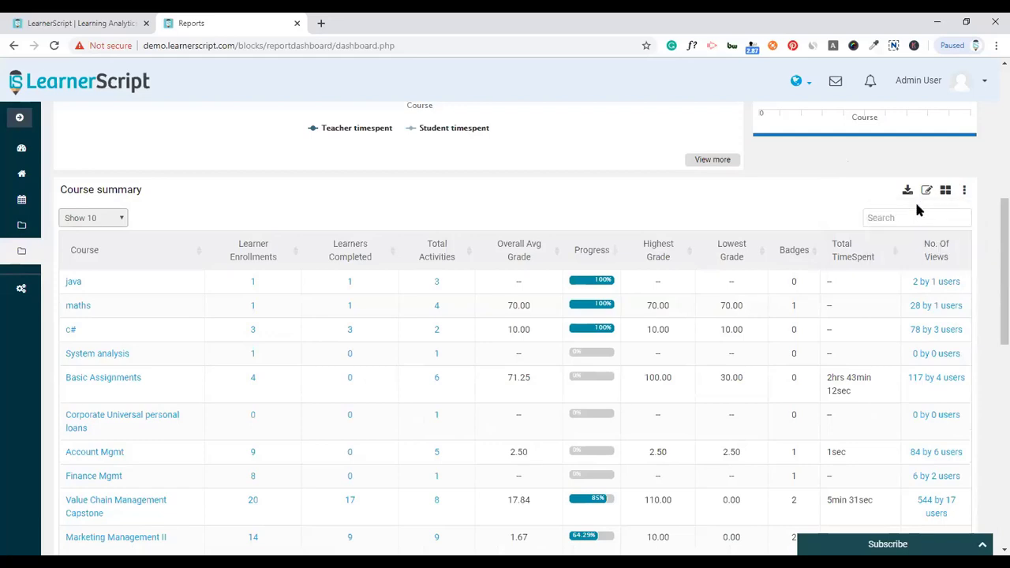
- Set the schedule's role to admin and its recipient to the admin user
scroll(886, 281, down, 2)
scroll(742, 286, up, 1)
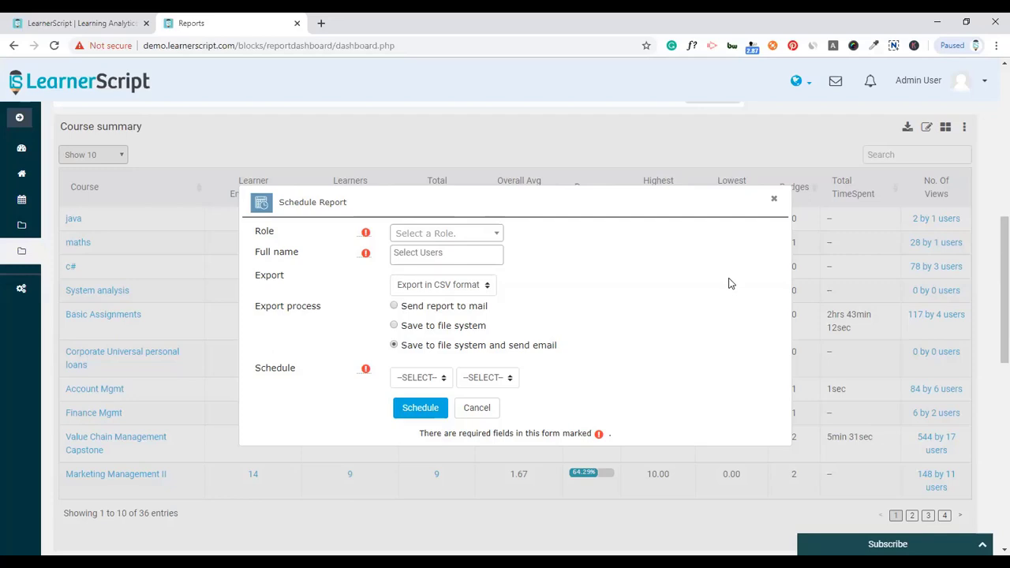
click(483, 234)
click(448, 282)
click(447, 254)
text(admin)
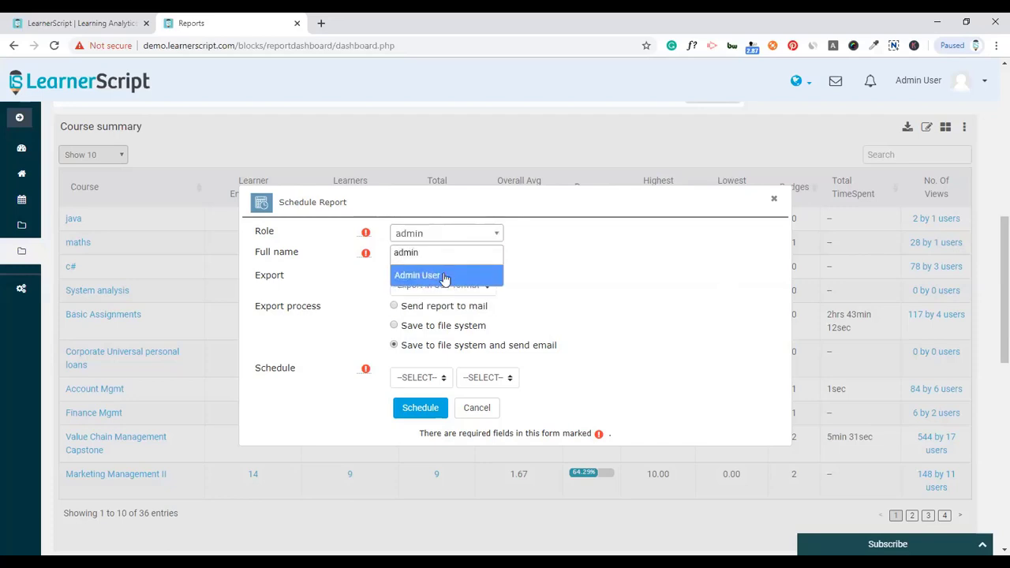
click(442, 275)
- Export as XLS, send by mail, repeat weekly on Saturdays, and save the schedule
click(449, 289)
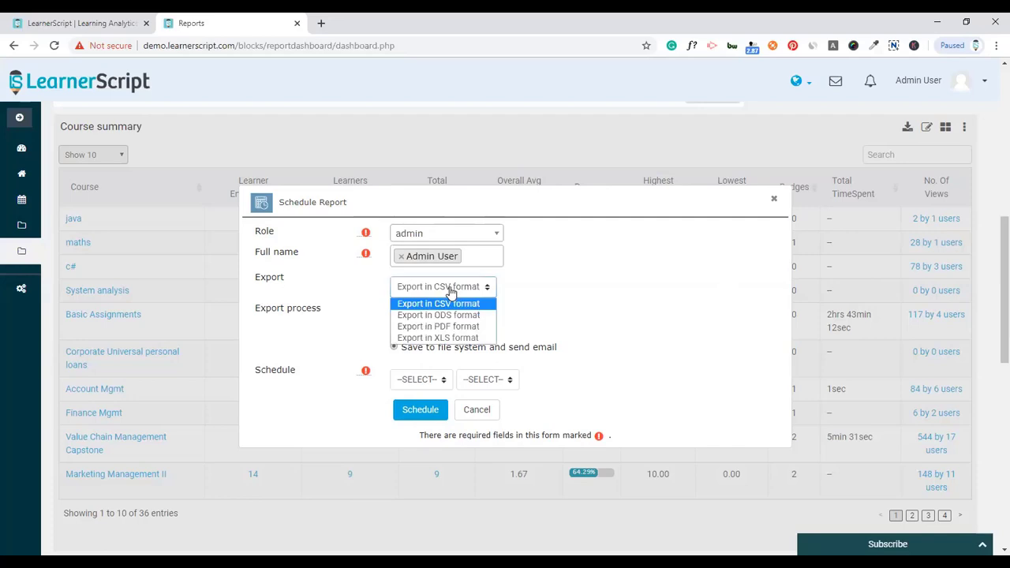
click(446, 338)
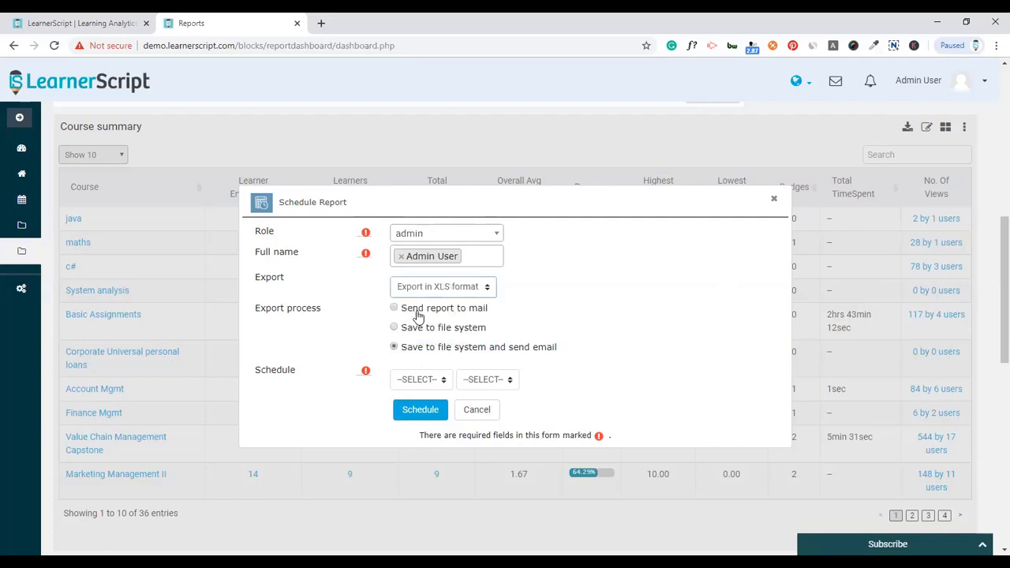
click(426, 313)
click(430, 379)
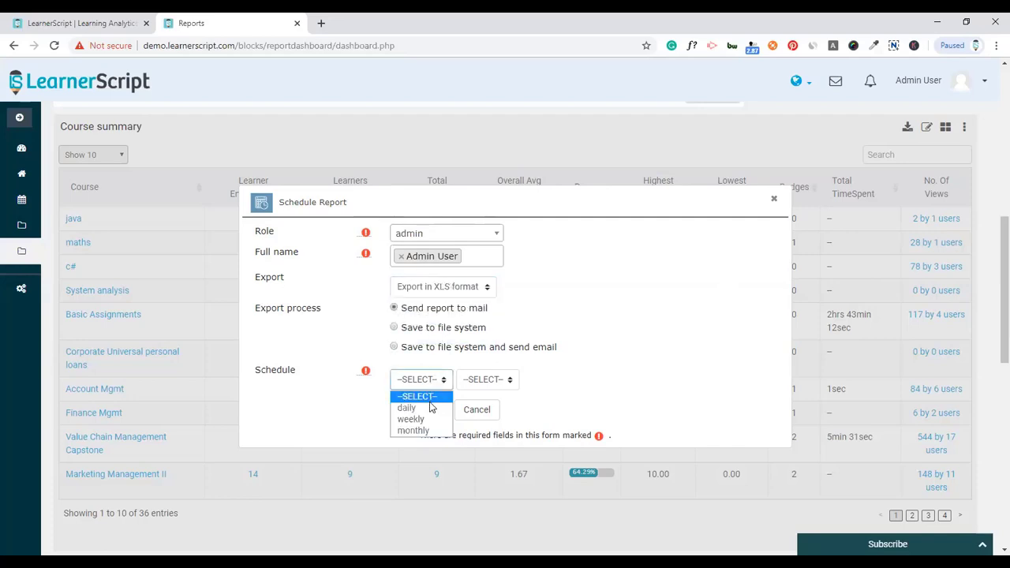
click(410, 418)
click(495, 380)
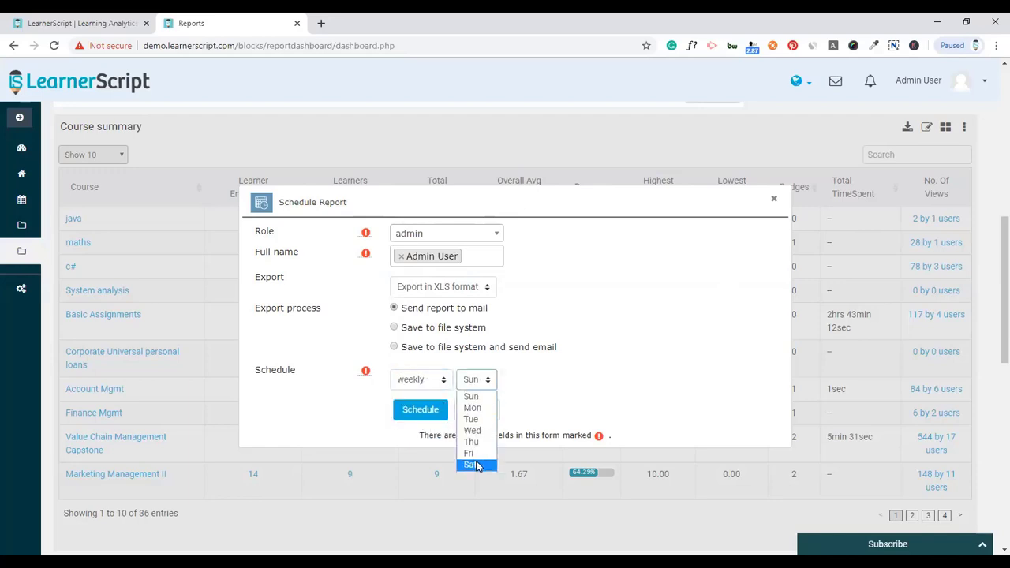
click(477, 465)
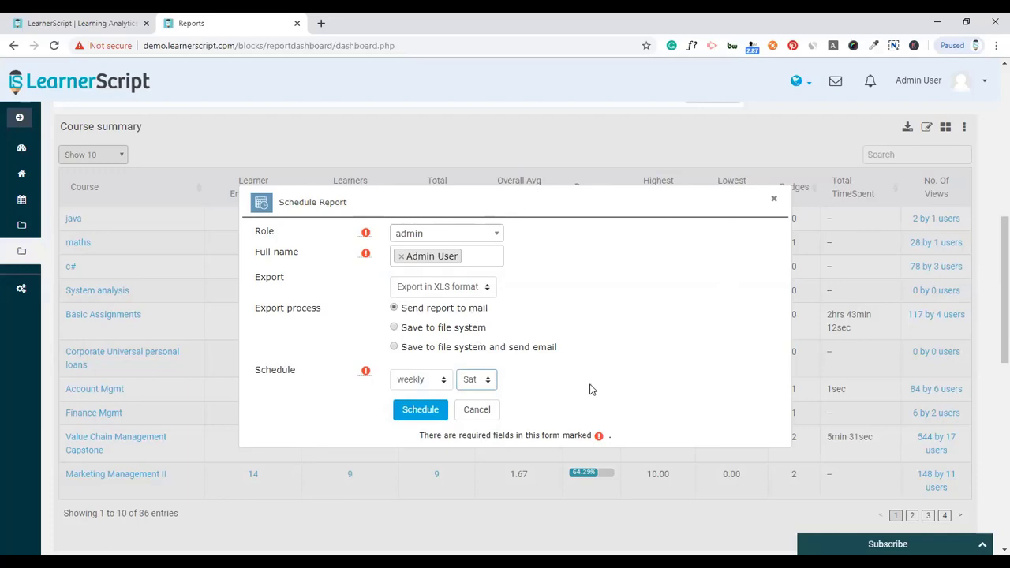
click(418, 420)
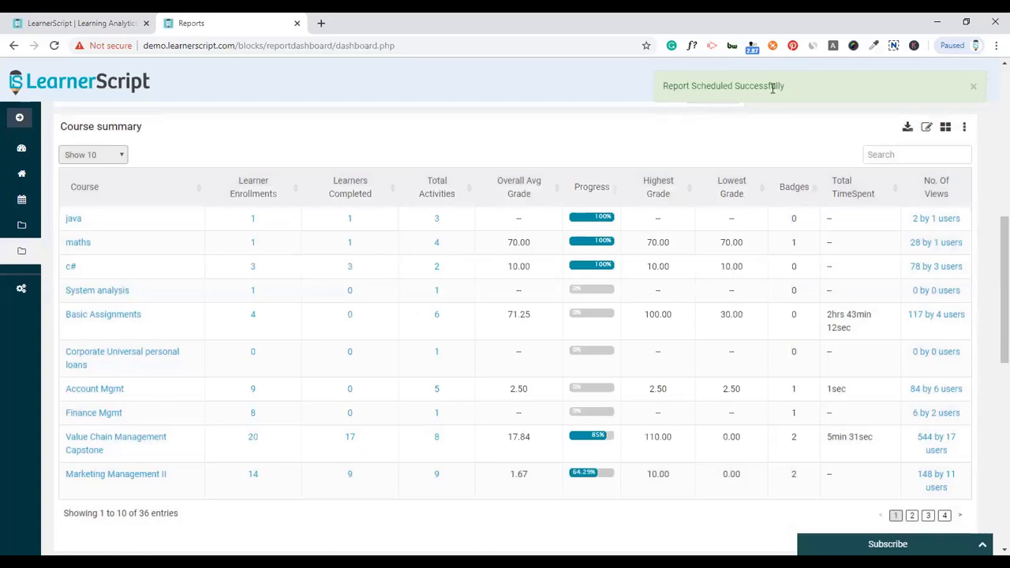
- Email the Course summary once in XLS format to the admin user
click(963, 126)
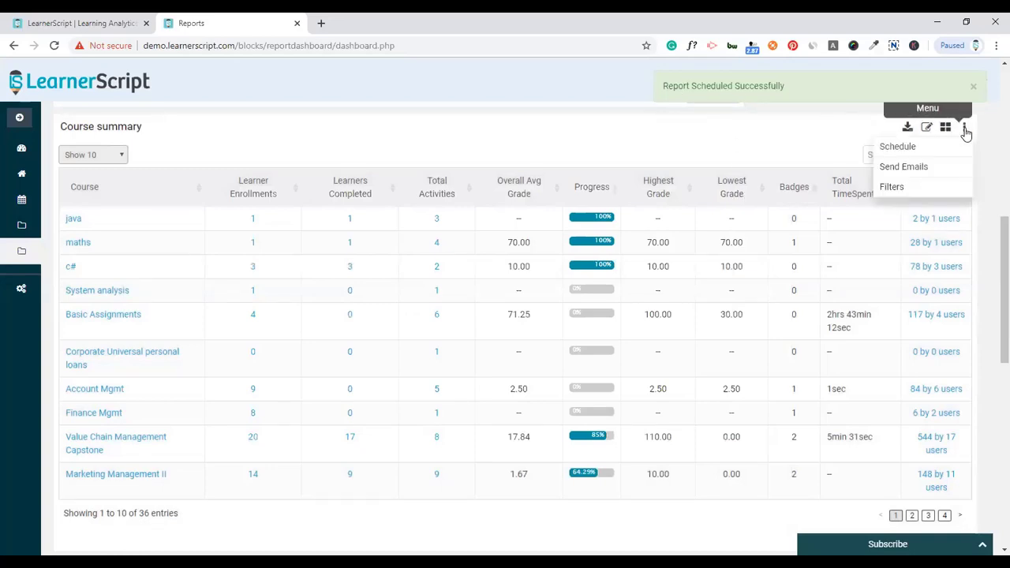
click(904, 167)
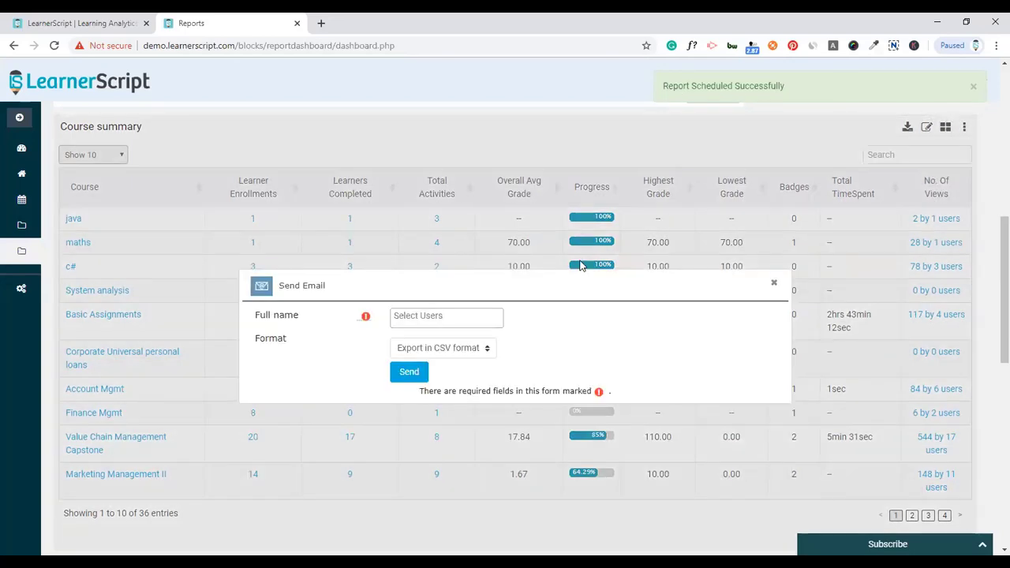
click(463, 316)
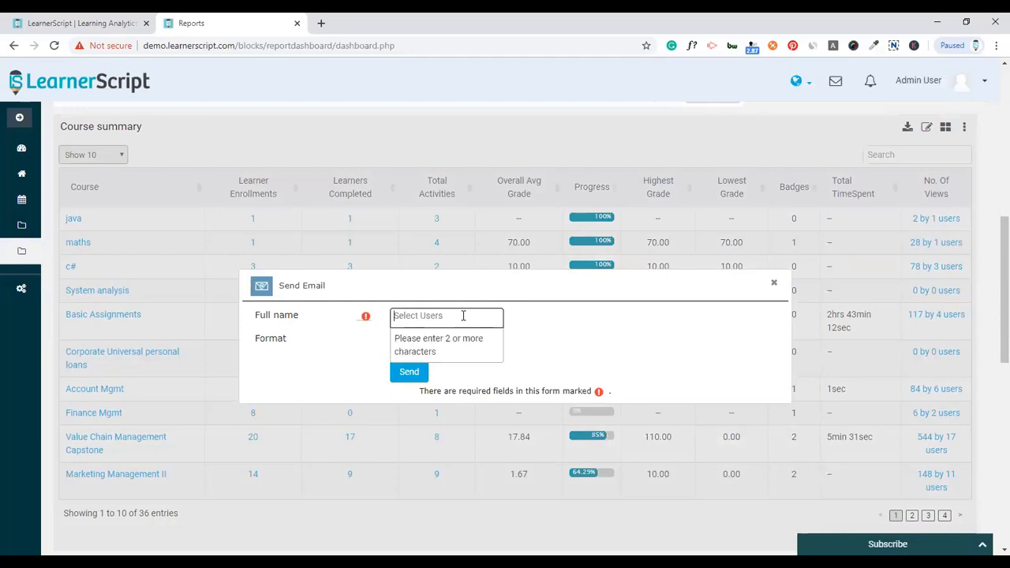
text(ad)
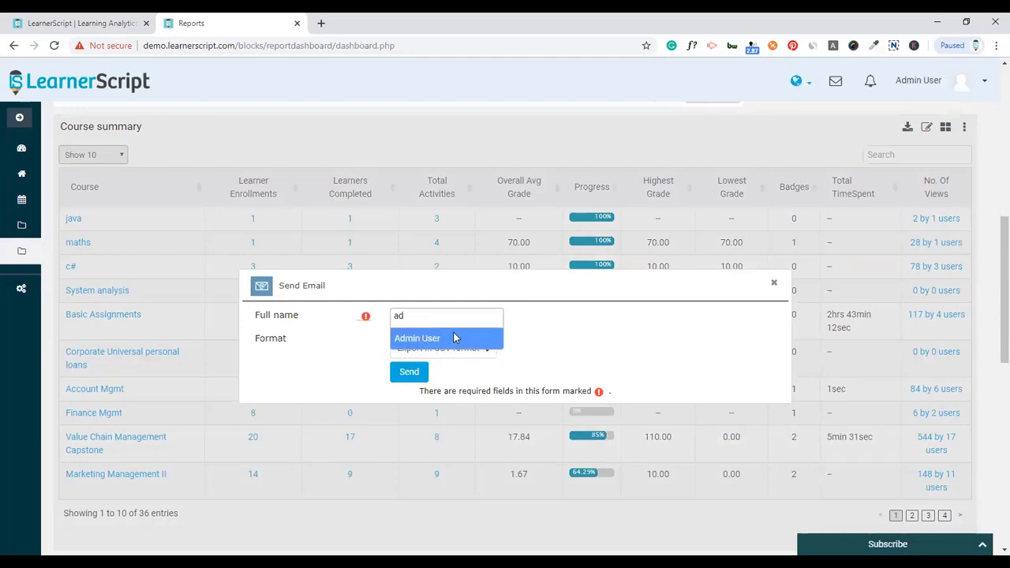
click(455, 337)
click(459, 350)
click(442, 401)
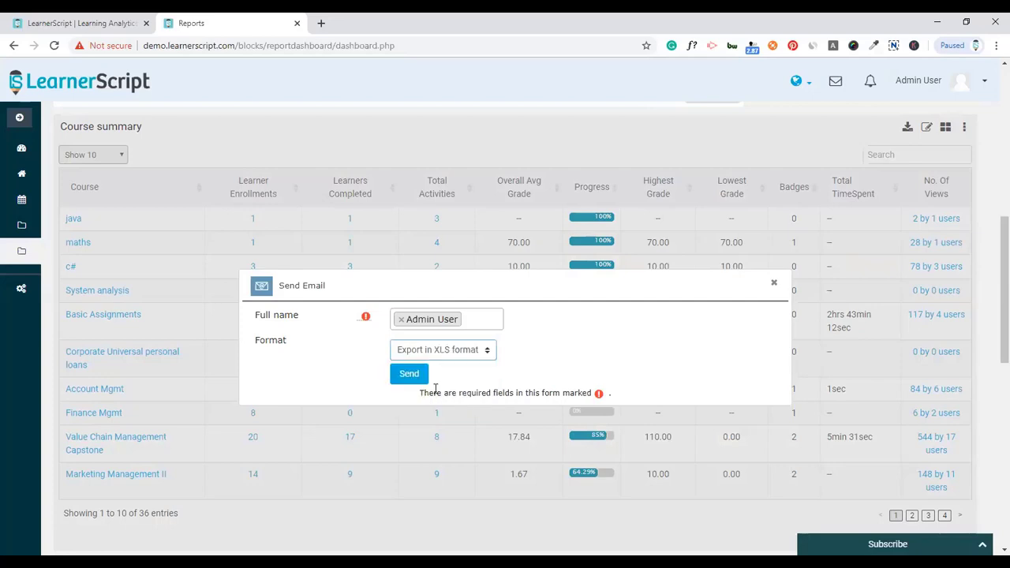
click(409, 373)
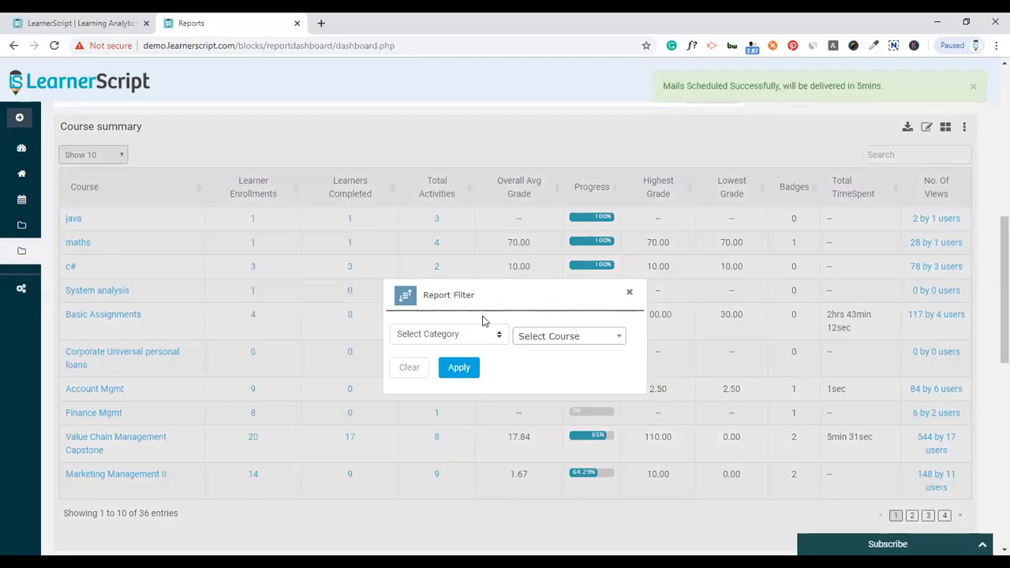
- Close the Report Filter dialog without applying it and return to the top of the dashboard
click(629, 292)
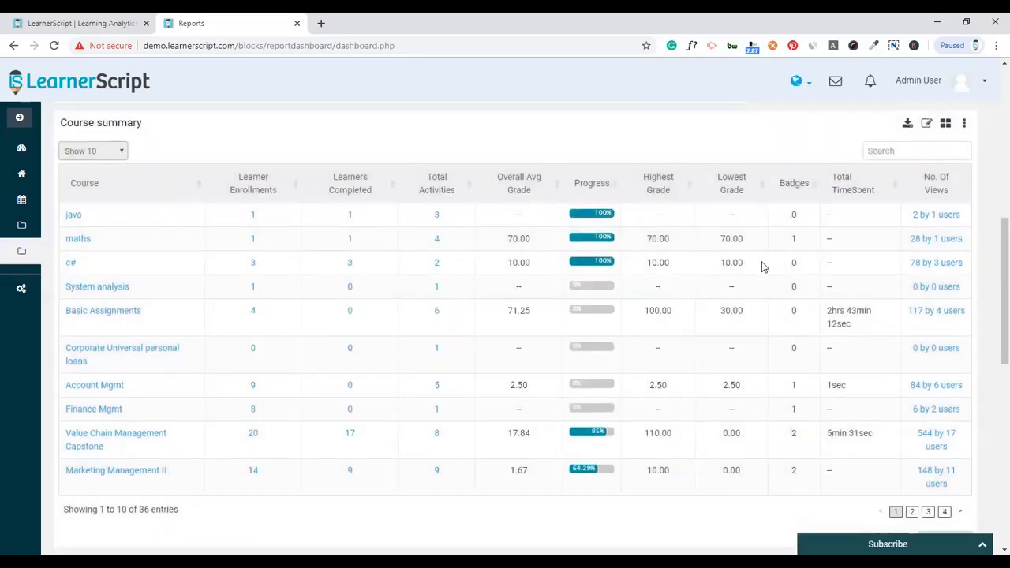
scroll(762, 267, down, 6)
scroll(762, 266, up, 10)
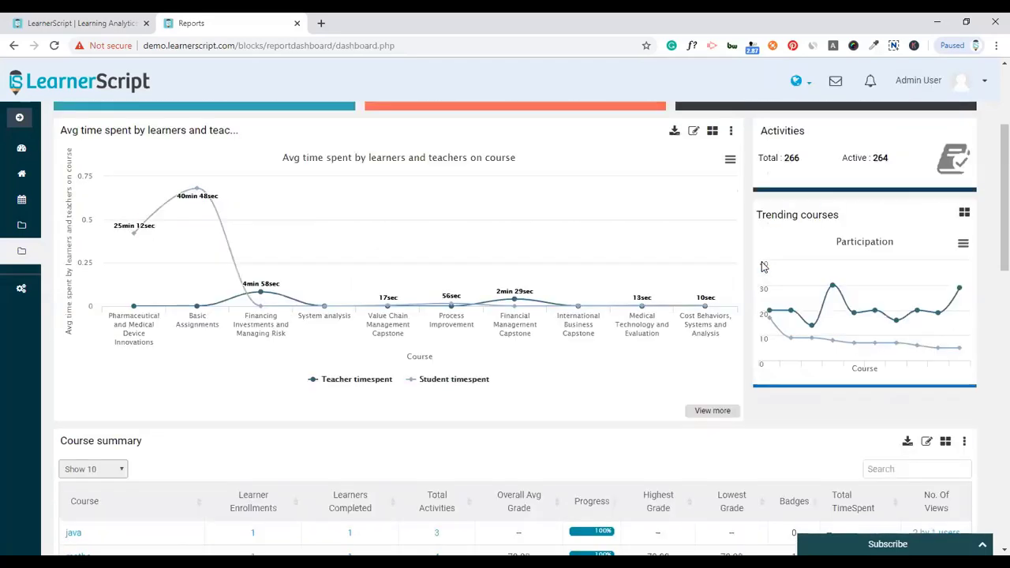
scroll(762, 267, up, 3)
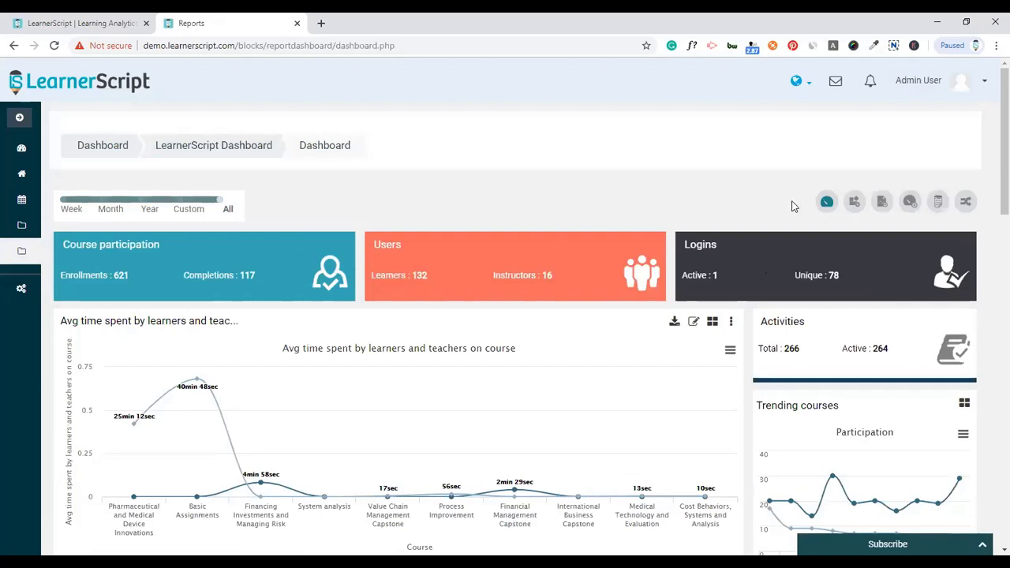
- Switch to the Course dashboard and scroll through it
click(826, 202)
click(763, 225)
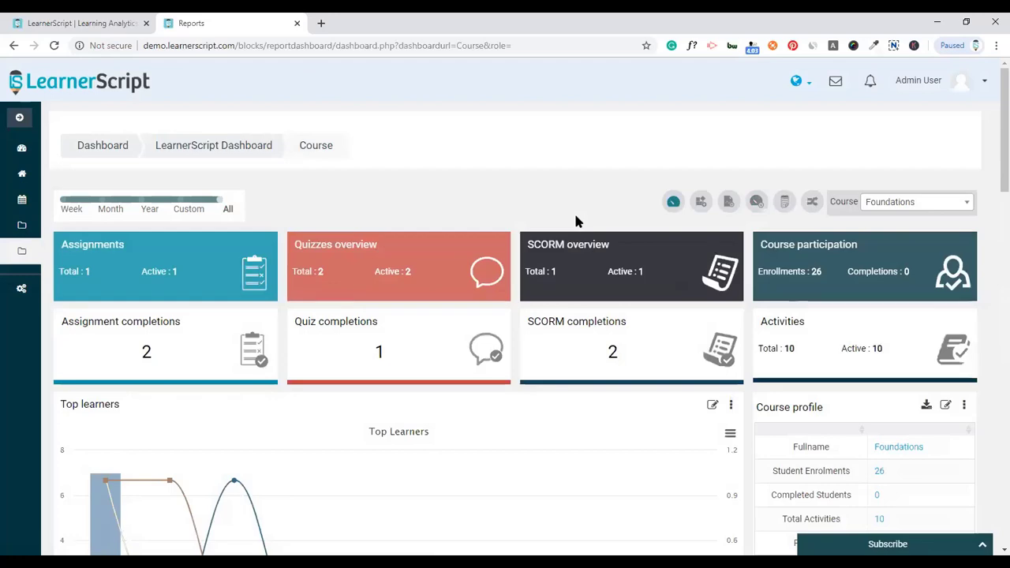
scroll(576, 222, down, 2)
scroll(576, 222, down, 15)
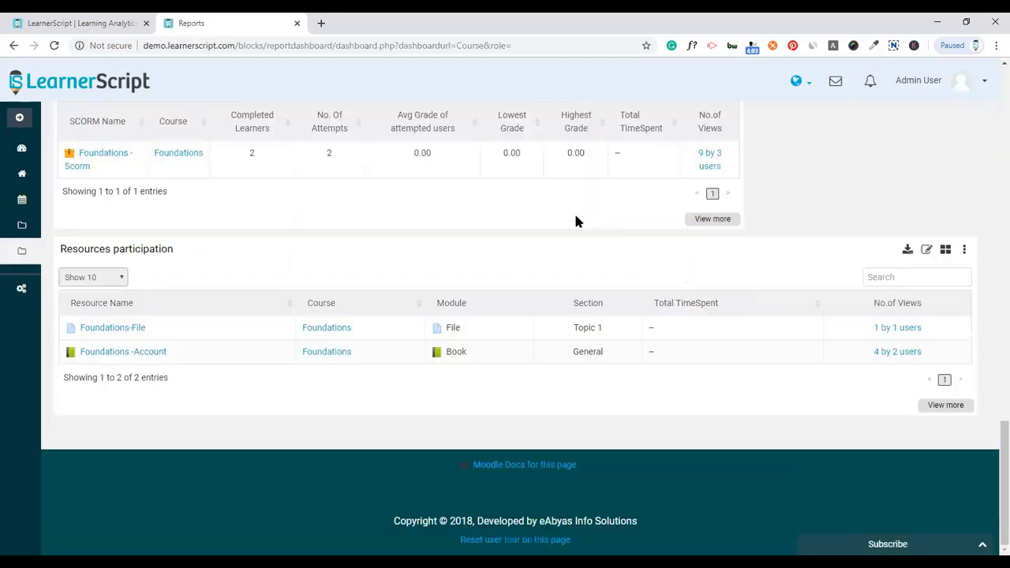
scroll(575, 222, up, 20)
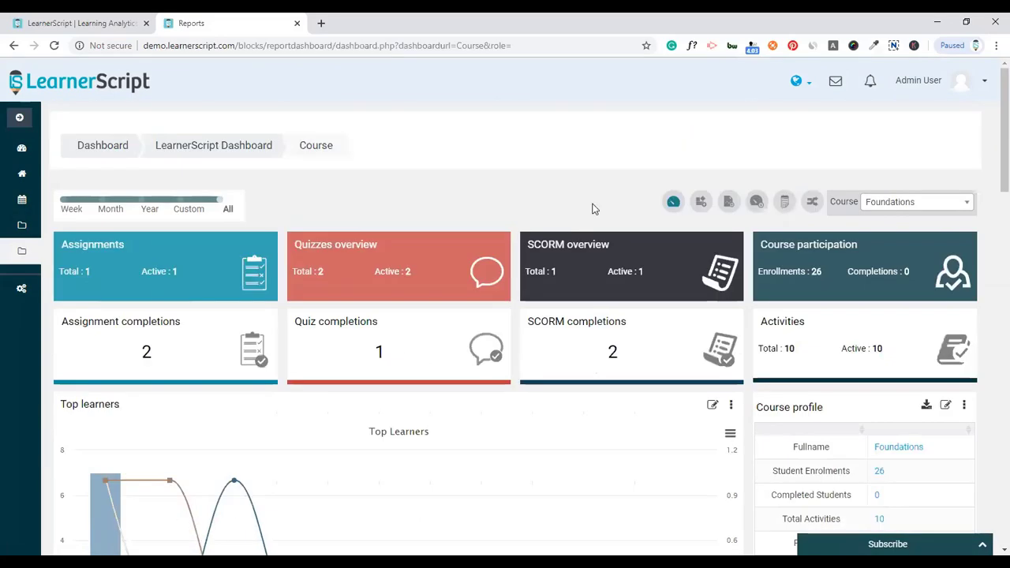
- Search the course list for 'marke' and show Marketing Management II
click(882, 204)
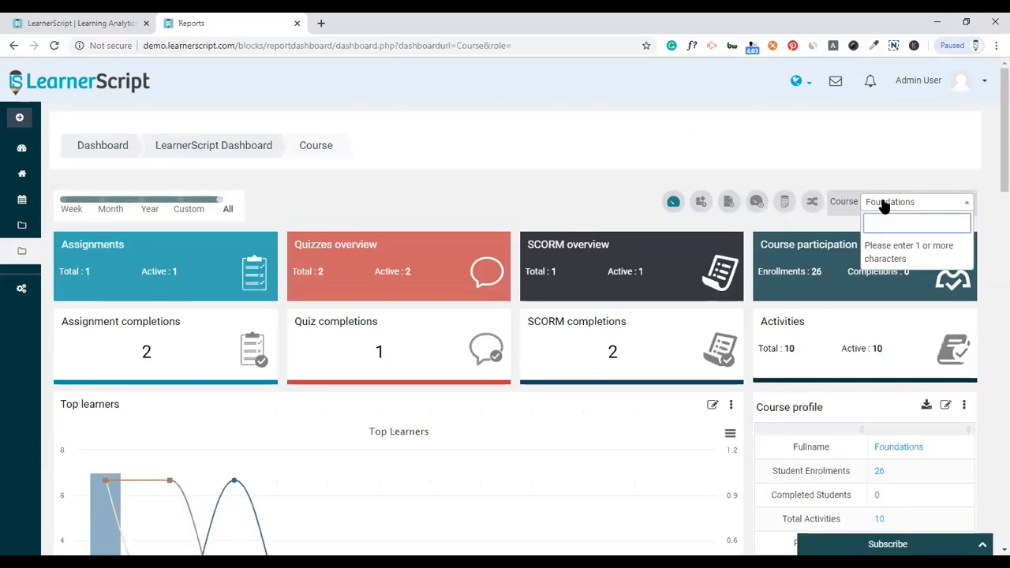
click(620, 183)
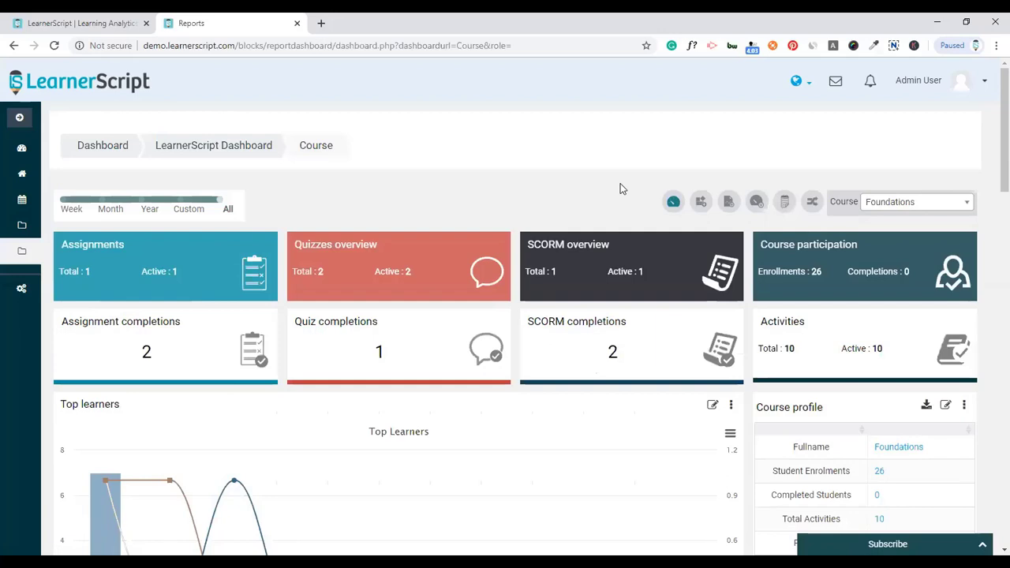
click(878, 204)
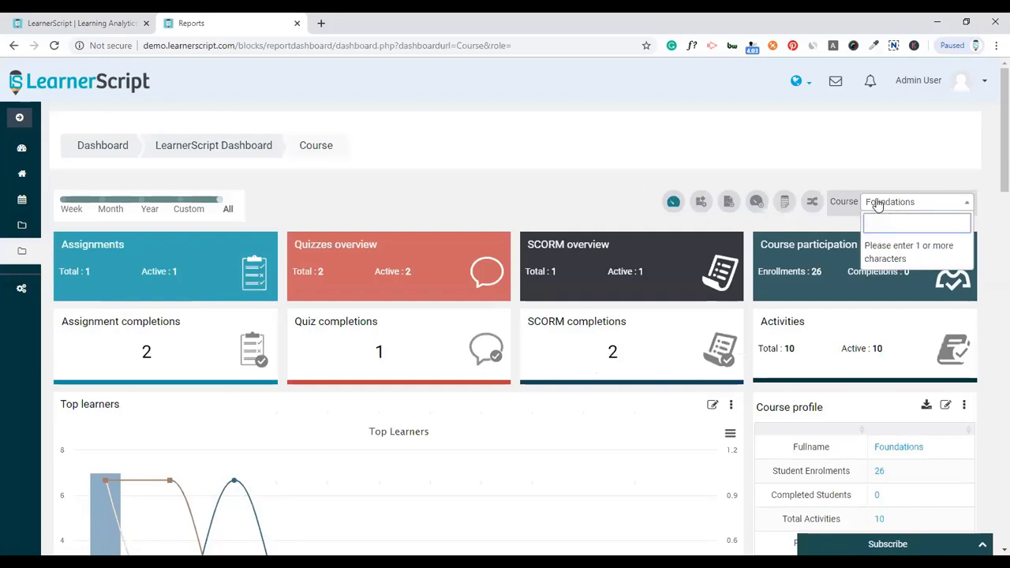
text(mark)
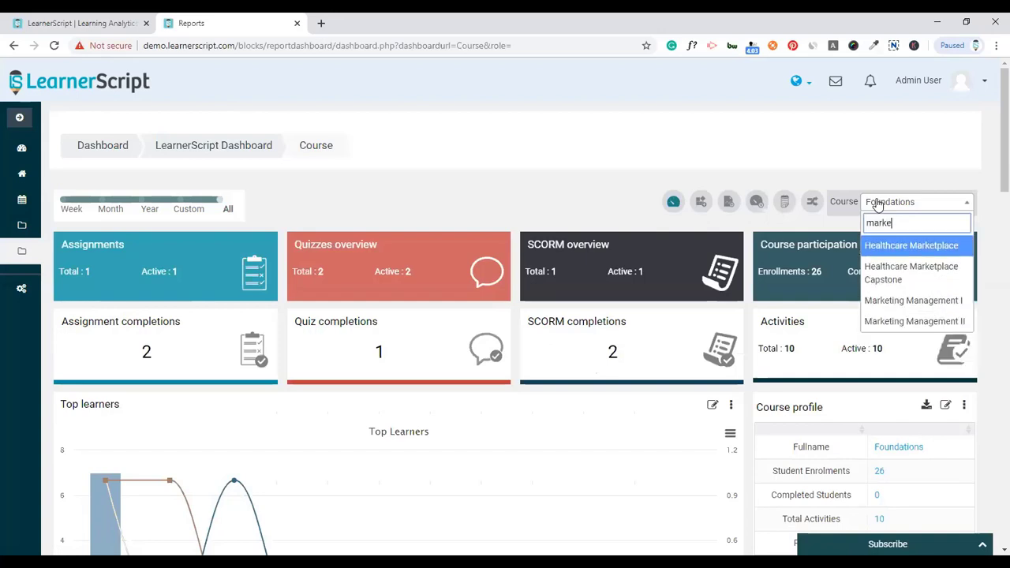
text(e)
click(915, 320)
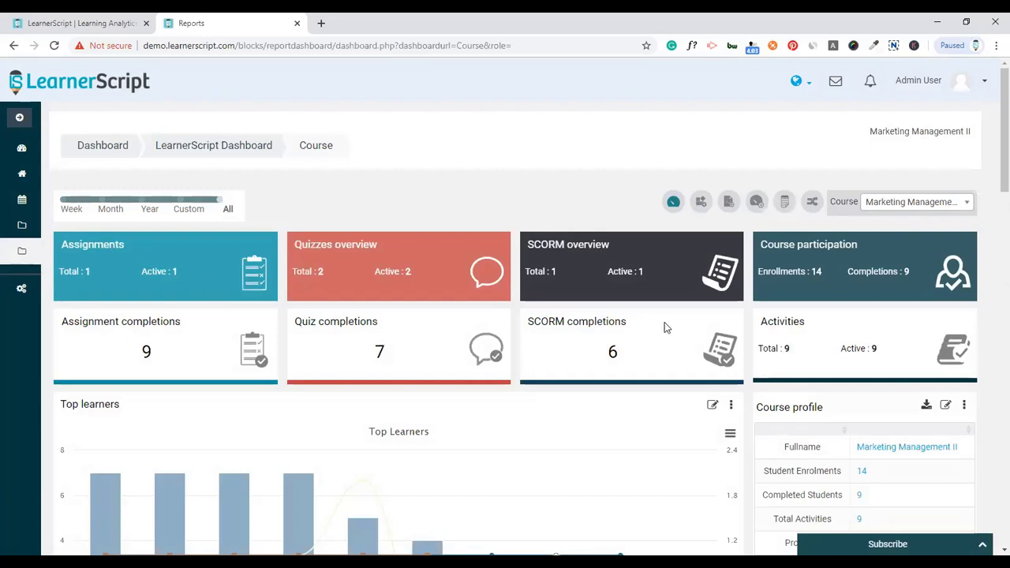
- Toggle the Completedactivities and Completedassignments series in Top Learners, leaving both shown
scroll(805, 317, down, 4)
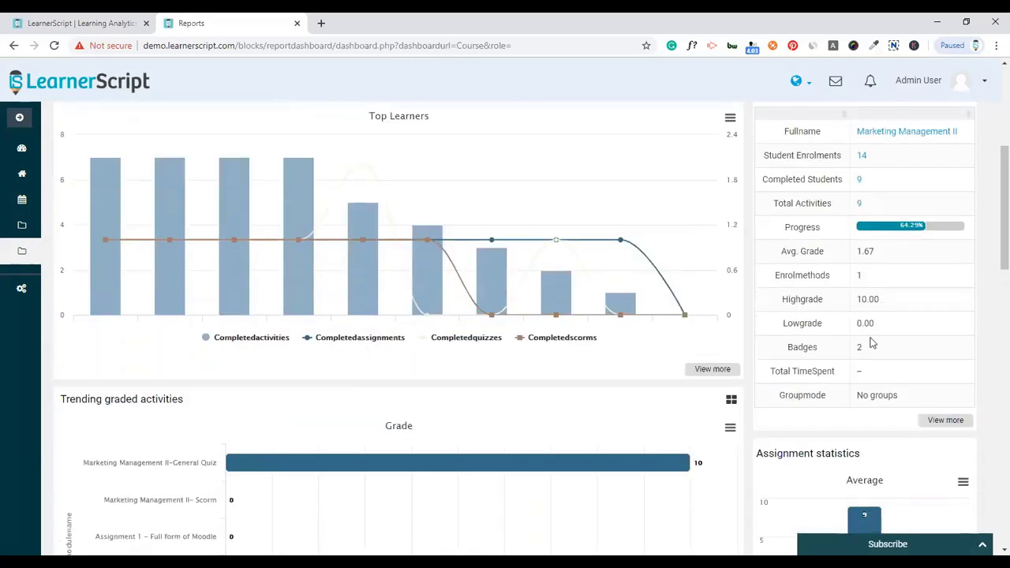
scroll(871, 341, up, 1)
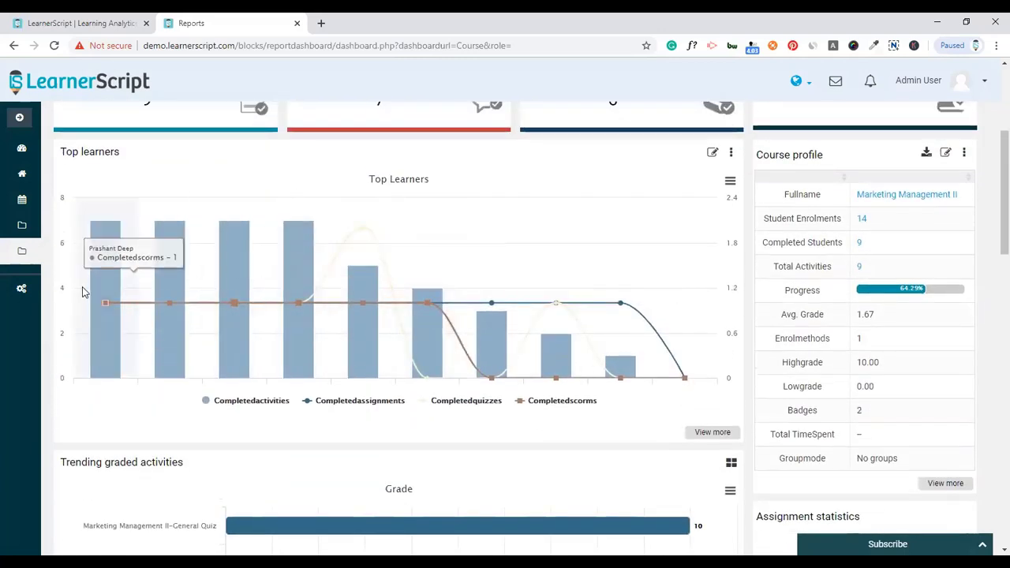
click(280, 408)
click(280, 408)
click(360, 408)
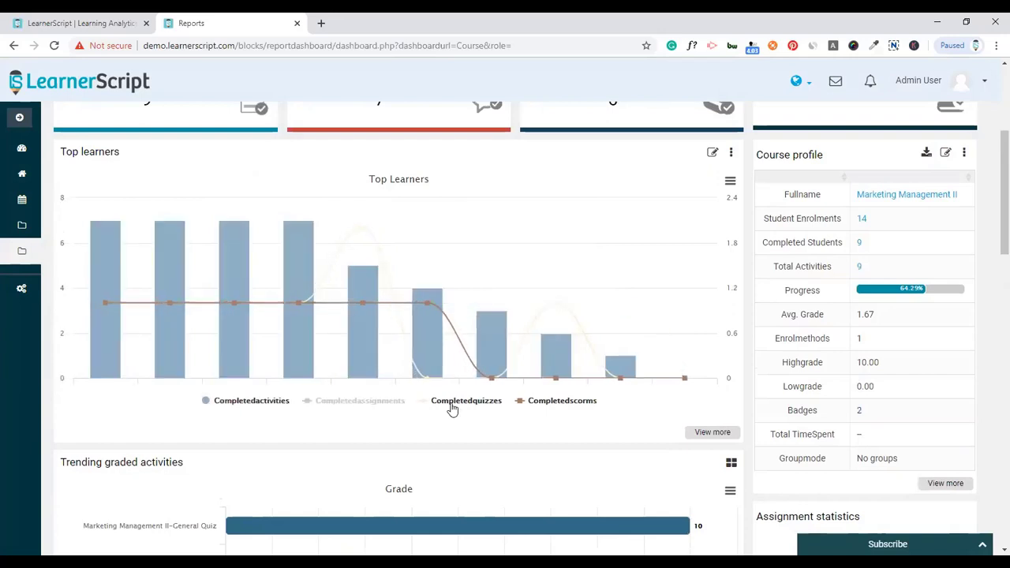
click(385, 407)
- Chart Trending graded activities by Total TimeSpent, then by Access
scroll(439, 405, down, 4)
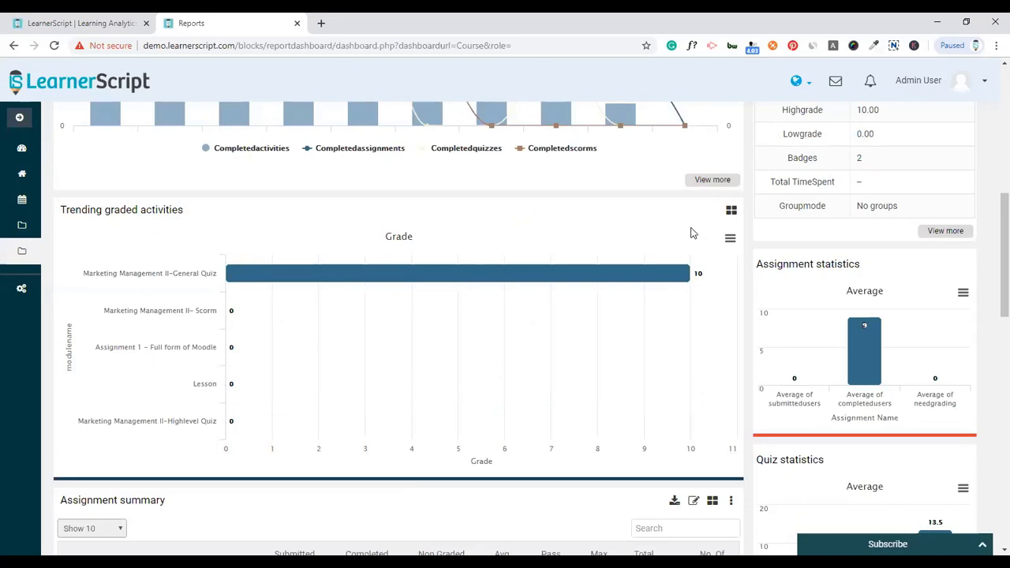
click(730, 214)
click(674, 248)
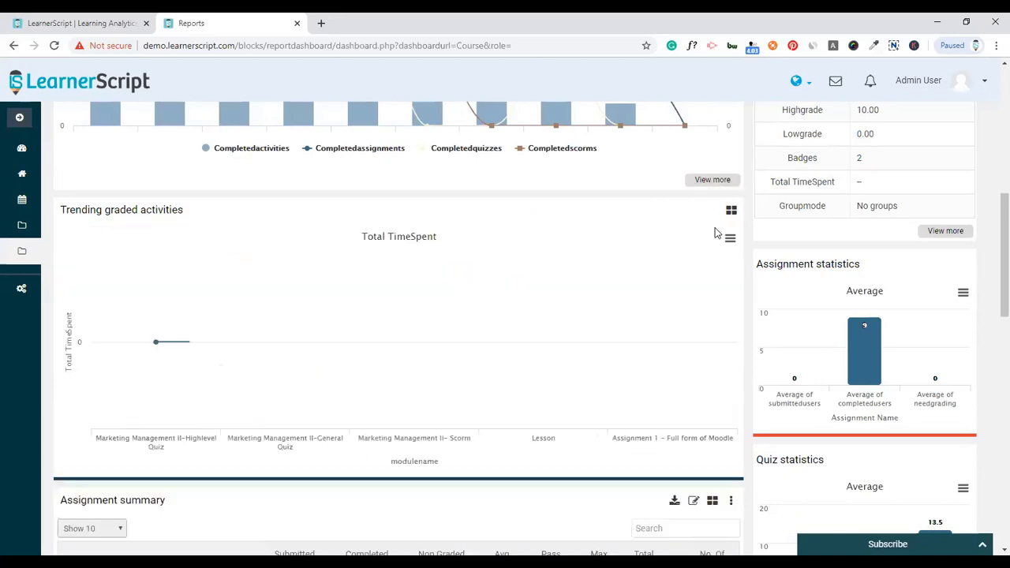
click(729, 212)
click(668, 271)
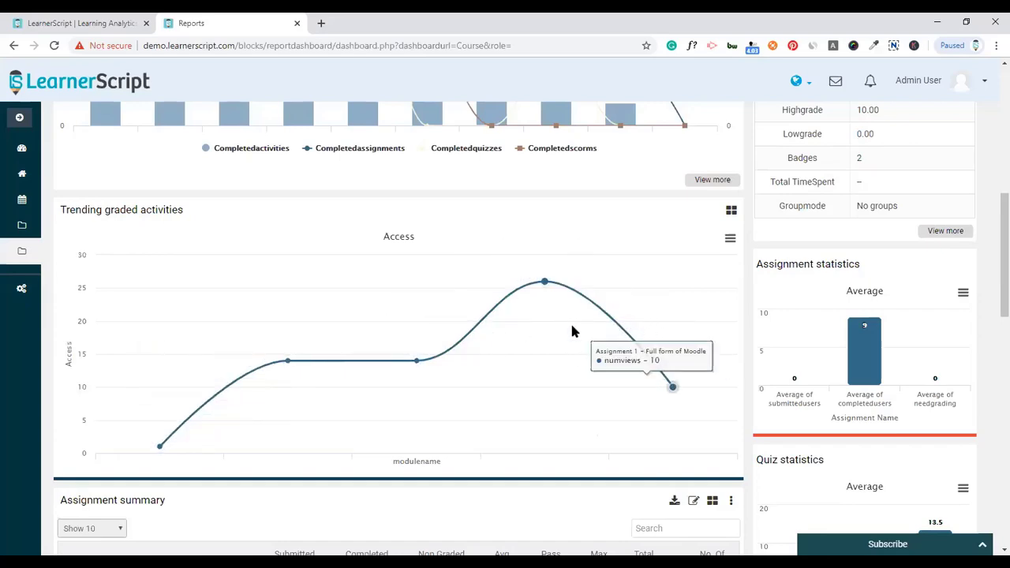
scroll(519, 329, down, 1)
scroll(520, 329, down, 3)
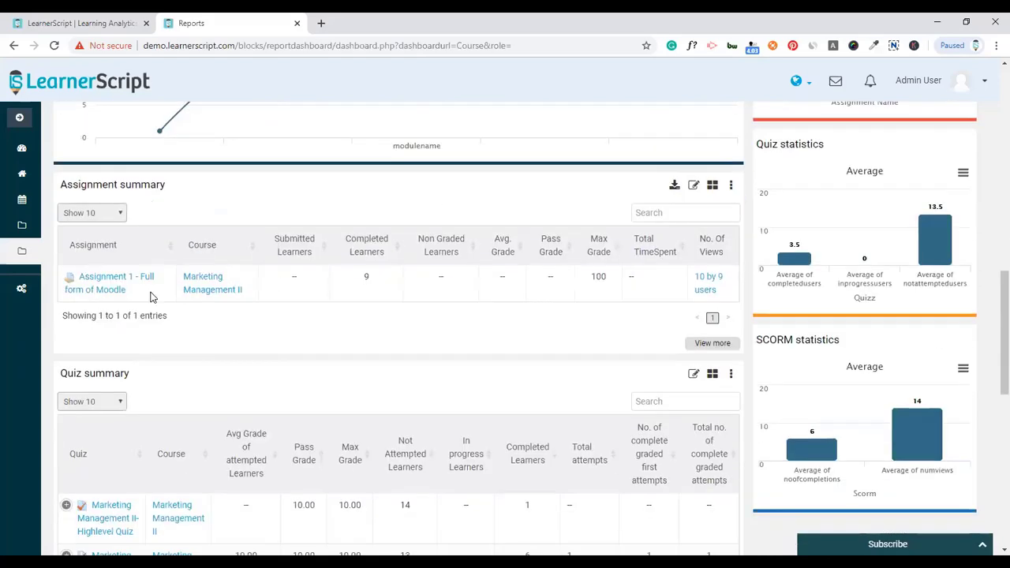
scroll(512, 323, down, 2)
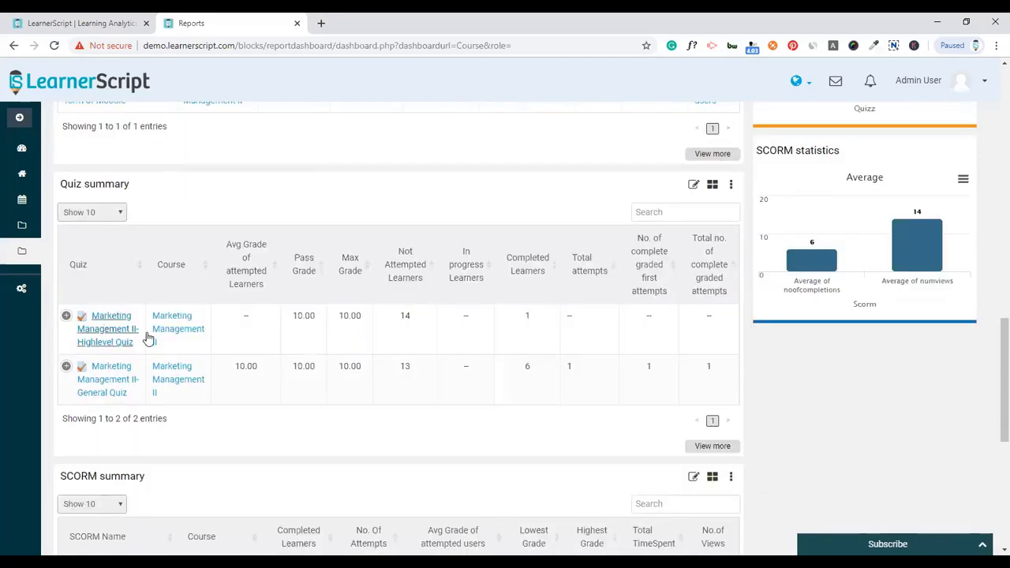
scroll(282, 339, down, 5)
scroll(917, 288, up, 15)
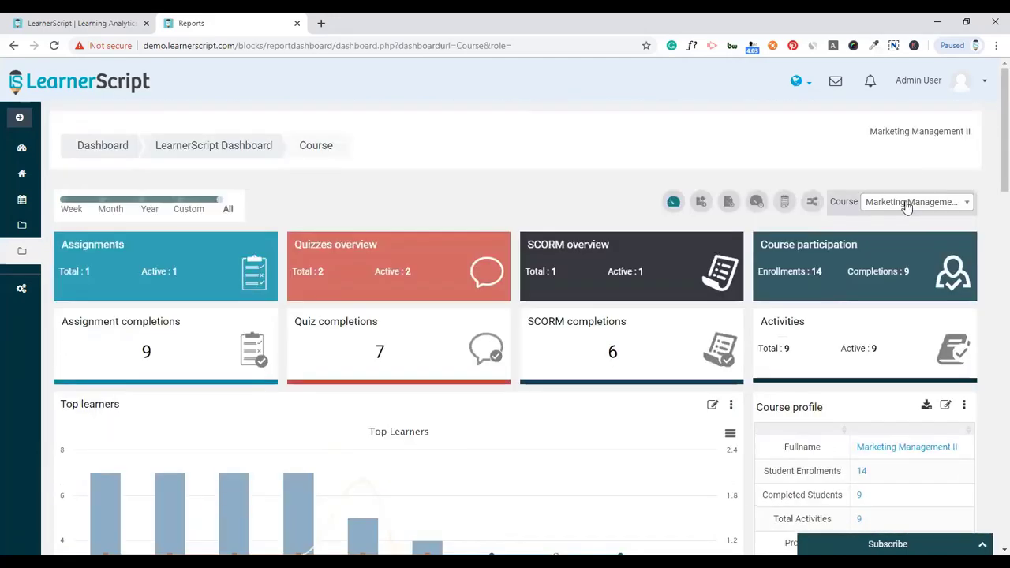
- Search the course list for 'val', pick Measuring and Promoting Value Creation, and review its dashboard
click(906, 204)
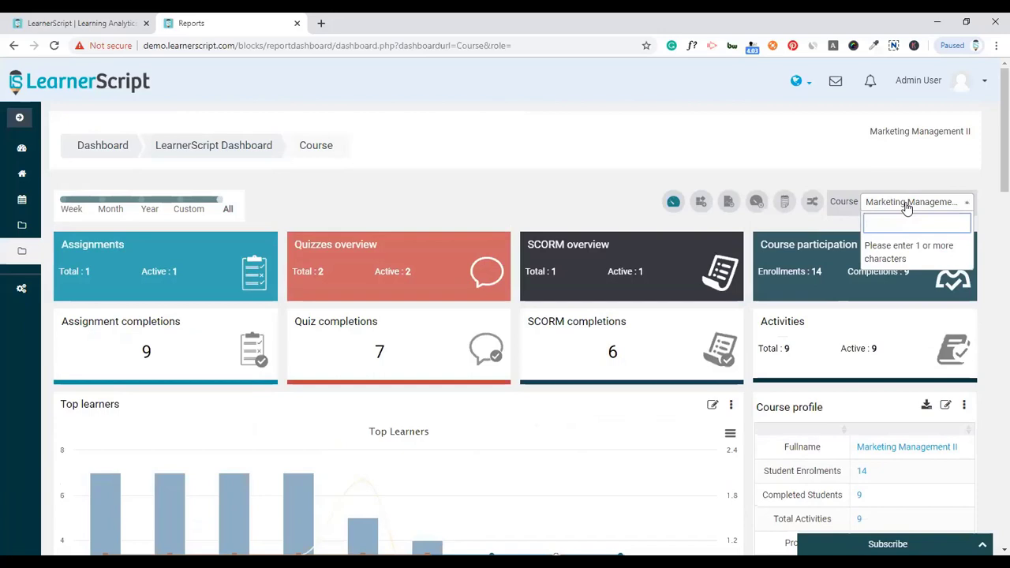
text(va)
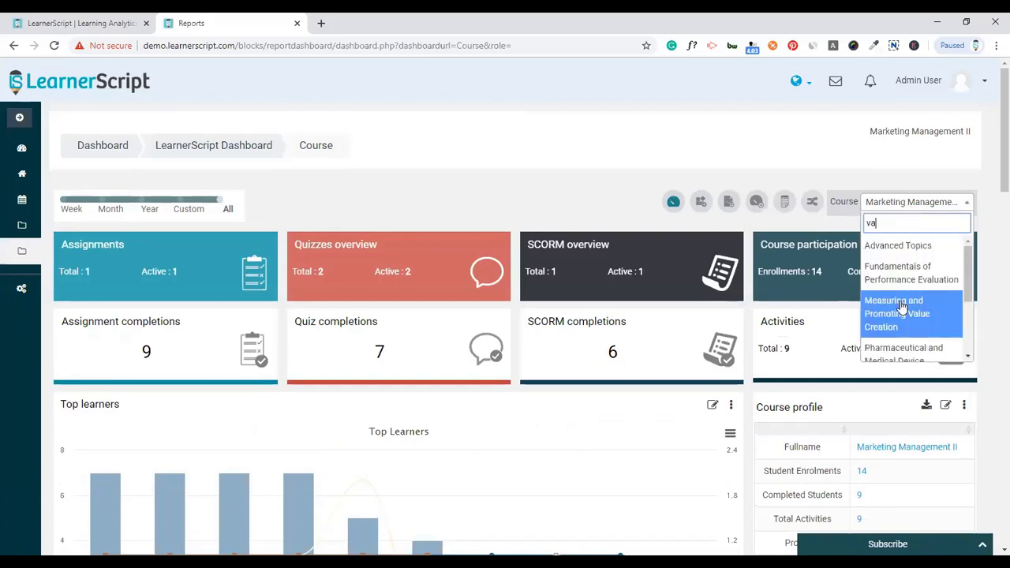
text(l)
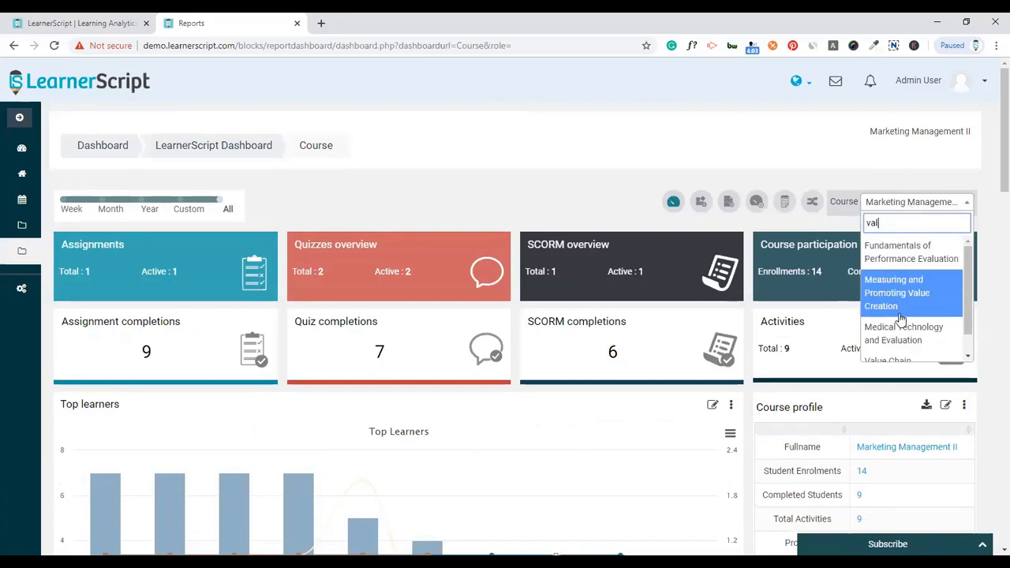
click(902, 306)
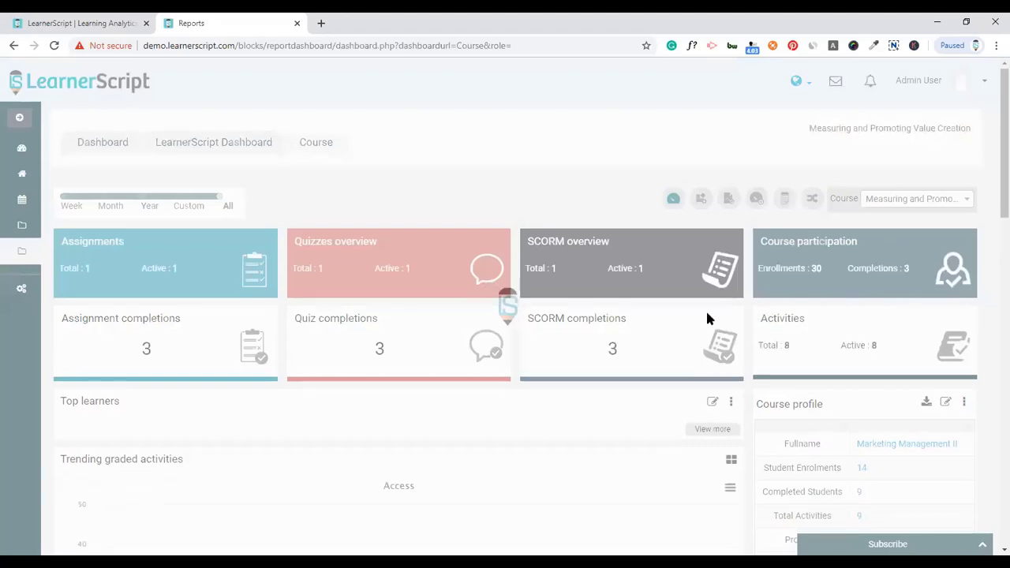
scroll(705, 309, down, 2)
scroll(671, 321, down, 2)
scroll(670, 321, down, 9)
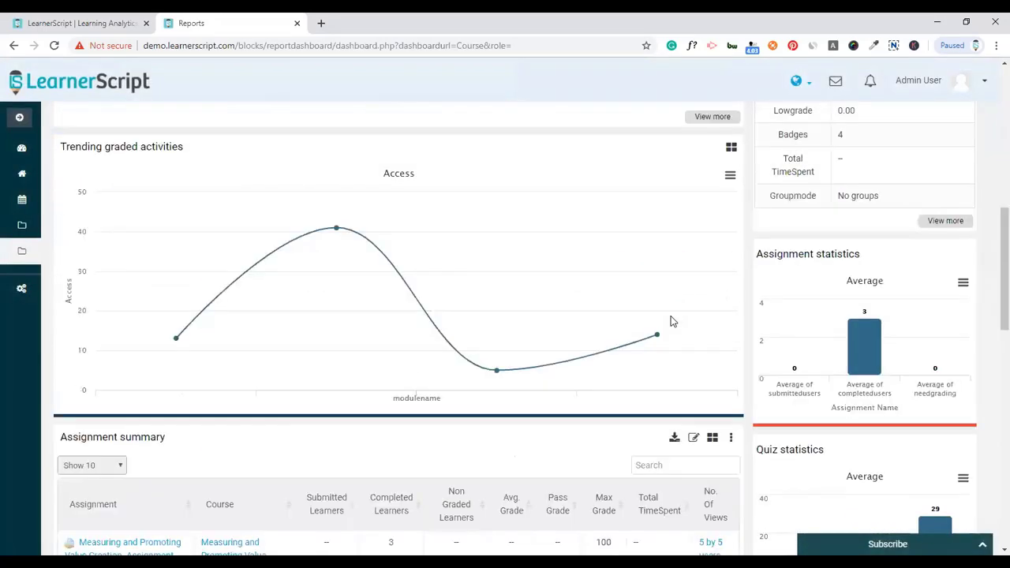
scroll(670, 321, up, 13)
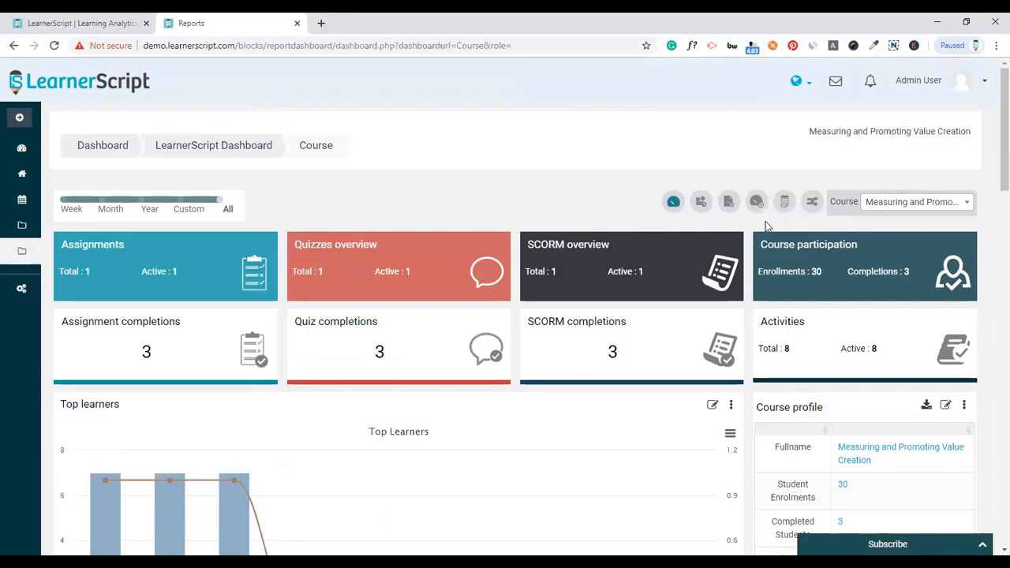
click(672, 203)
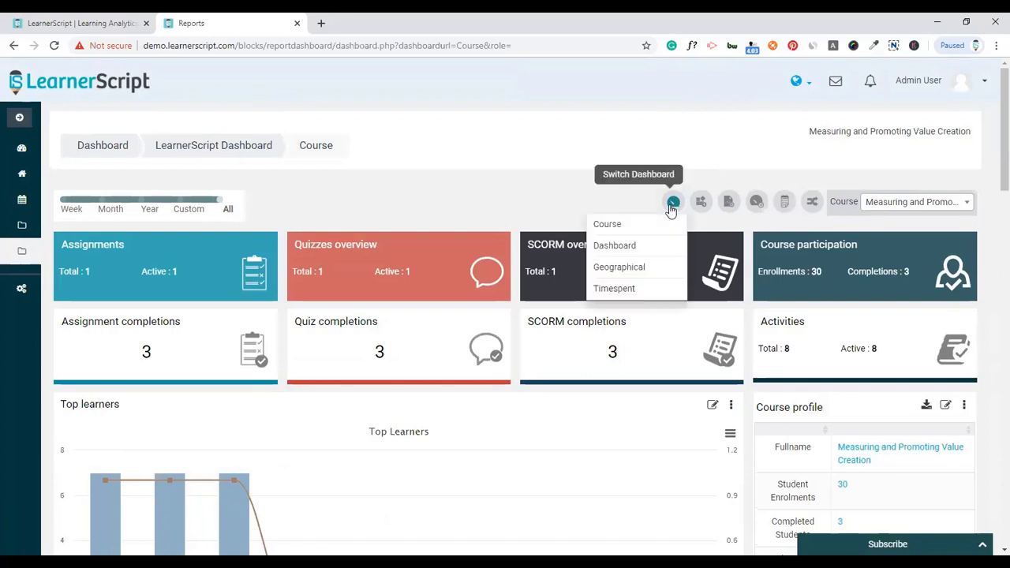
click(622, 268)
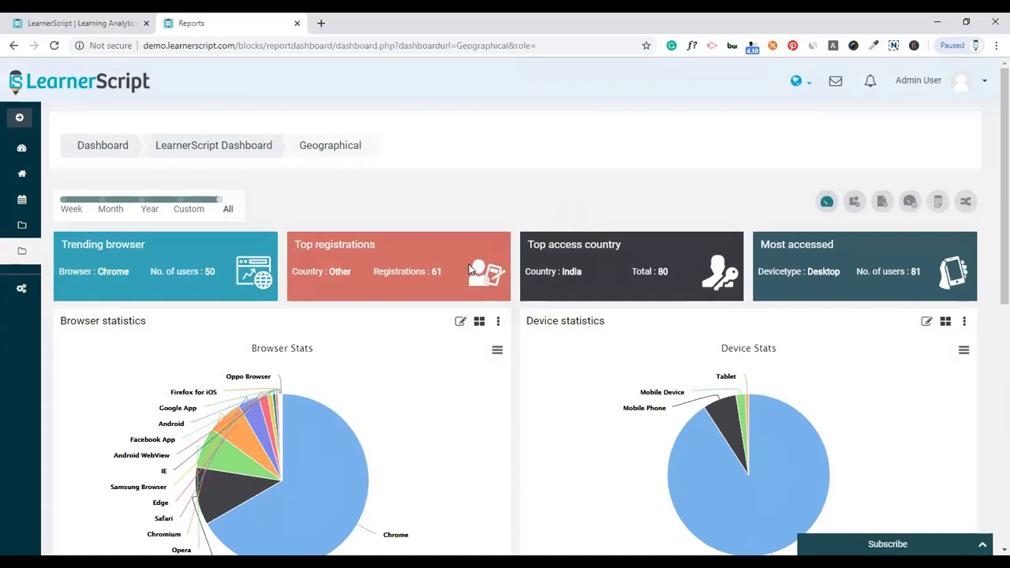
scroll(351, 397, down, 1)
scroll(586, 376, down, 3)
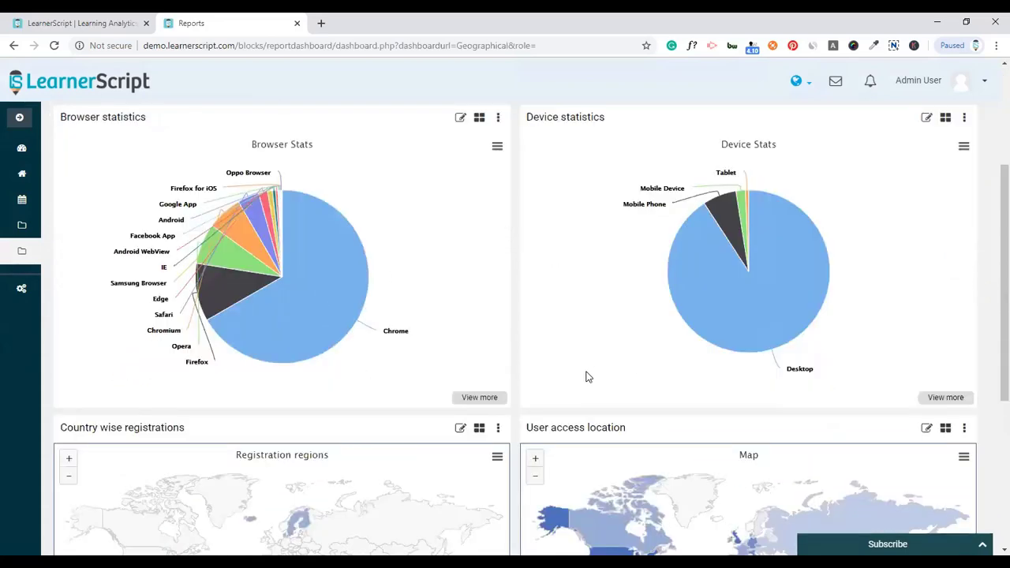
scroll(586, 376, down, 3)
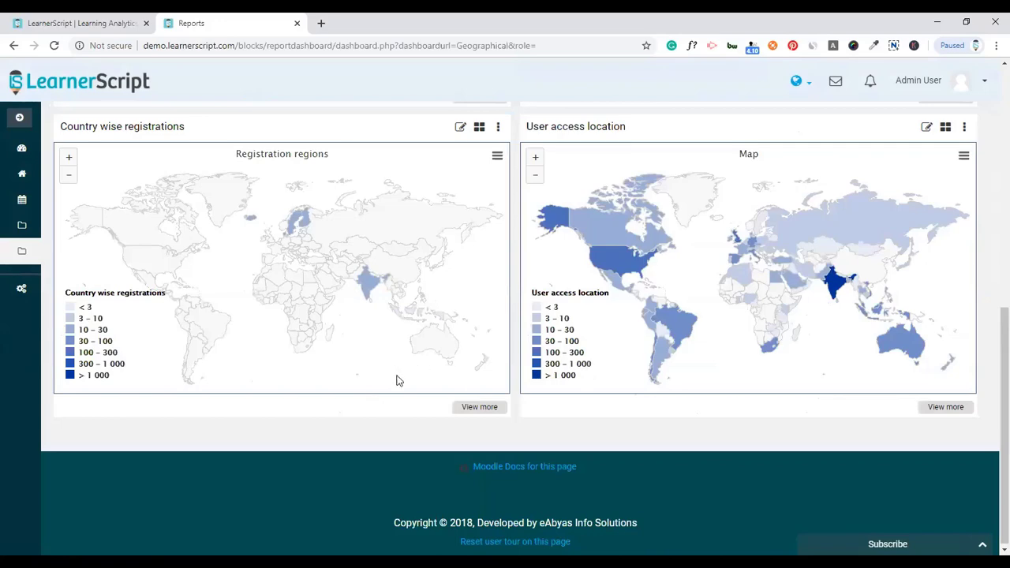
scroll(397, 381, up, 4)
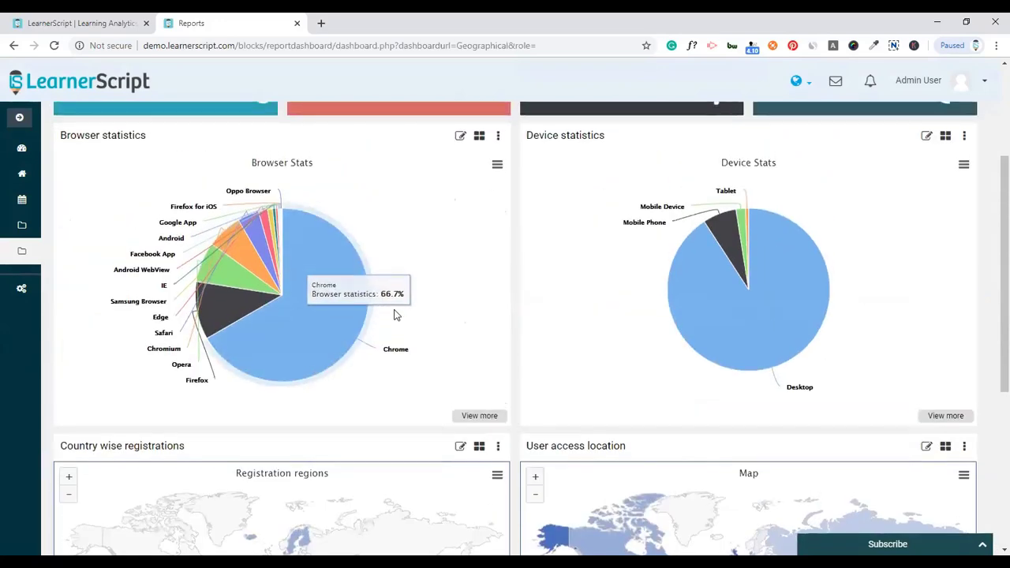
scroll(499, 302, up, 1)
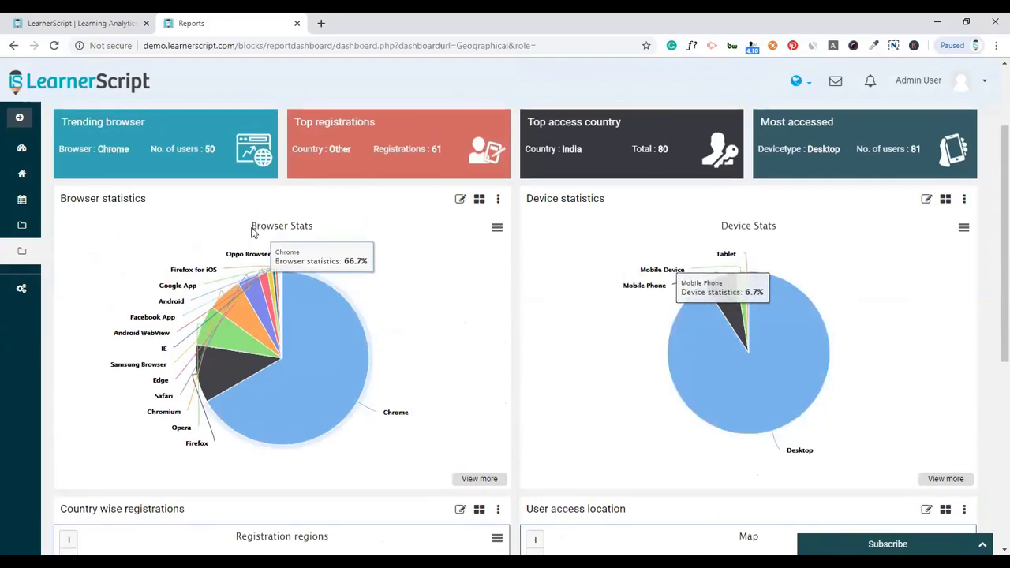
scroll(260, 237, up, 2)
scroll(395, 331, down, 3)
scroll(473, 318, down, 4)
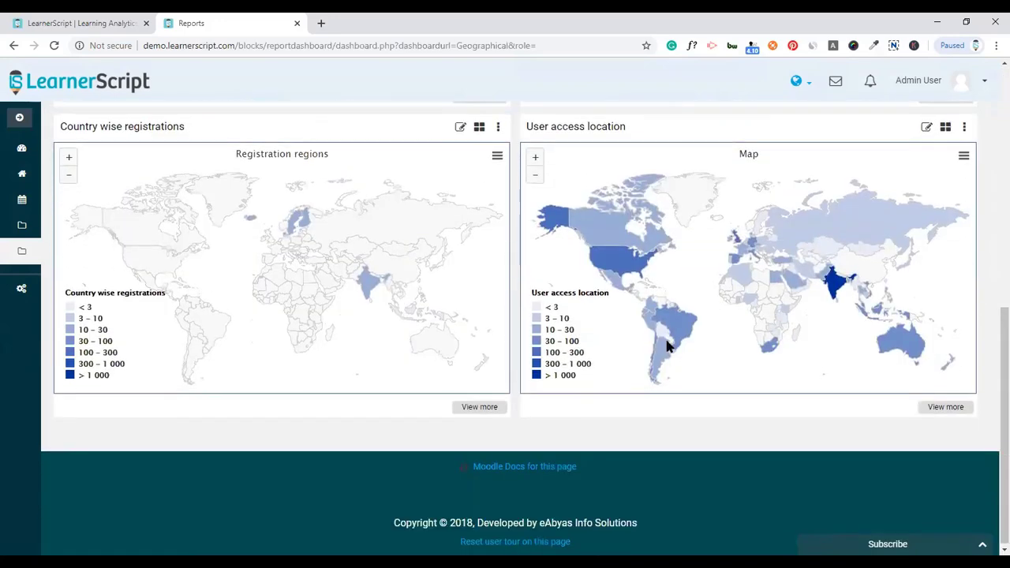
scroll(667, 345, up, 6)
scroll(670, 359, down, 5)
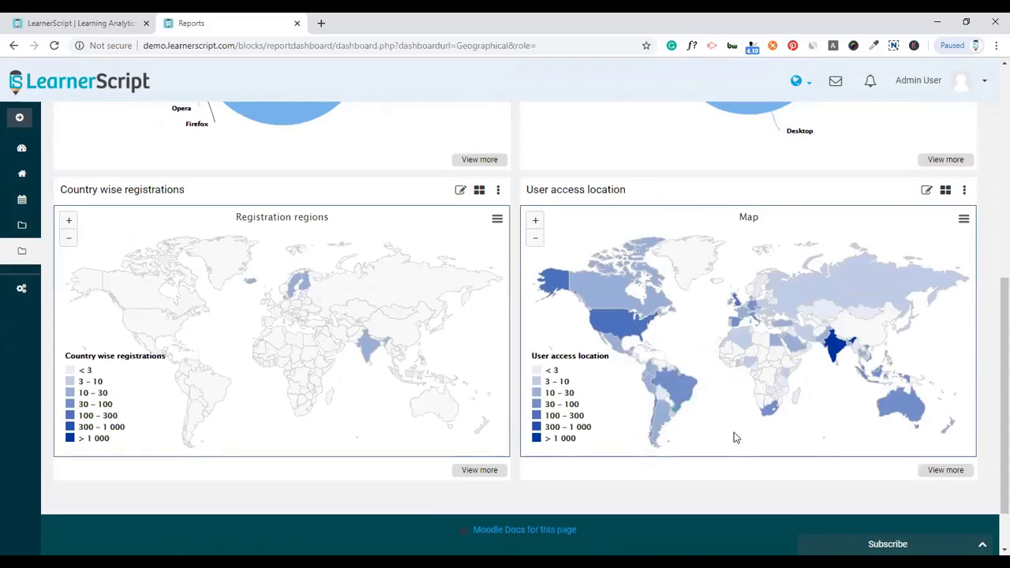
mouse_move(565, 286)
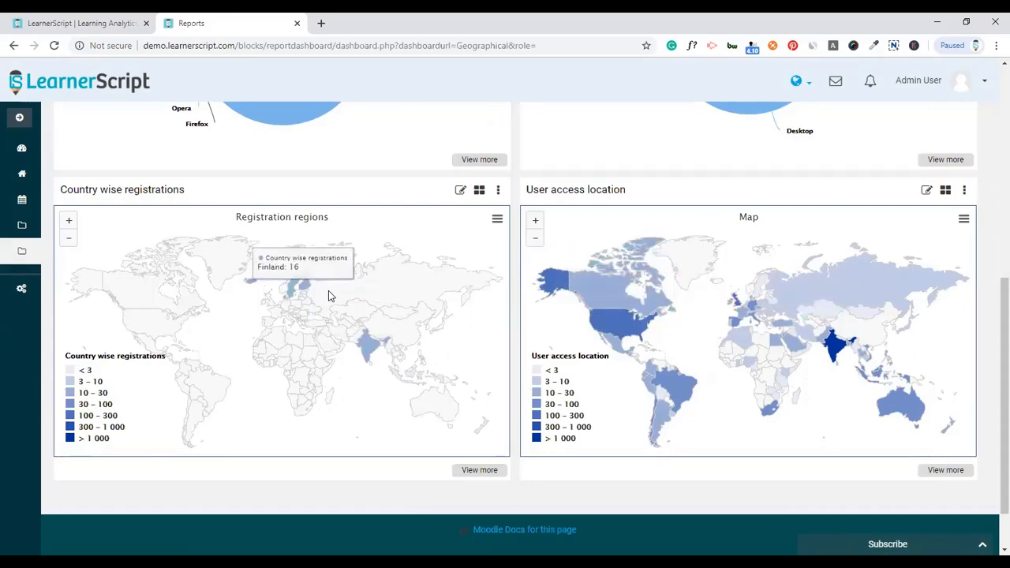
scroll(449, 359, up, 5)
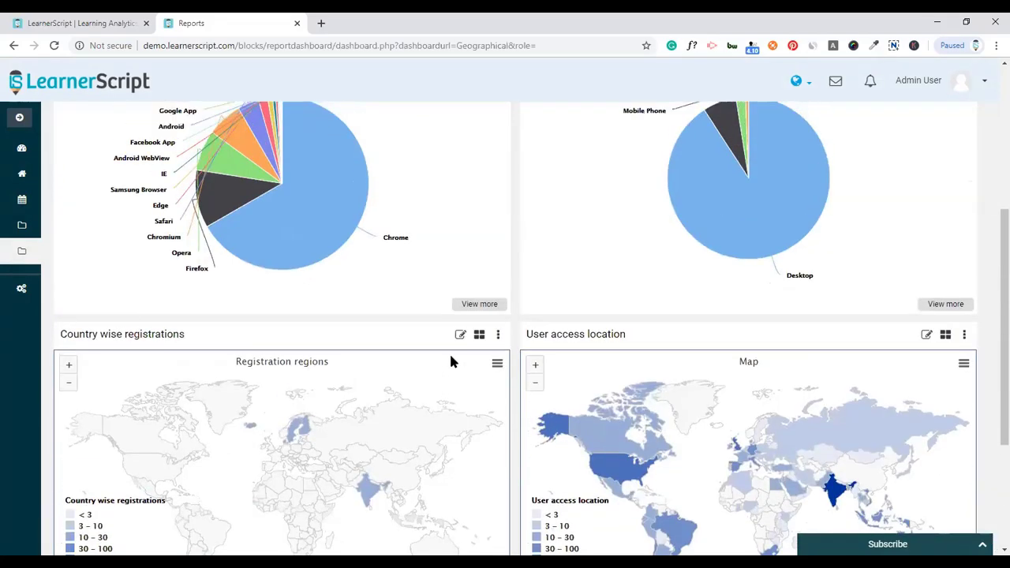
scroll(453, 361, down, 5)
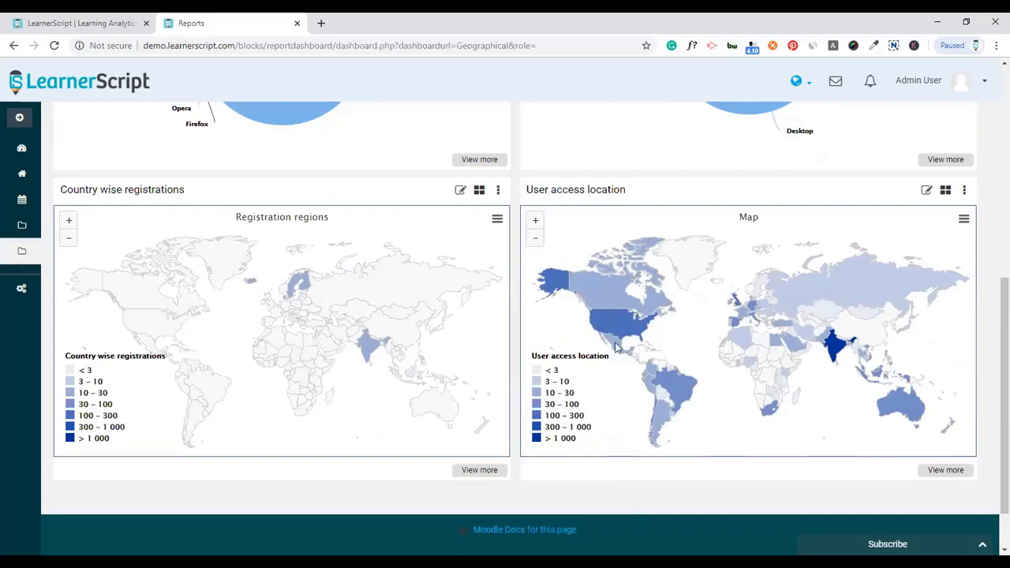
scroll(617, 347, up, 6)
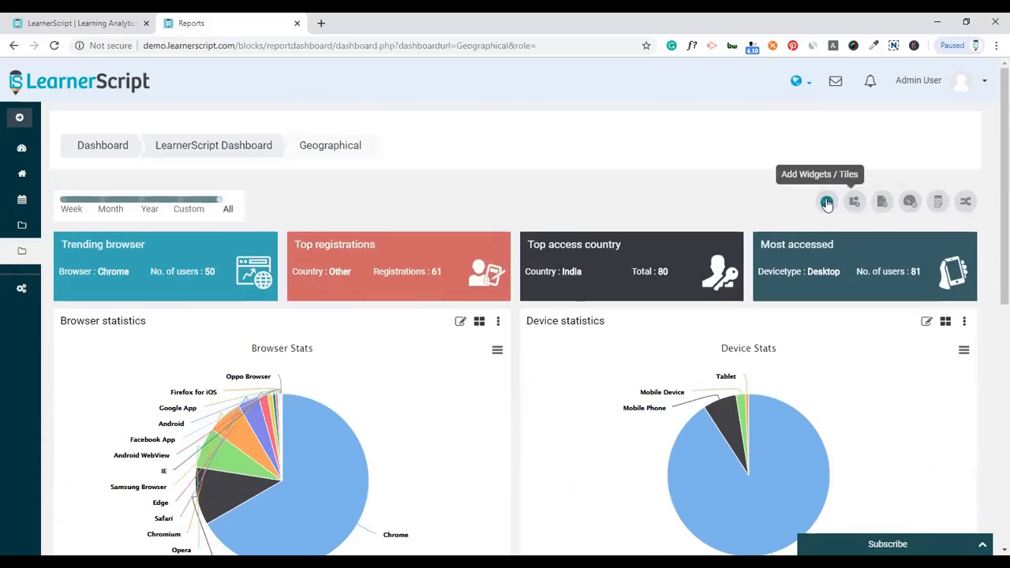
- Open the Timespent dashboard, scroll through its cards and table, then return to the main Dashboard
click(827, 202)
click(766, 287)
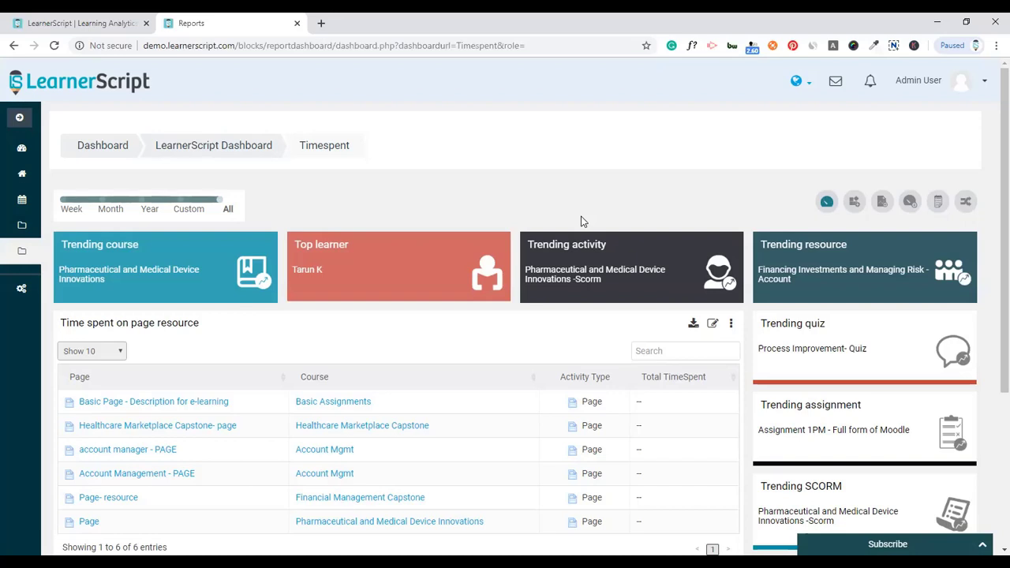
scroll(588, 221, down, 3)
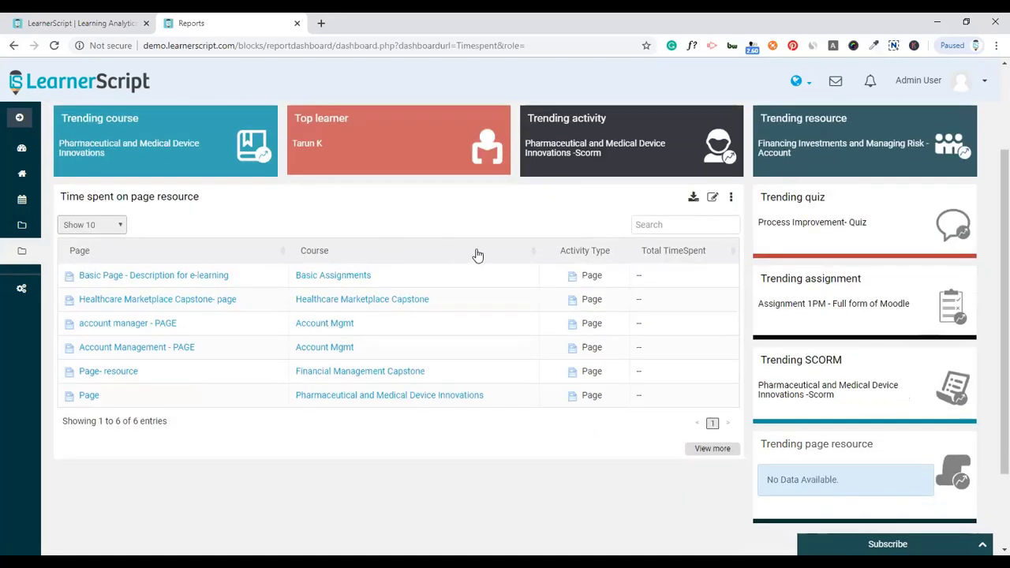
scroll(578, 224, up, 3)
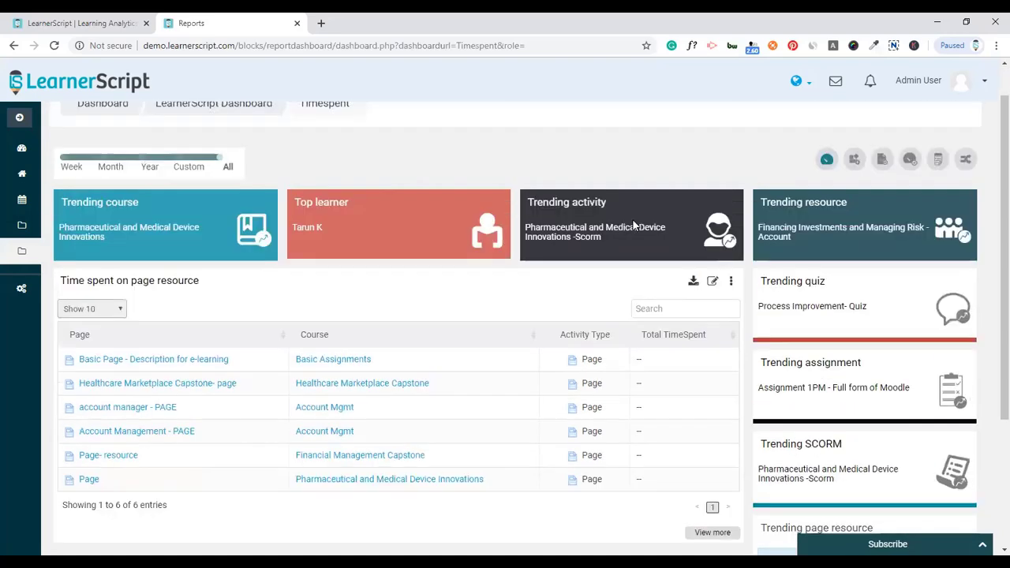
scroll(813, 226, down, 5)
scroll(815, 225, up, 5)
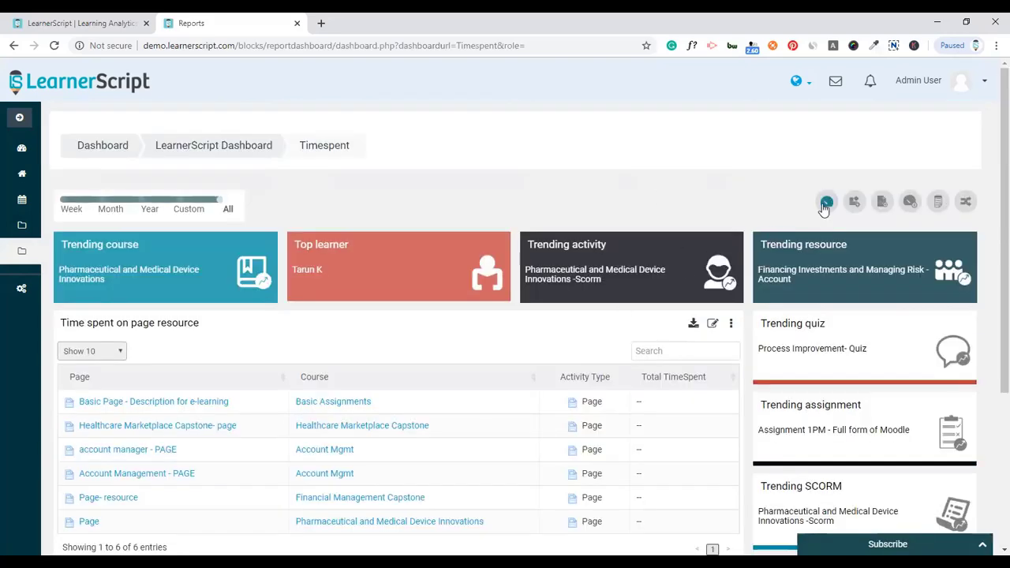
click(826, 201)
click(776, 248)
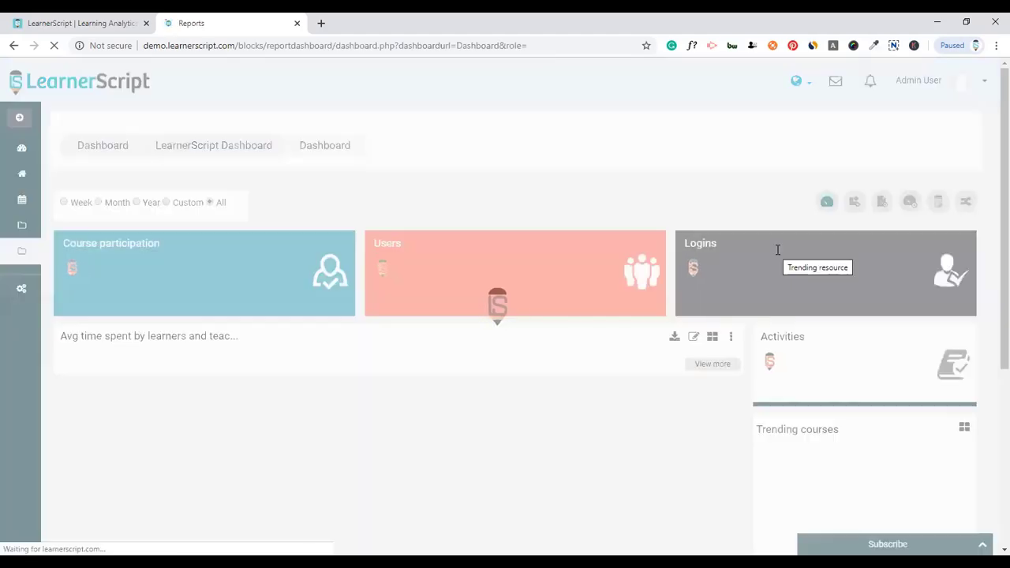
- Scroll over the main Dashboard, then log out of the admin account
scroll(777, 250, down, 20)
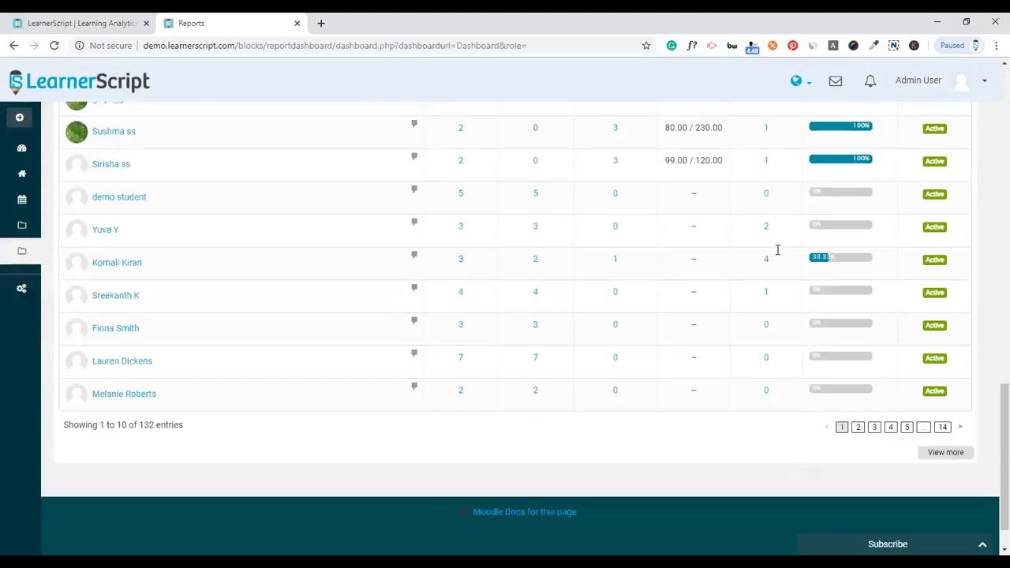
scroll(777, 250, up, 20)
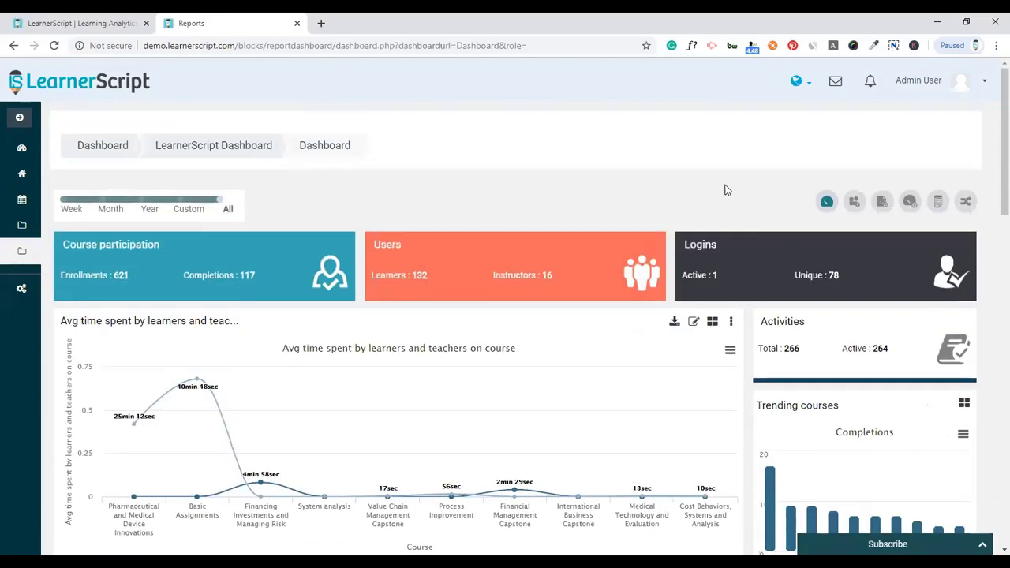
click(962, 80)
click(931, 235)
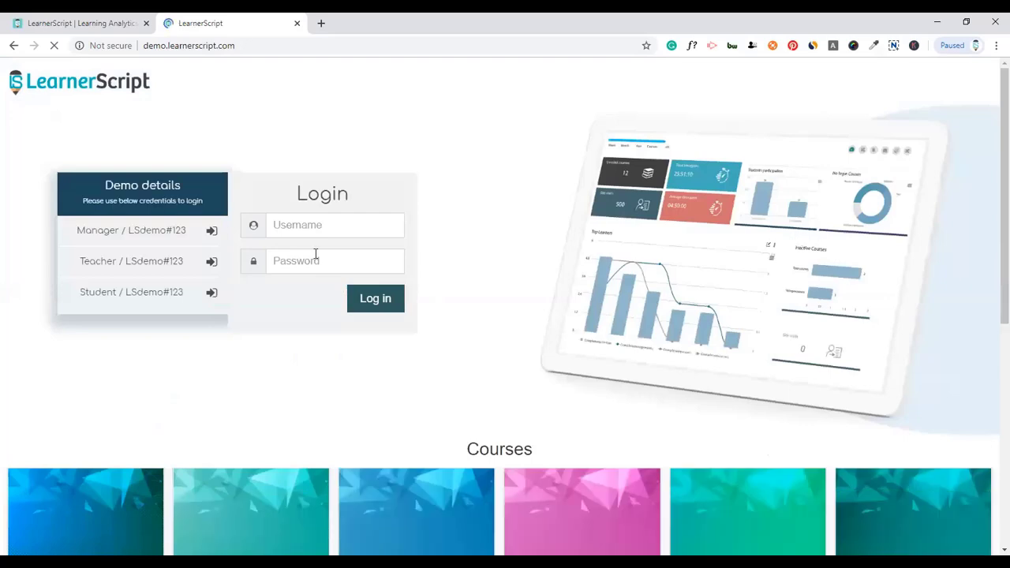
- Sign in with the Teacher demo account from the login page
click(210, 262)
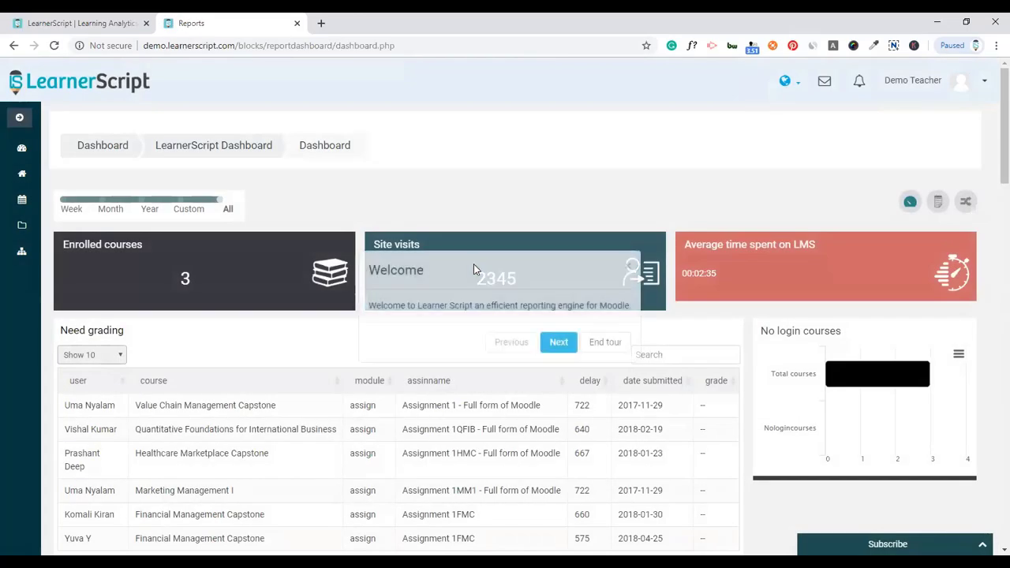
- End the welcome tour and point out the Enrolled courses (3) and Site visits (2345) counts
click(604, 344)
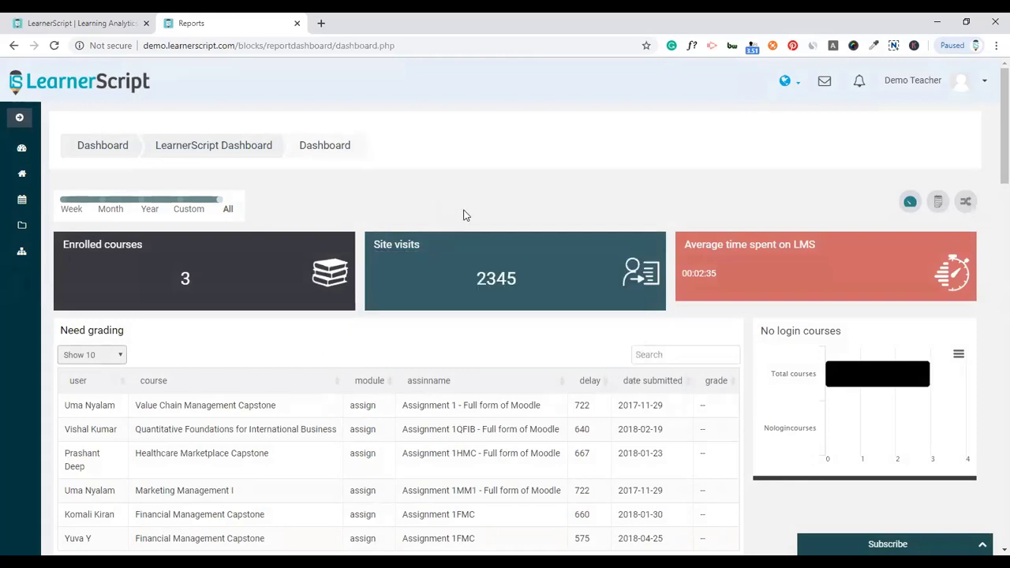
double_click(184, 280)
double_click(503, 279)
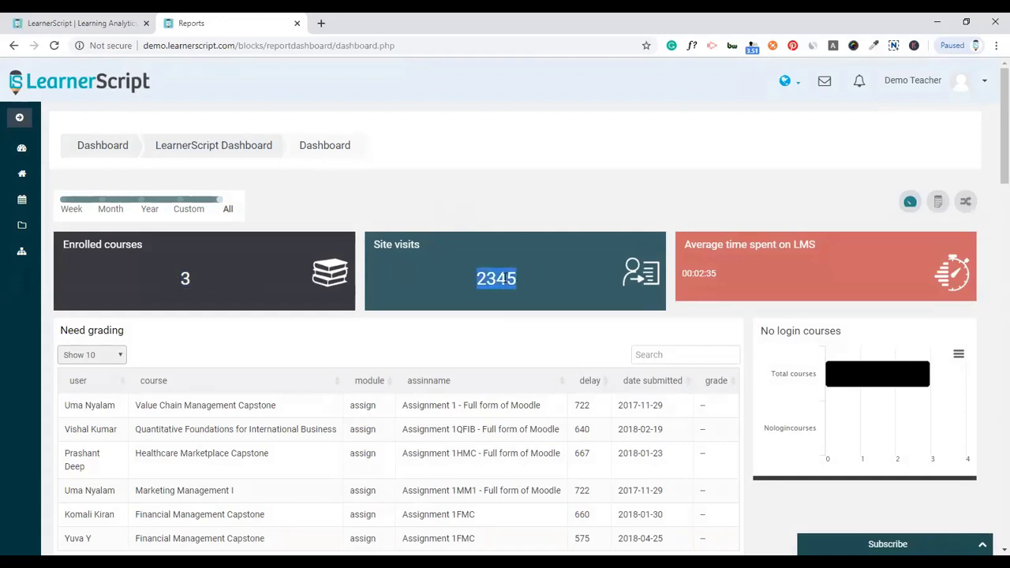
click(571, 227)
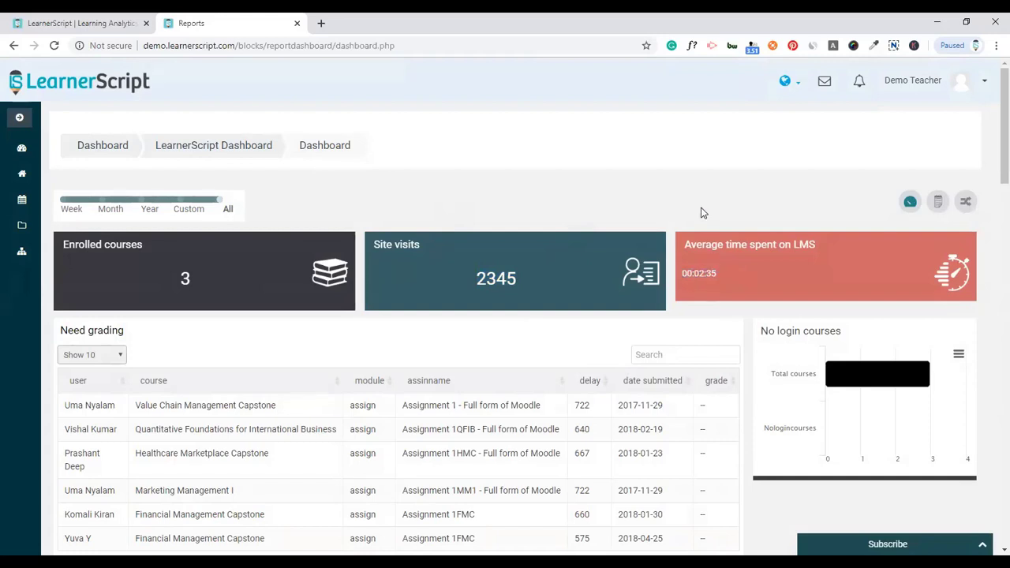
- Scroll through the Need grading and Quiz summary tables, noting the 2017-11-29 submission date
scroll(702, 212, down, 2)
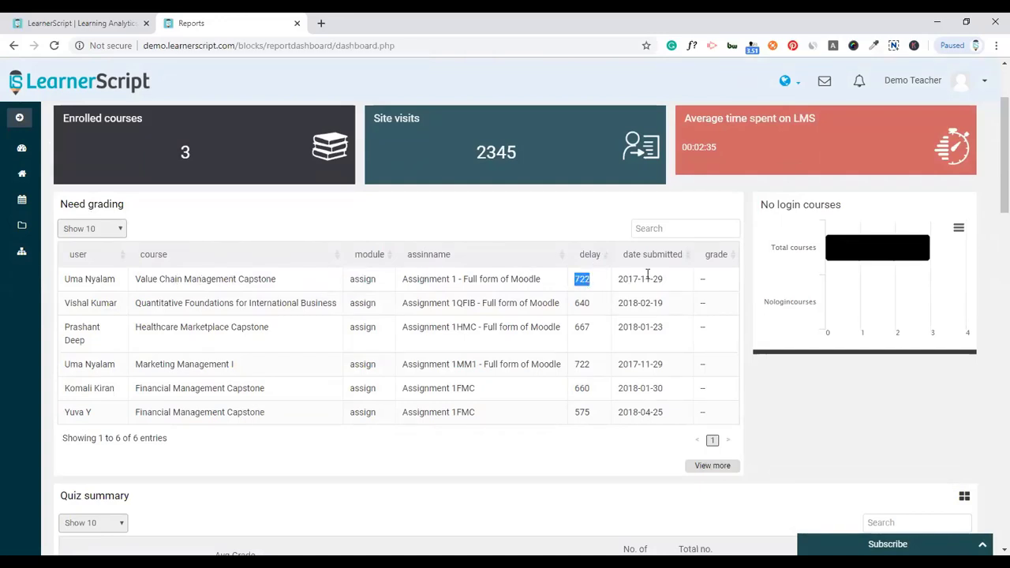
drag(666, 281, 618, 278)
click(641, 302)
scroll(552, 343, down, 3)
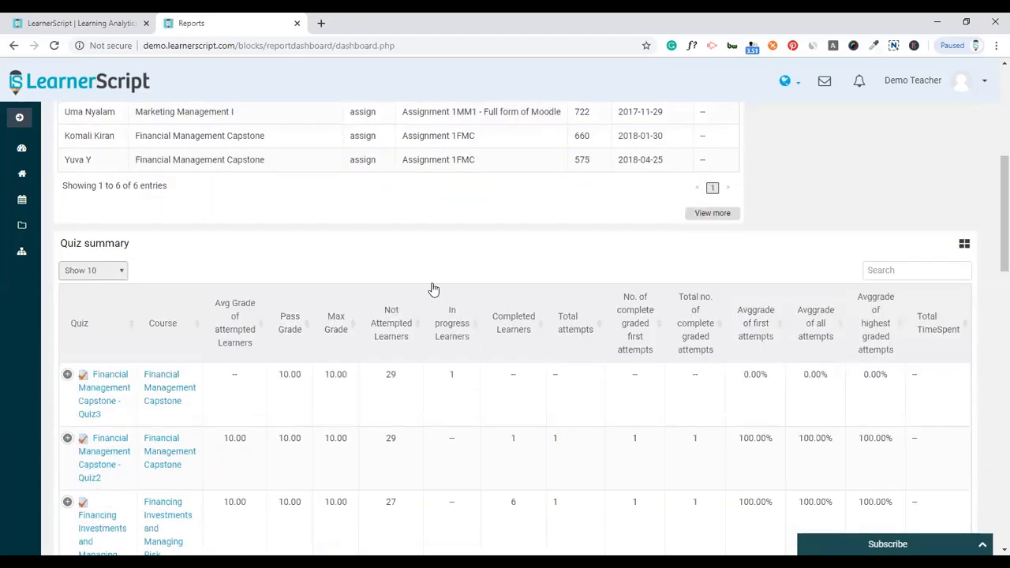
scroll(434, 290, up, 2)
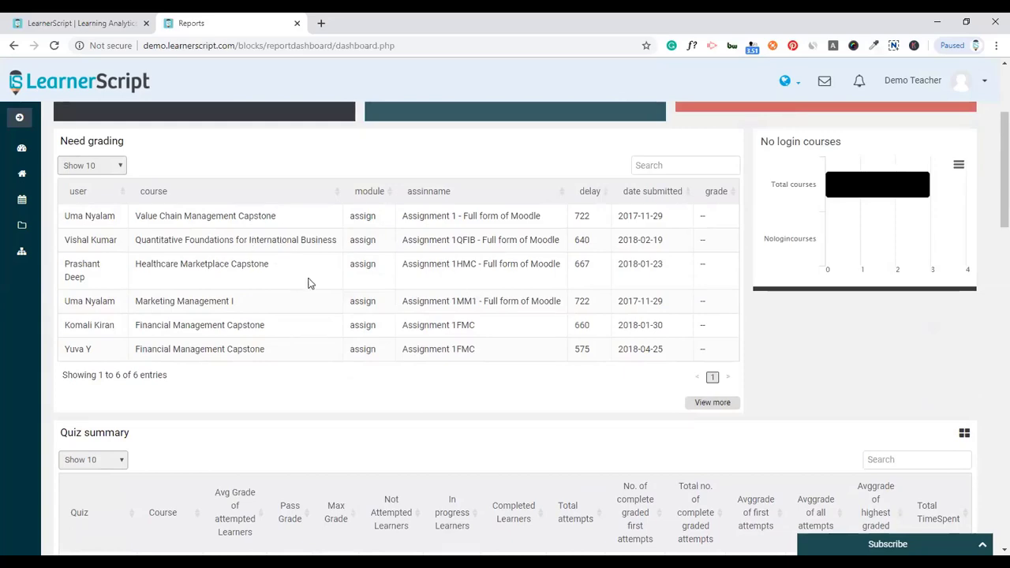
scroll(340, 289, down, 4)
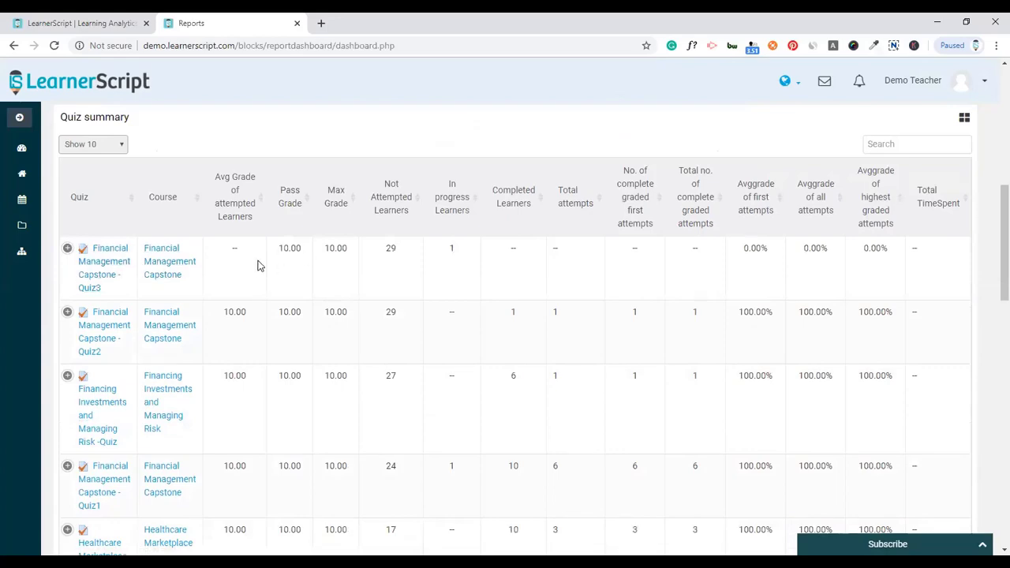
scroll(259, 264, up, 3)
scroll(258, 264, down, 5)
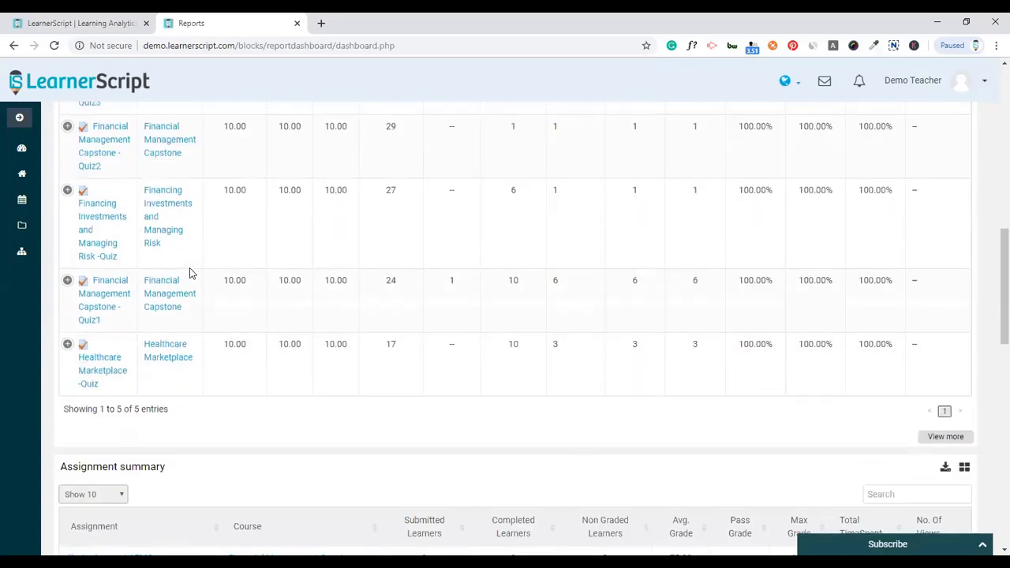
scroll(189, 273, up, 3)
scroll(416, 273, up, 1)
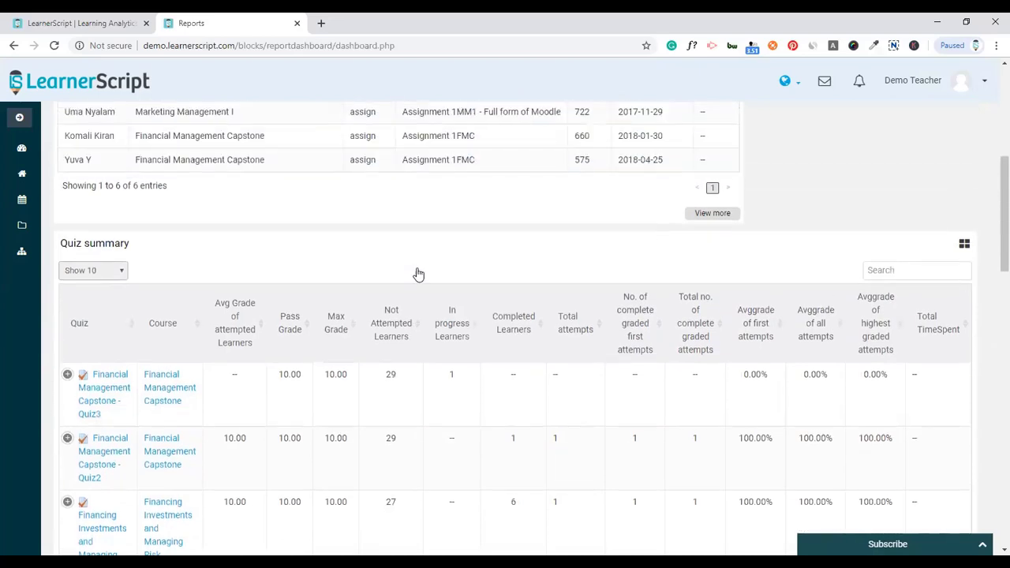
scroll(485, 261, down, 2)
scroll(737, 252, up, 1)
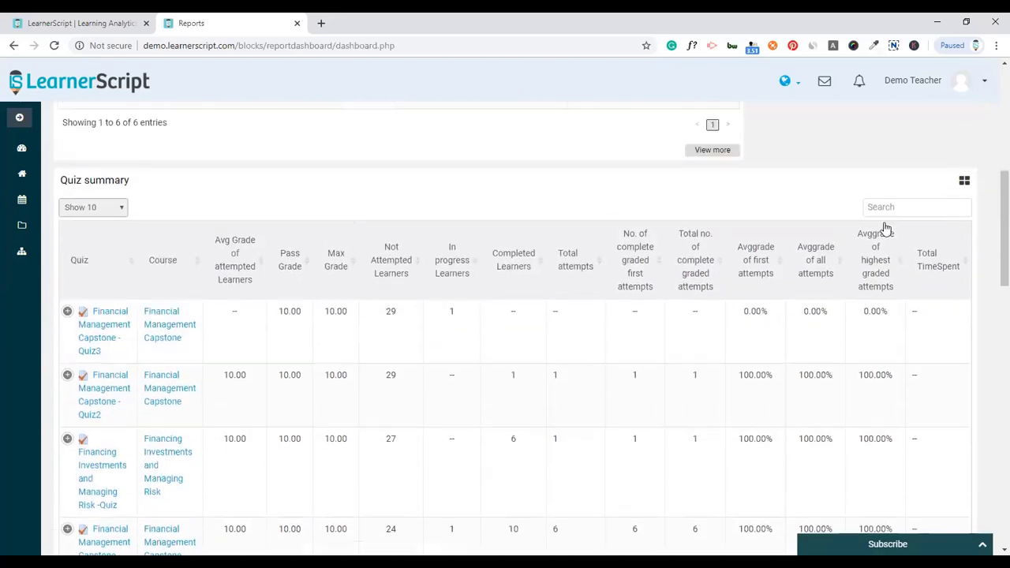
- Chart Quiz summary by Average grade, then Grade, and finally switch it to Report table
click(964, 180)
click(899, 214)
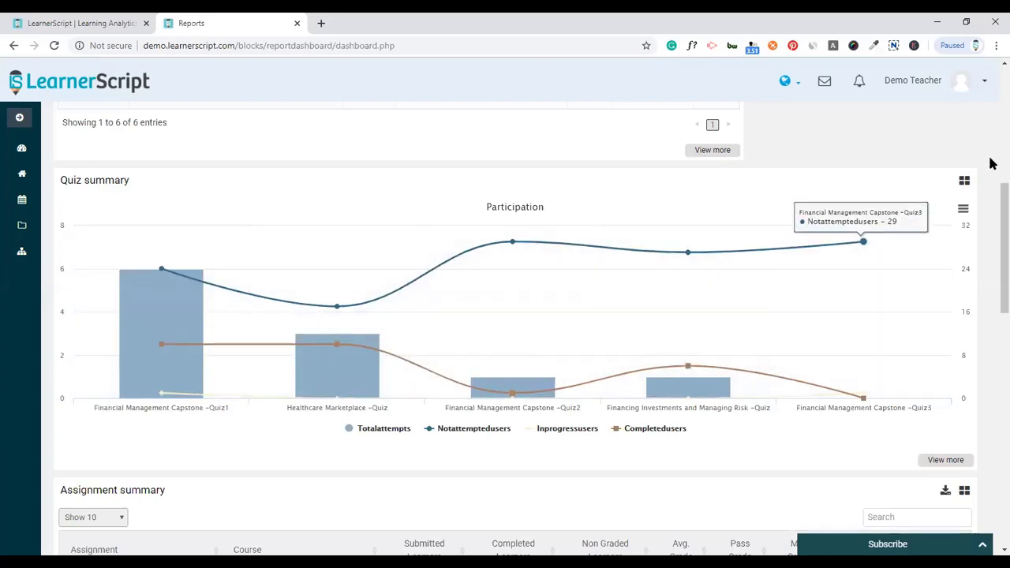
click(962, 209)
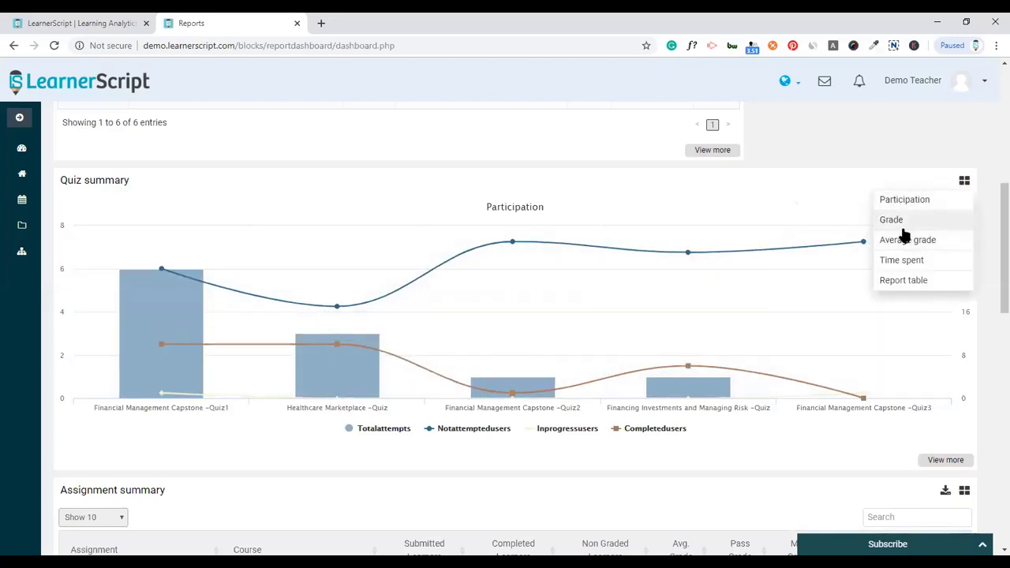
click(907, 241)
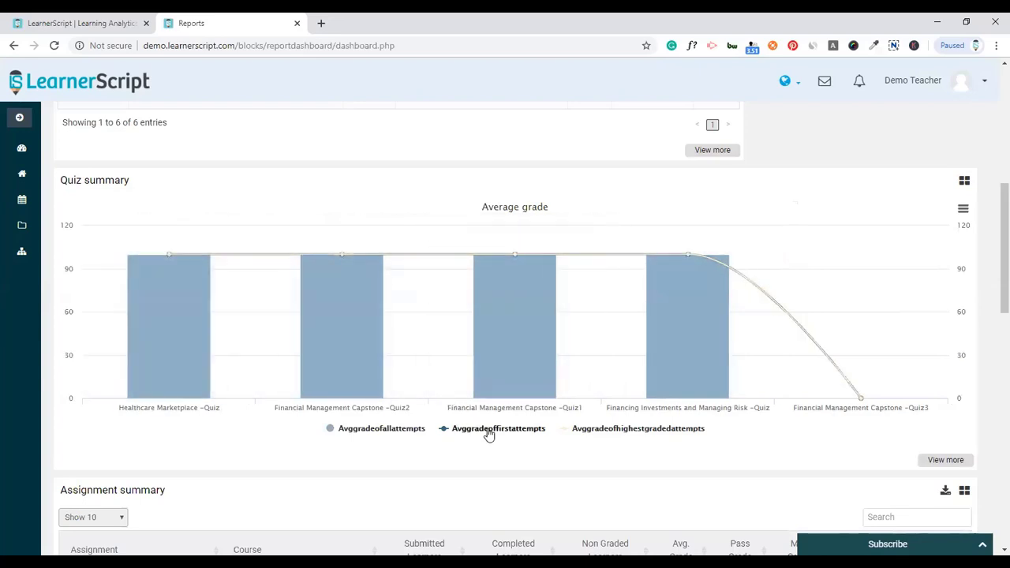
click(964, 180)
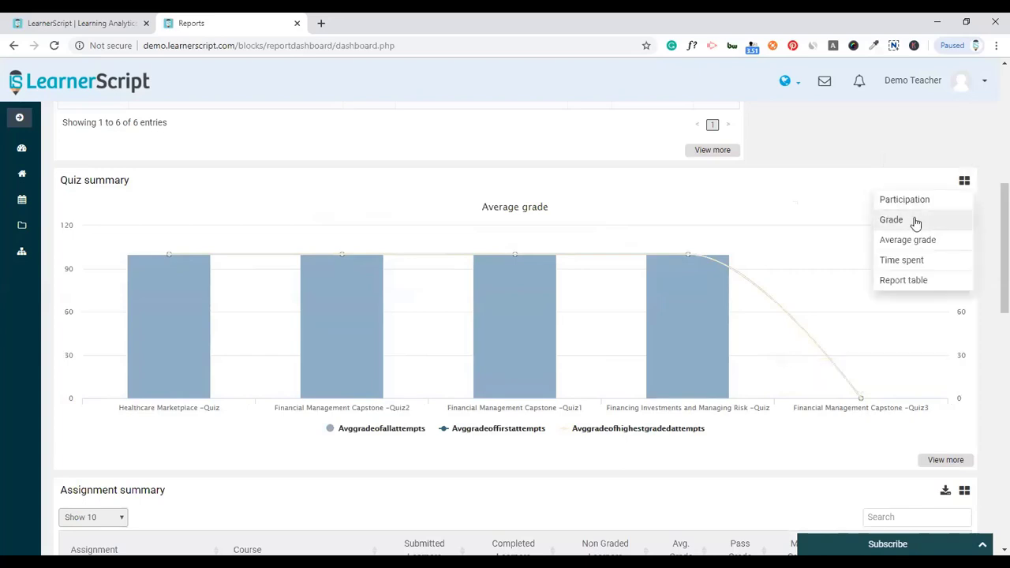
click(914, 222)
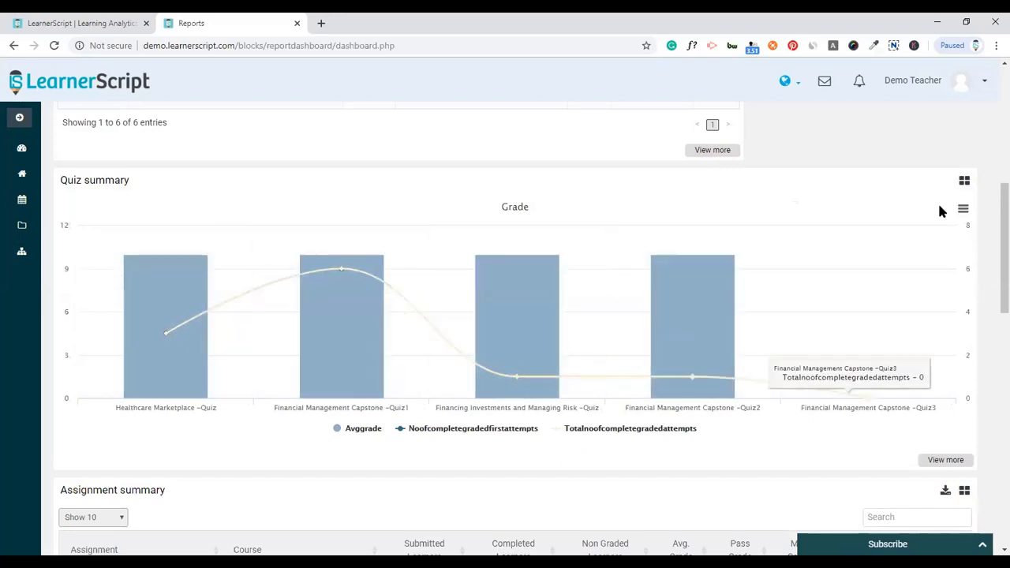
click(964, 181)
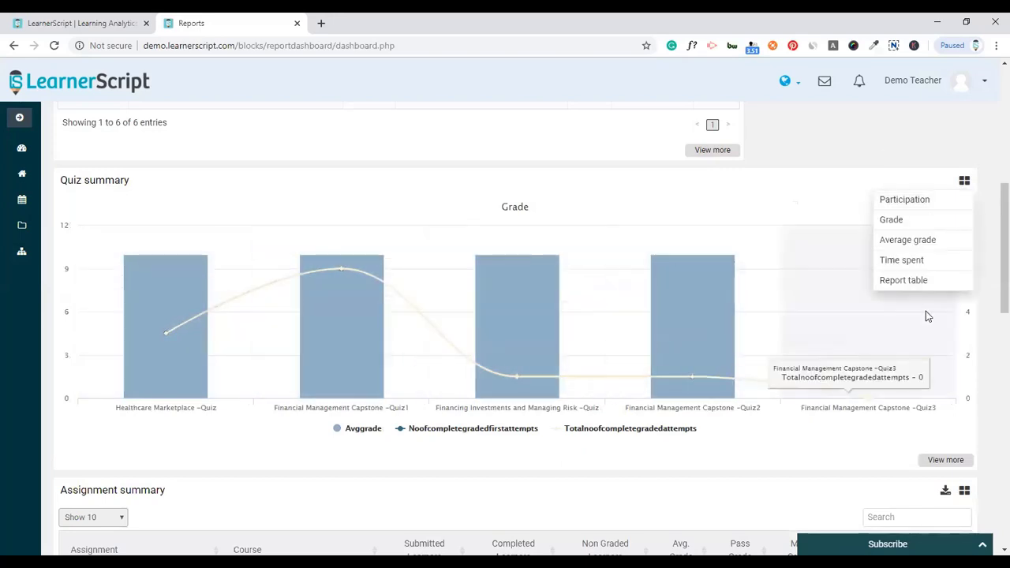
click(899, 278)
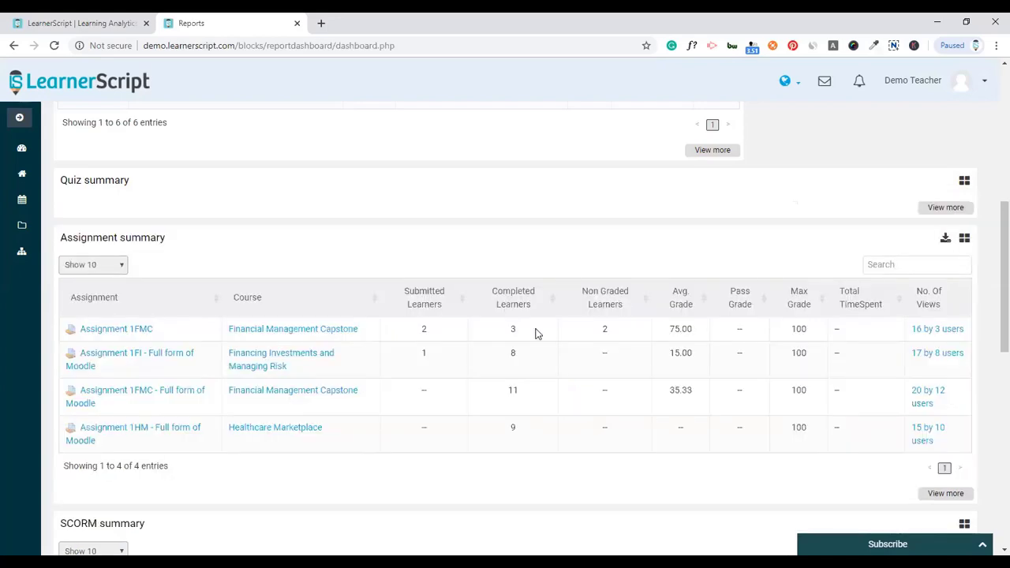
- Scroll down through the dashboard reports to Resources participation and back to the top
scroll(535, 334, down, 5)
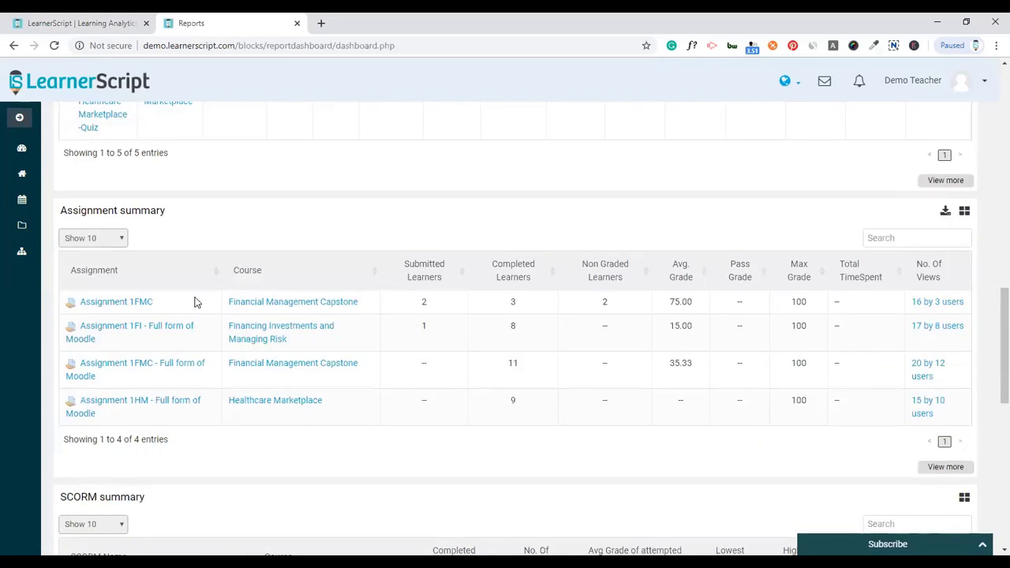
scroll(210, 293, down, 7)
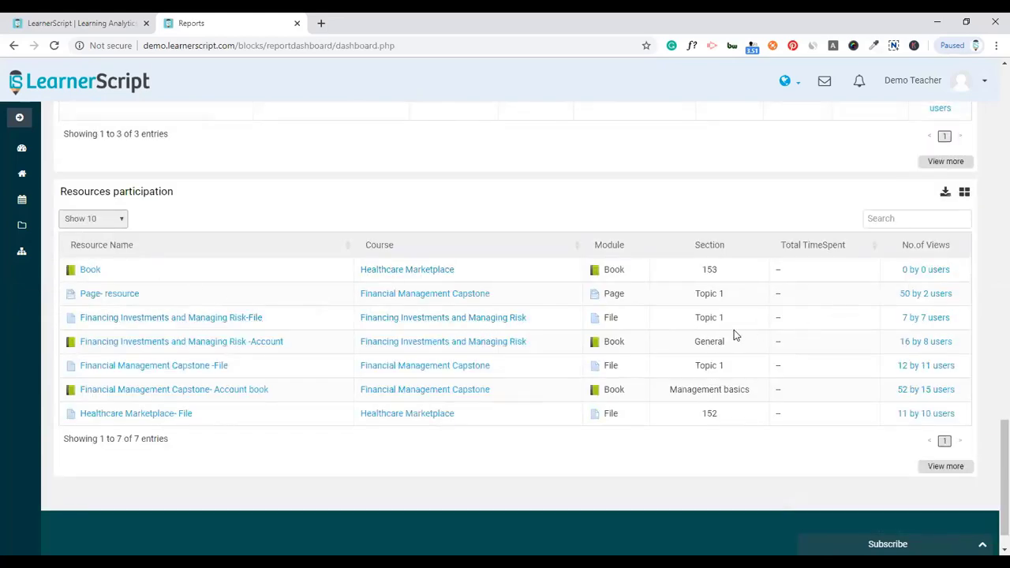
scroll(758, 364, up, 20)
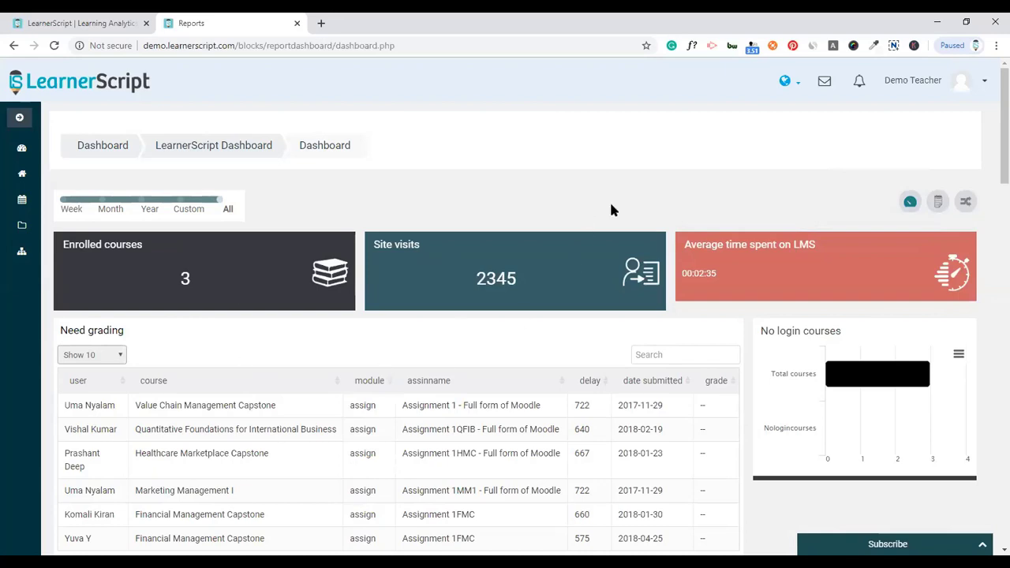
- Log out of the teacher account and sign in with the demo student login
click(960, 80)
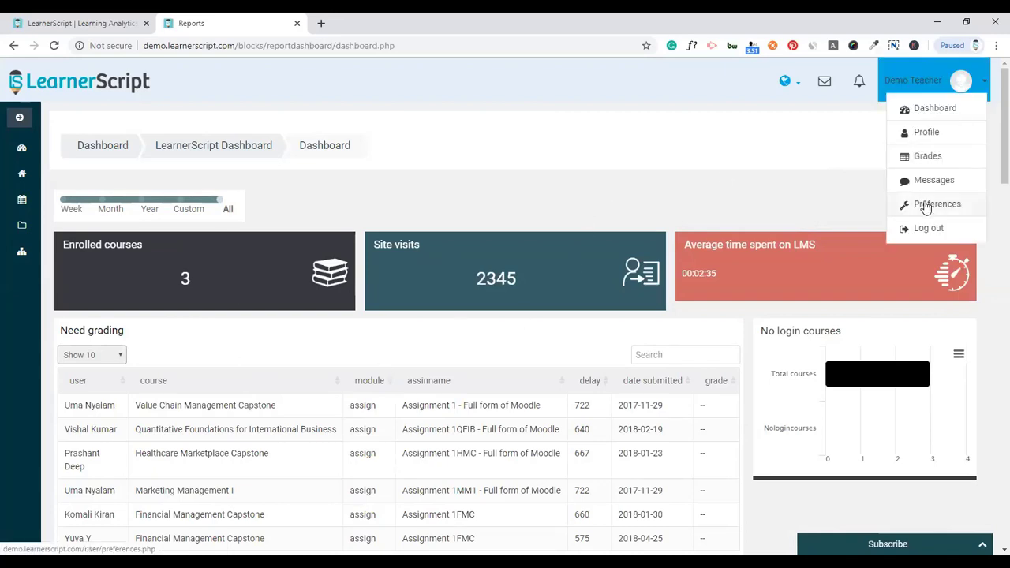
click(923, 229)
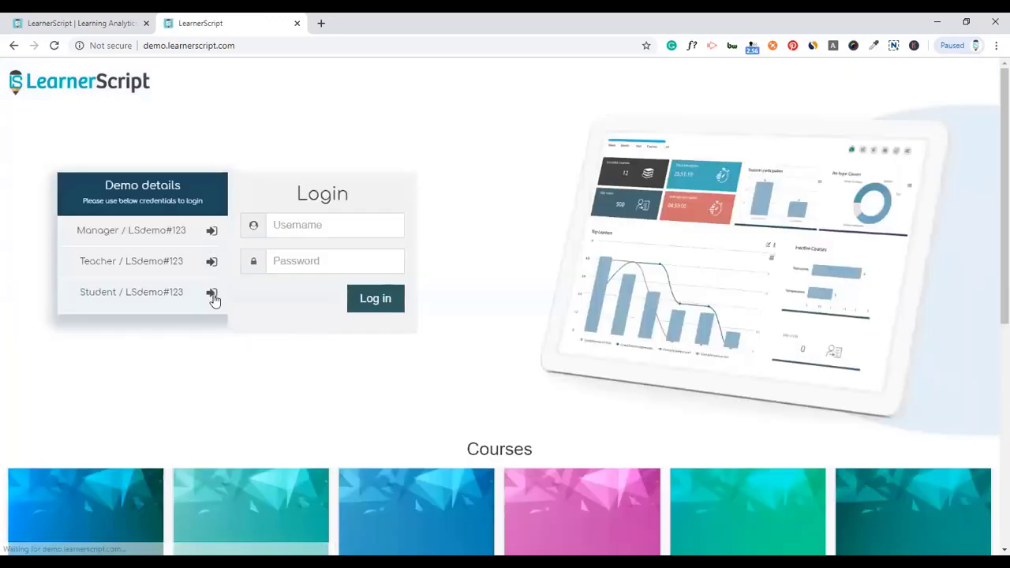
click(212, 295)
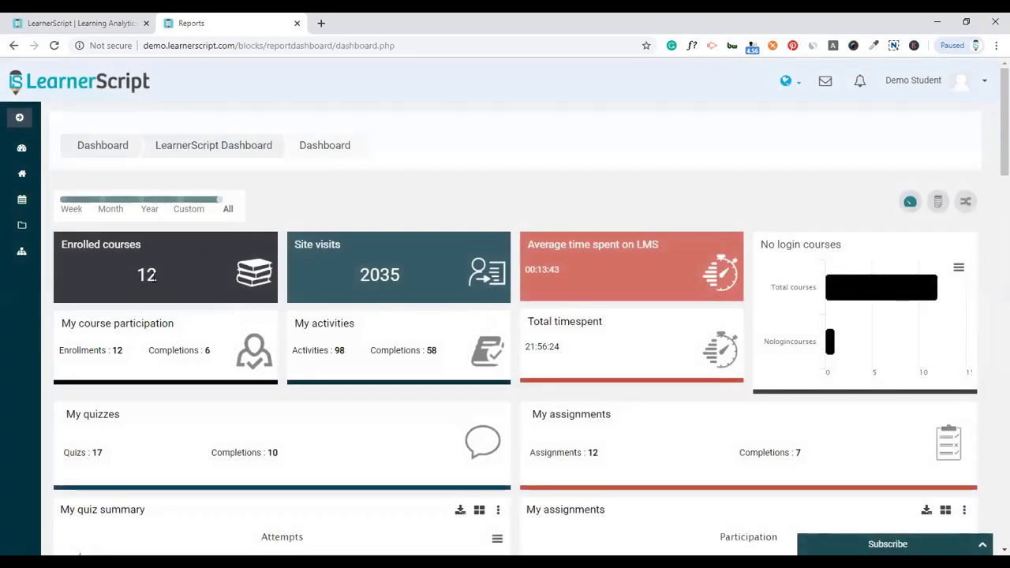
- Review the student dashboard's figures: 12 enrolled courses, 2035 site visits and 17 quizzes
double_click(150, 276)
click(383, 274)
double_click(383, 273)
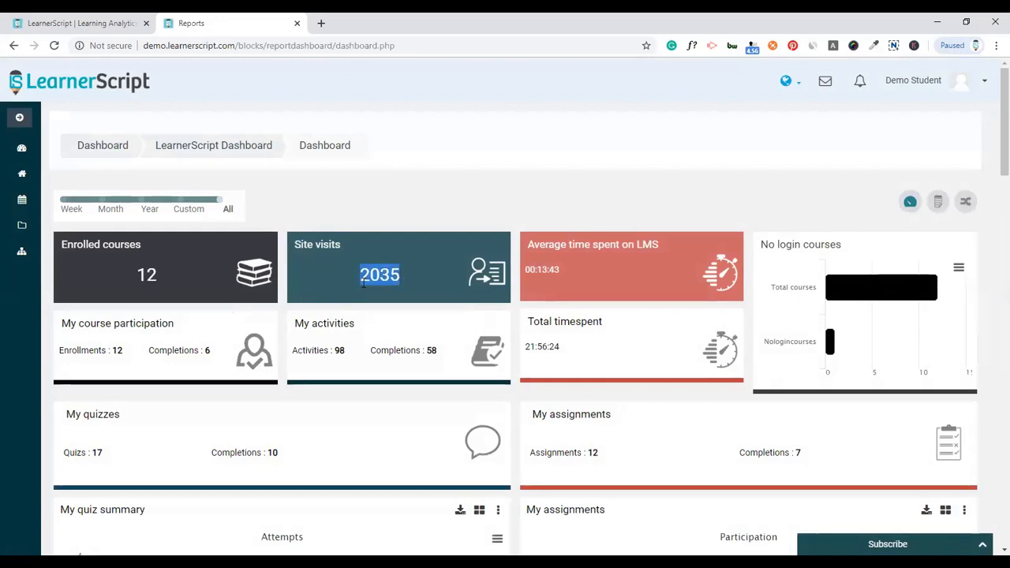
click(552, 269)
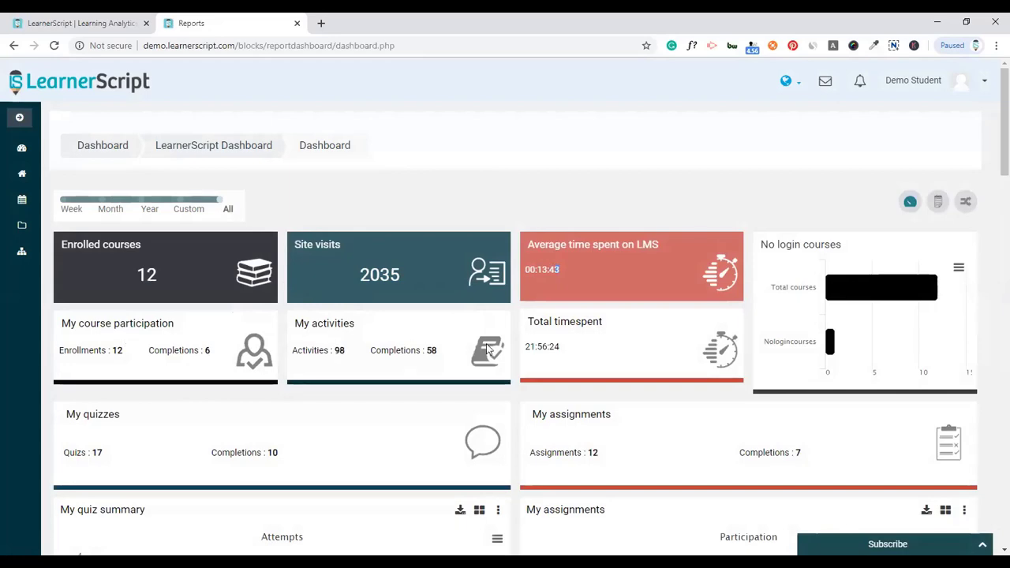
scroll(676, 299, down, 1)
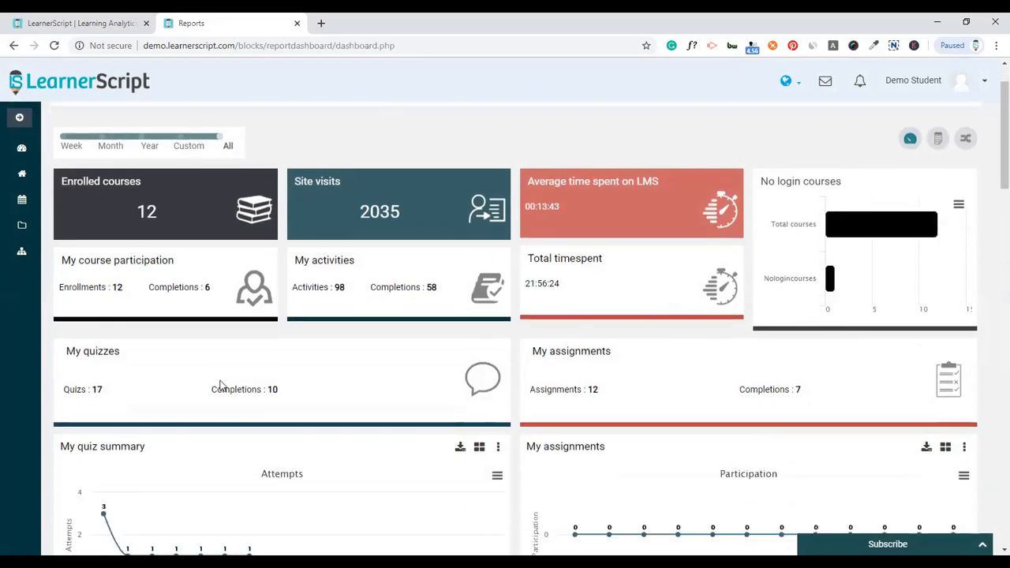
scroll(94, 263, down, 2)
double_click(97, 263)
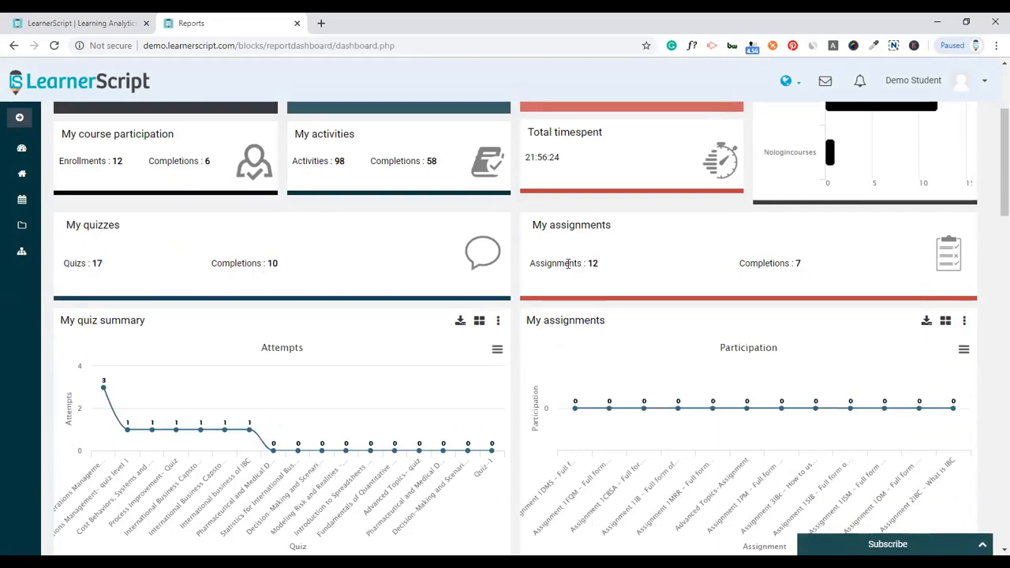
scroll(474, 252, down, 2)
- Show My quiz summary as a report table and expand, then collapse, the first quiz row
click(479, 195)
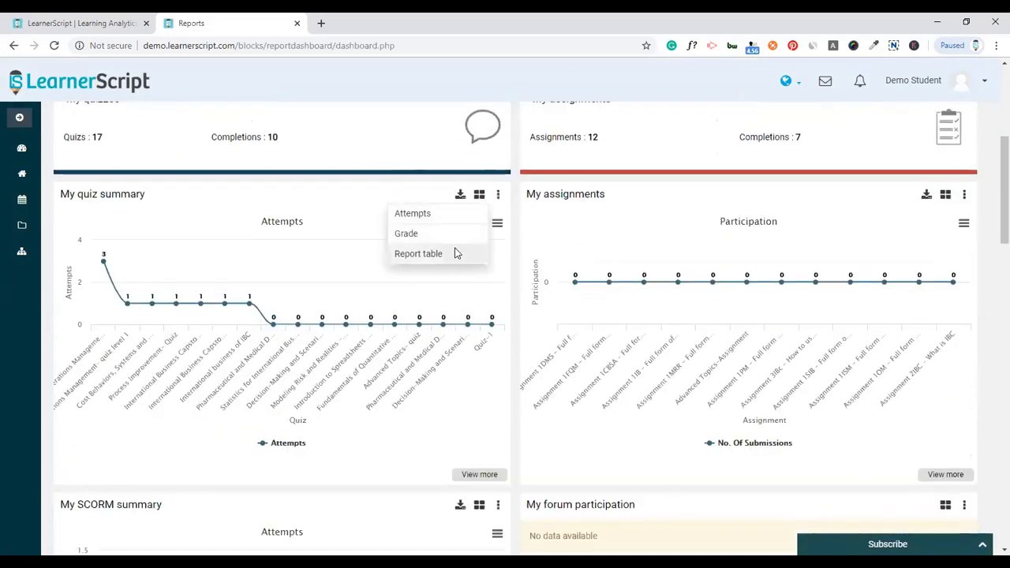
click(455, 253)
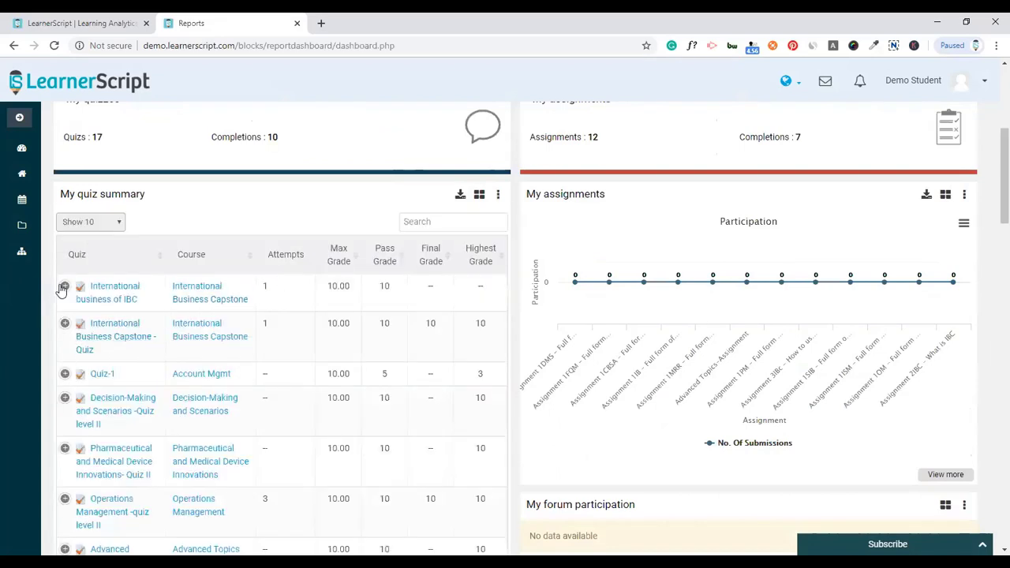
click(65, 287)
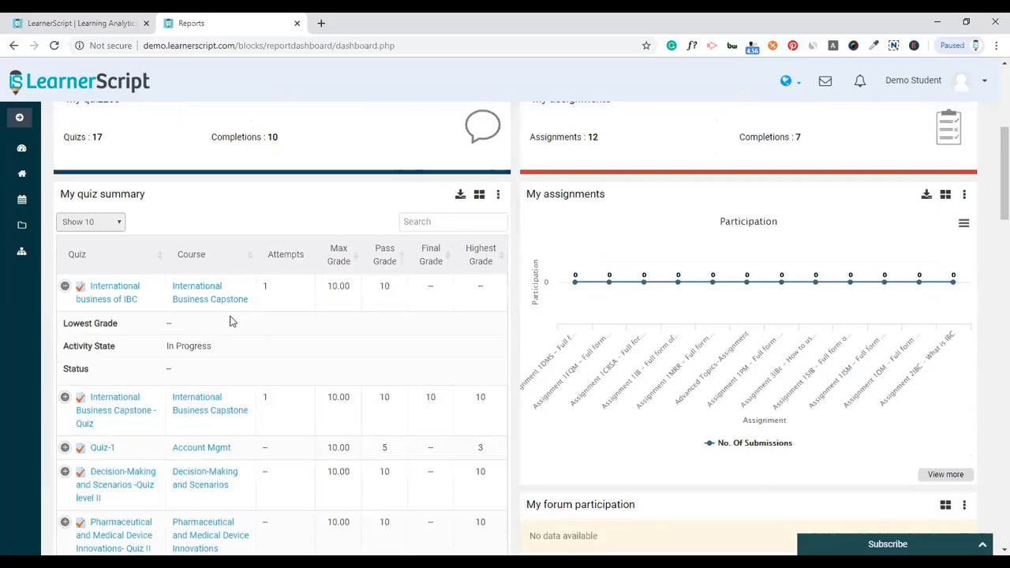
click(64, 287)
scroll(200, 361, down, 3)
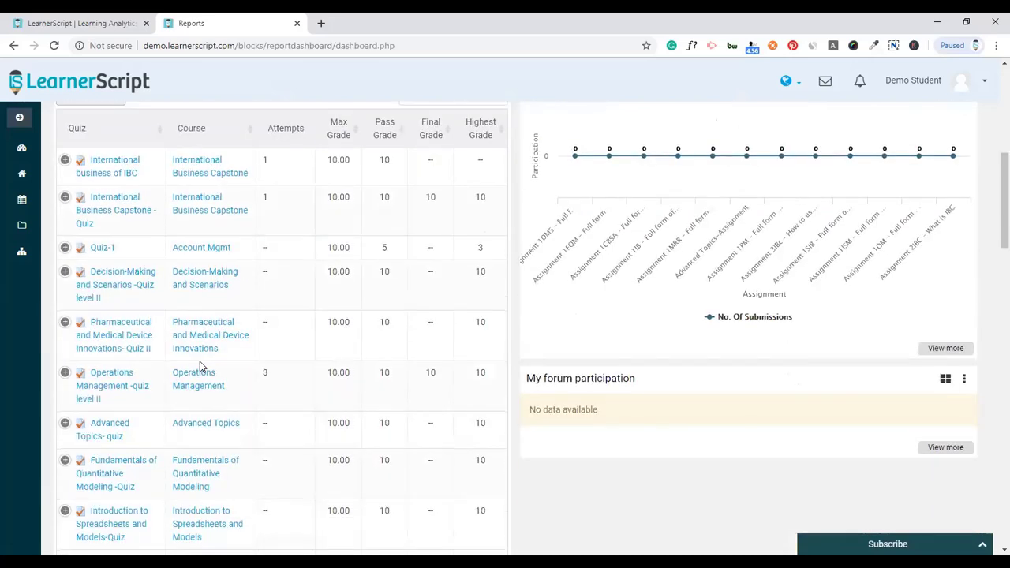
scroll(200, 362, up, 3)
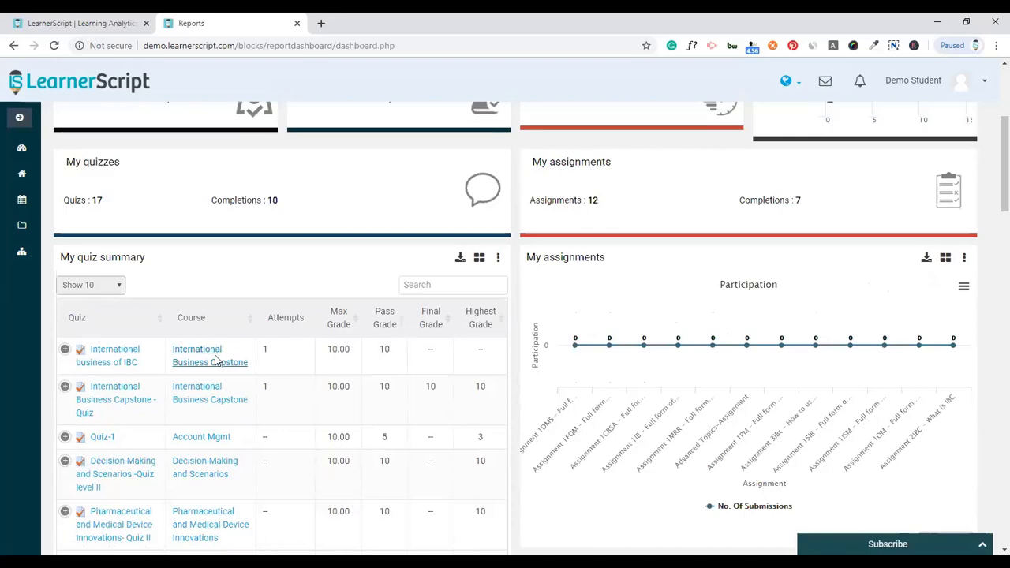
- Switch My assignments to a report table and scroll through its entries
click(946, 259)
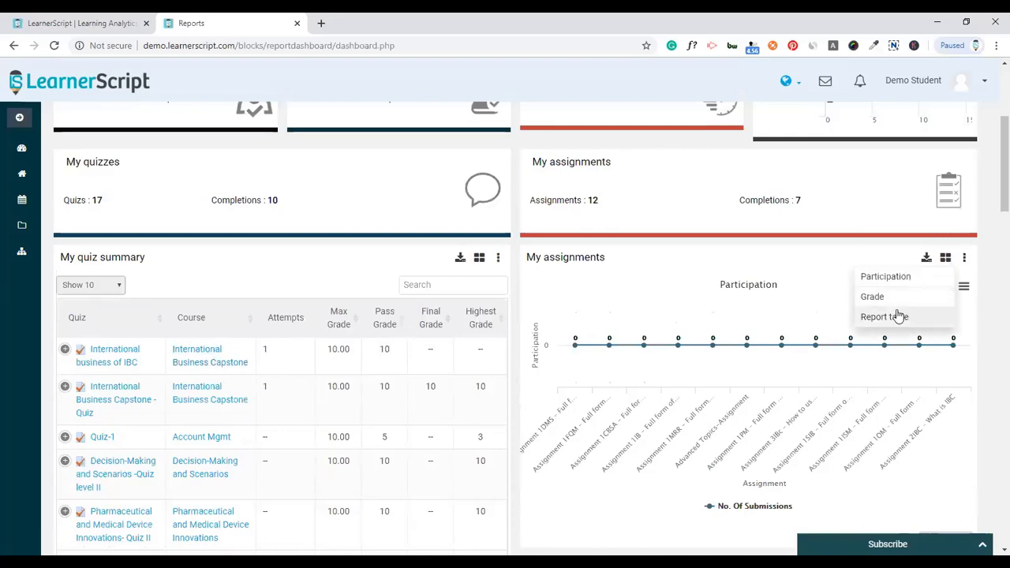
click(884, 317)
scroll(775, 330, down, 3)
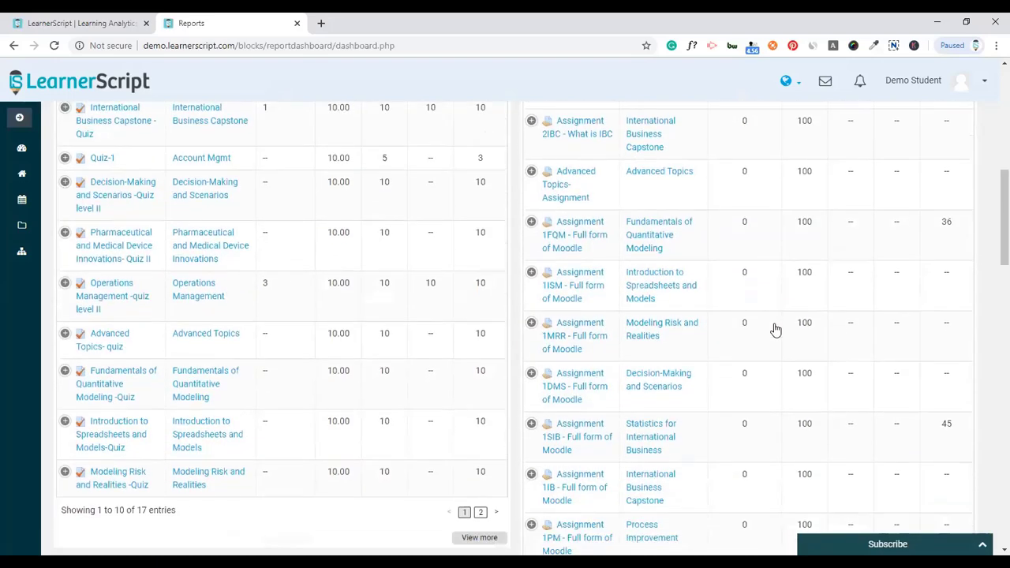
scroll(776, 330, down, 5)
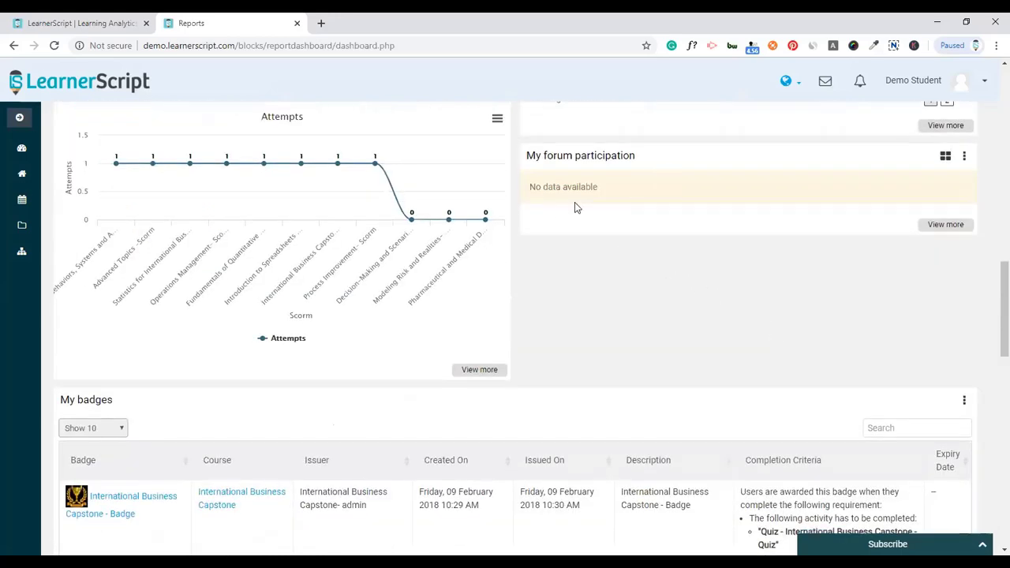
scroll(604, 226, up, 1)
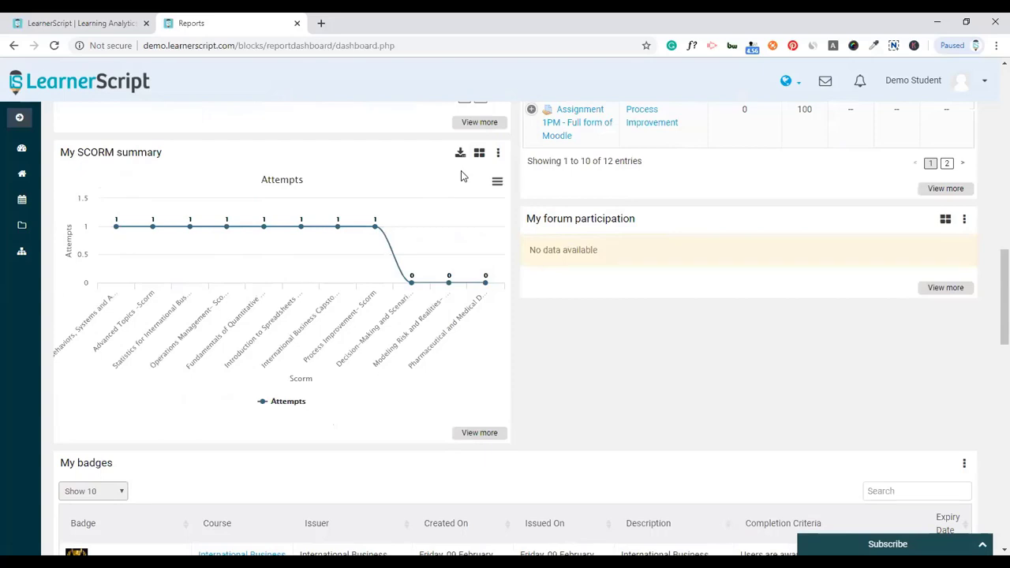
- Show My SCORM summary as a report table, expand Advanced Topics, and scroll through My badges
click(479, 153)
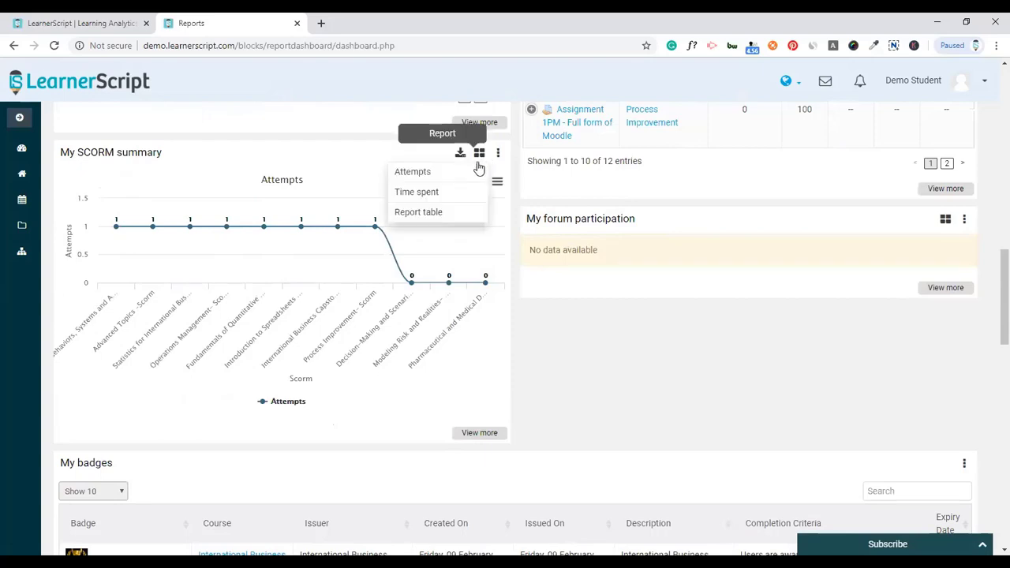
click(433, 219)
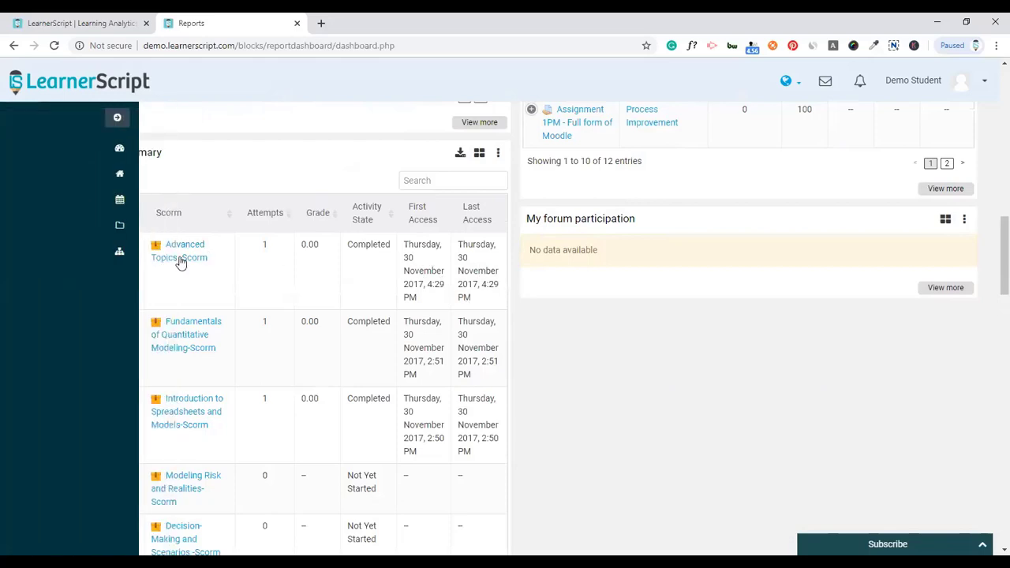
click(65, 246)
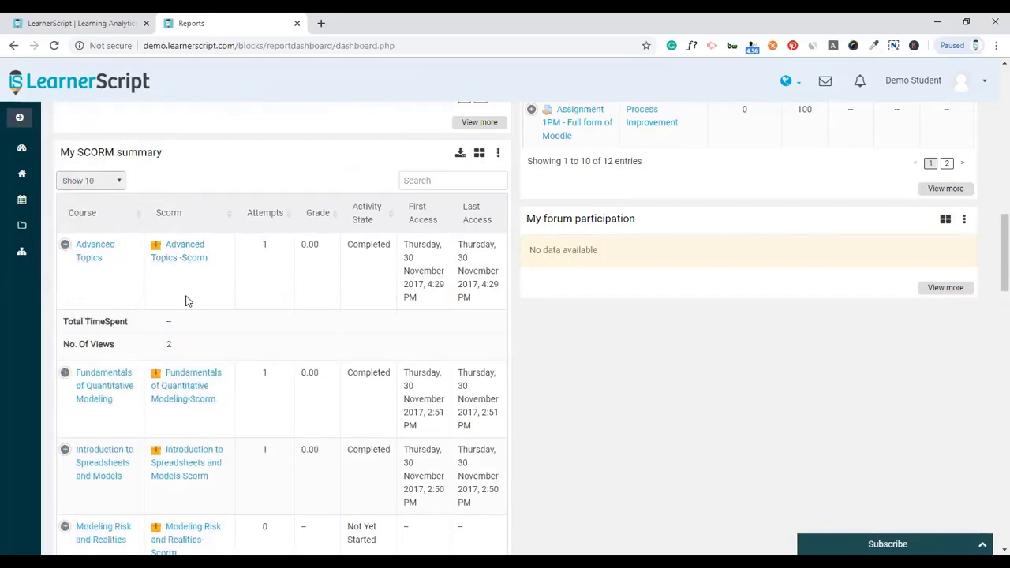
scroll(326, 314, down, 10)
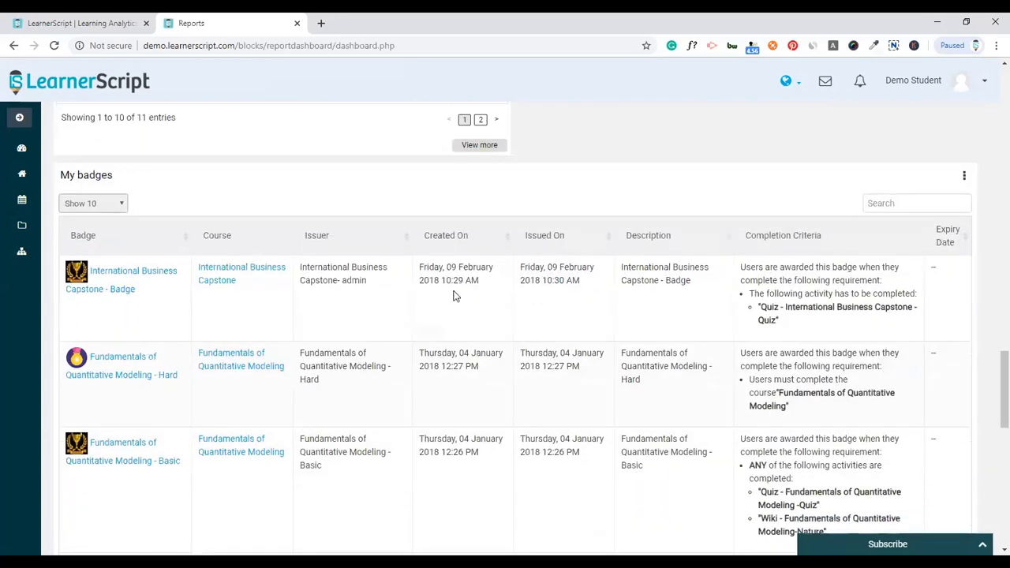
scroll(295, 287, down, 1)
scroll(497, 288, down, 2)
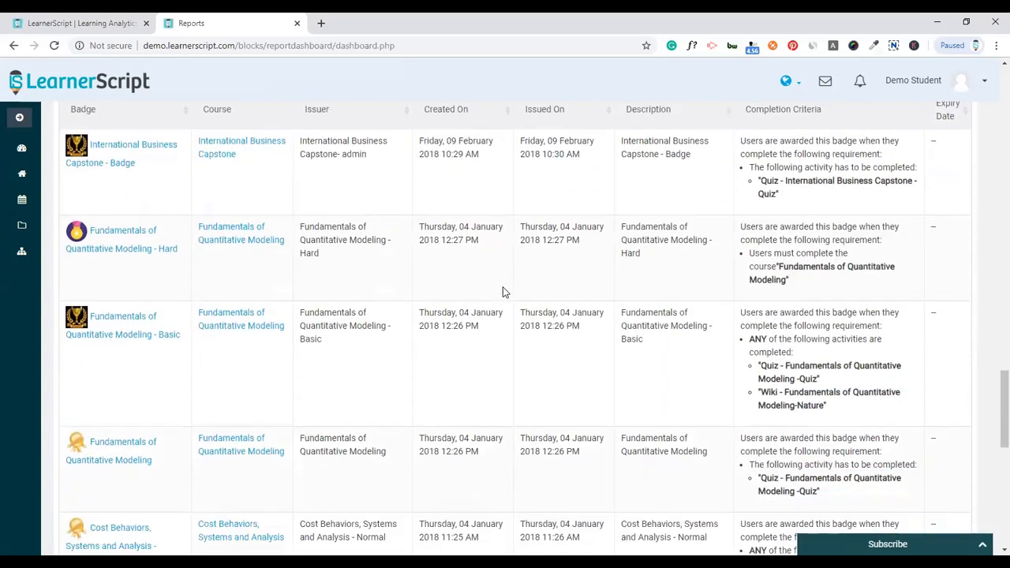
scroll(502, 292, down, 7)
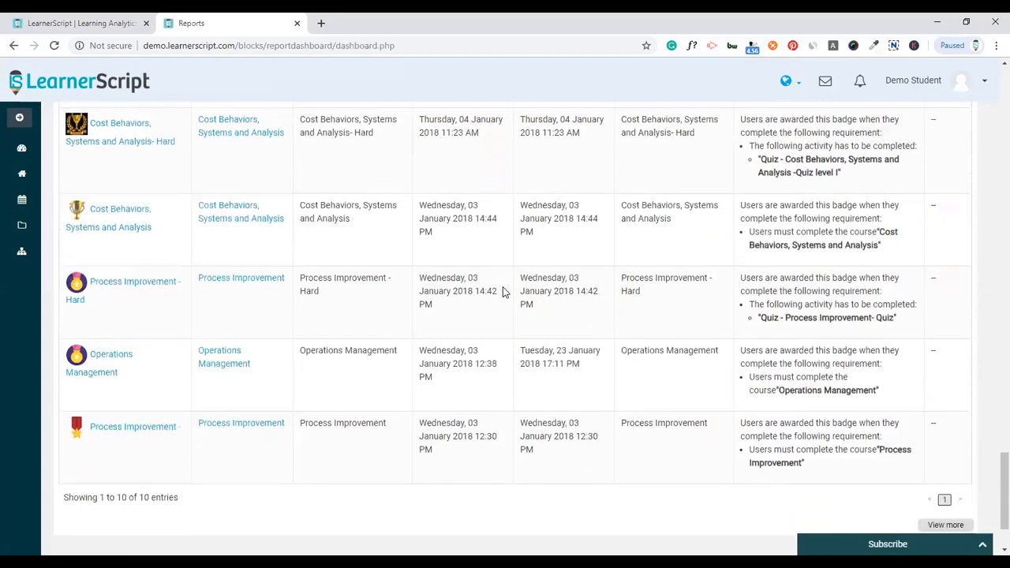
scroll(502, 289, up, 20)
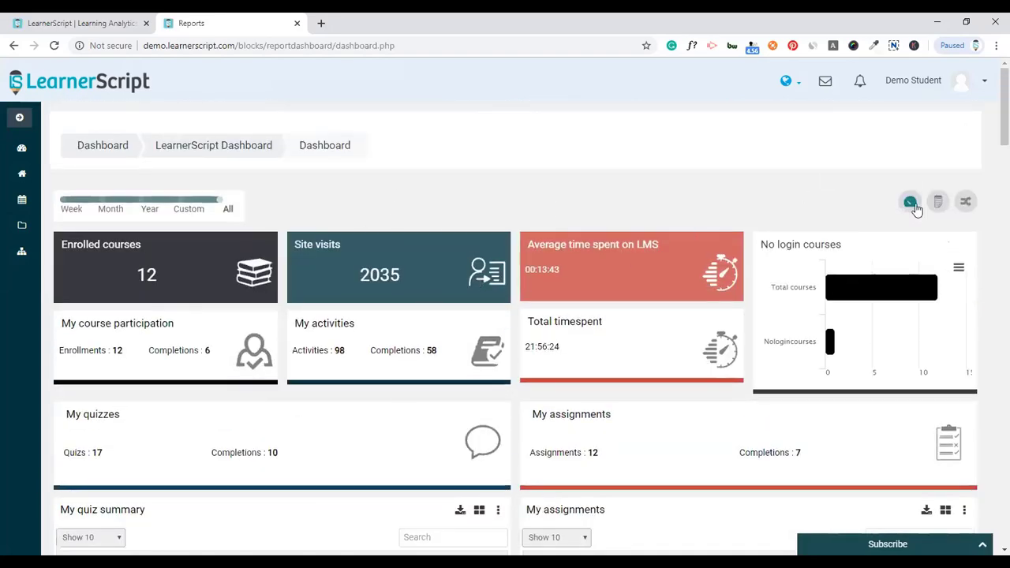
- Check the dashboard and role switching lists, then log out of the student account
click(910, 202)
click(758, 204)
click(939, 203)
click(769, 188)
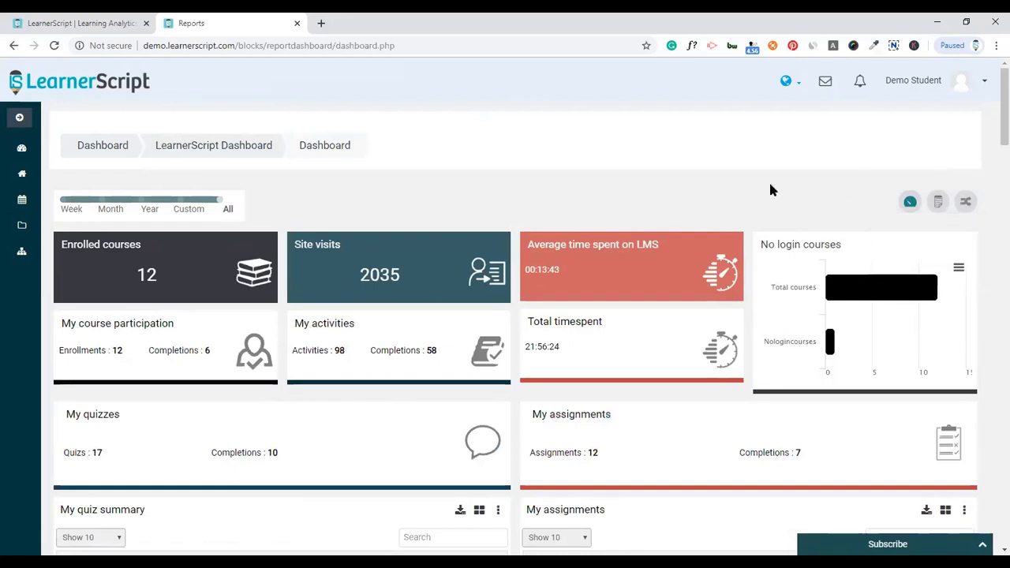
click(964, 82)
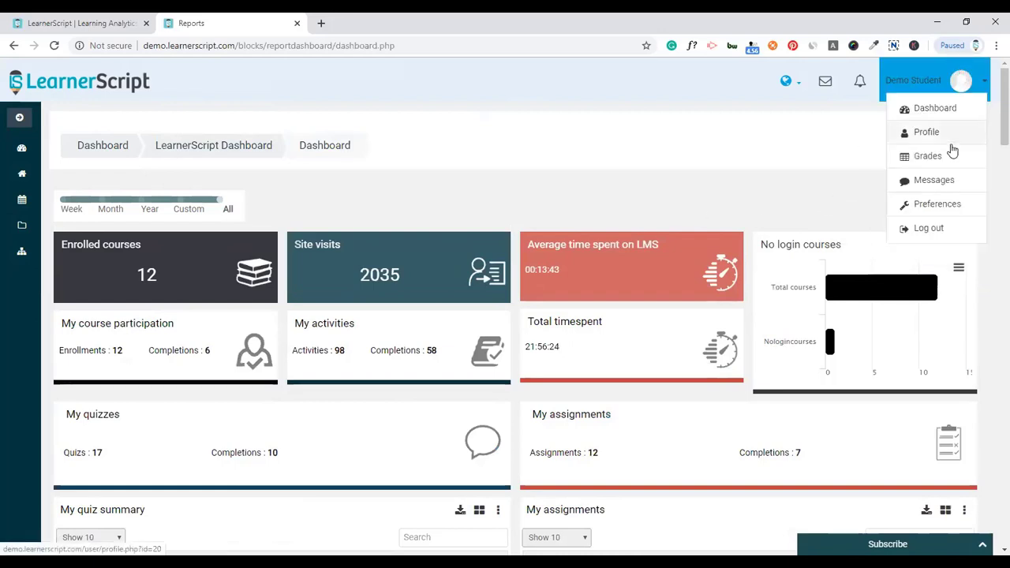
click(921, 227)
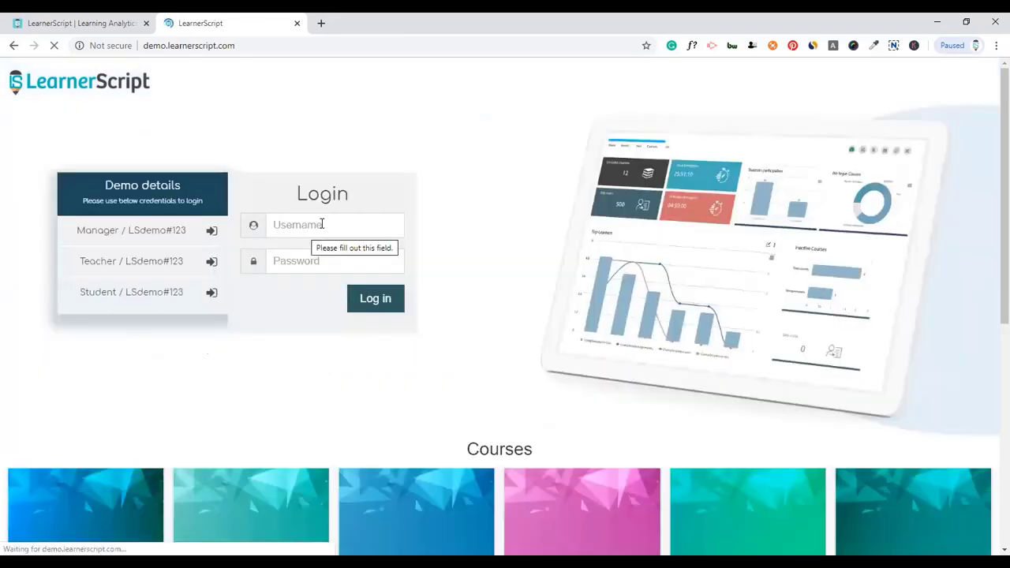
- Log in as 'admin' with the saved password and open the Learner Script reports dashboard
click(321, 224)
text(admin)
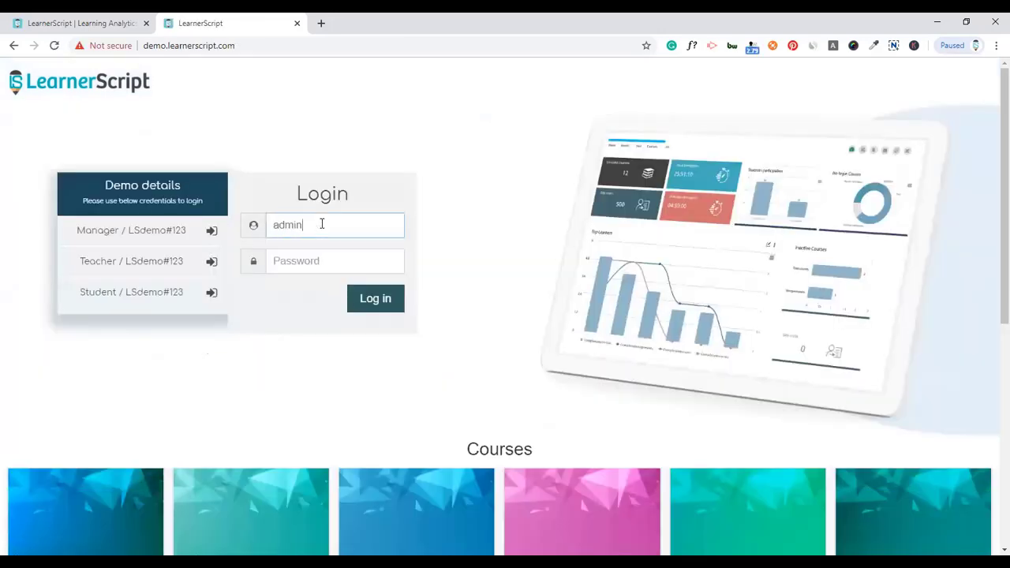
key(Tab)
key(ctrl+v)
key(Return)
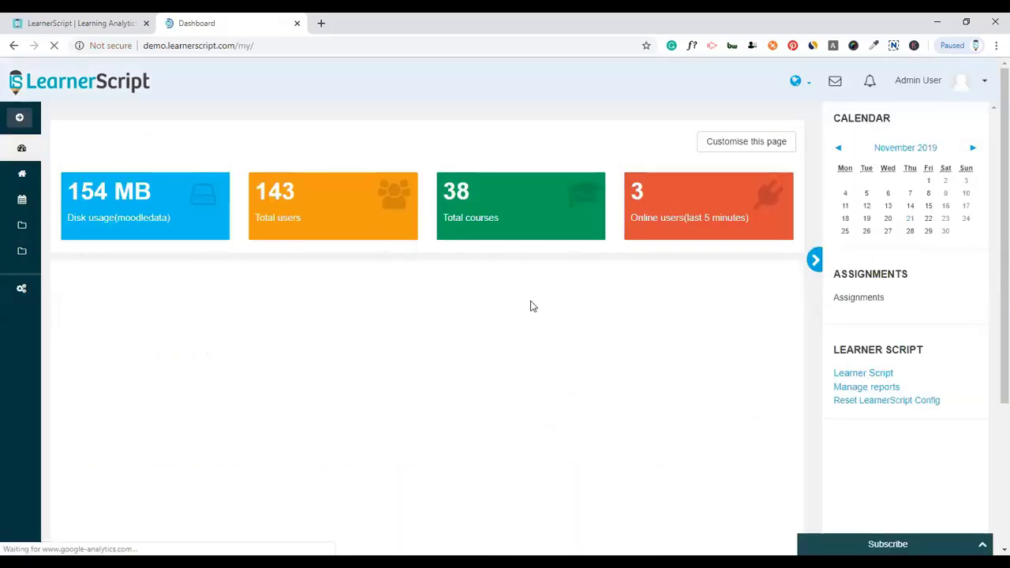
click(835, 374)
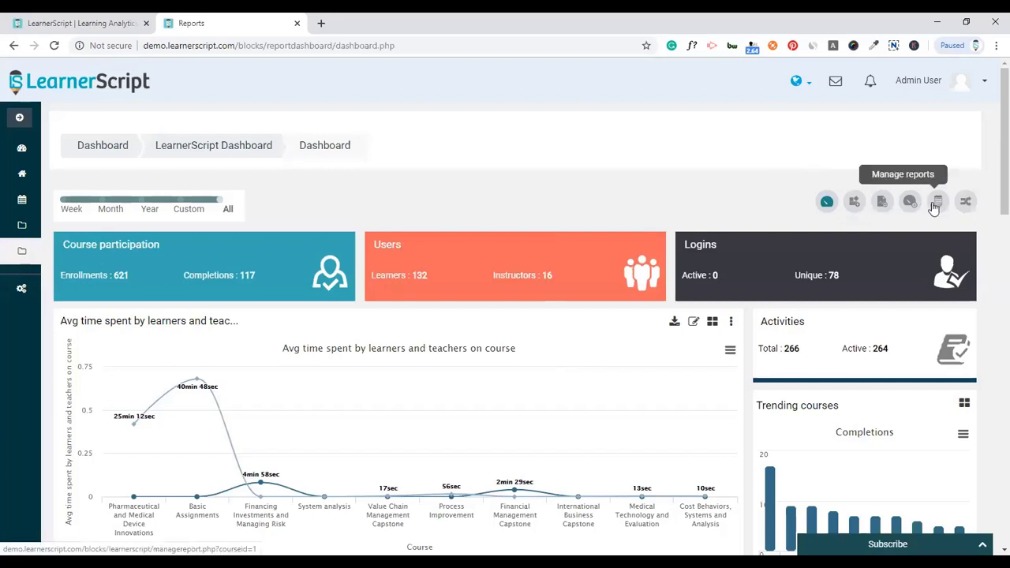
- Add a report named 'Course report - Test' with Type of report Courses, and continue
click(881, 204)
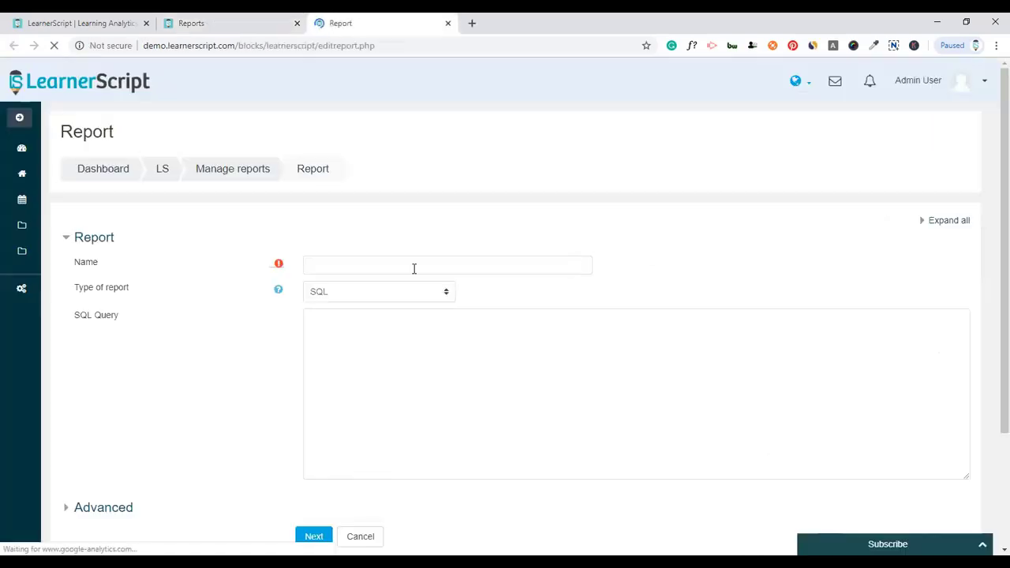
click(414, 269)
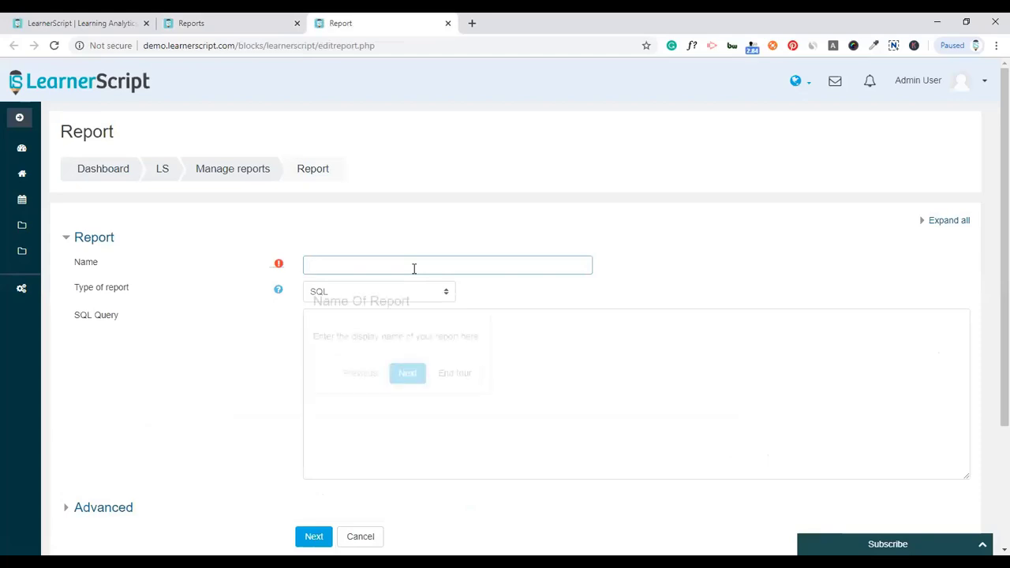
click(454, 372)
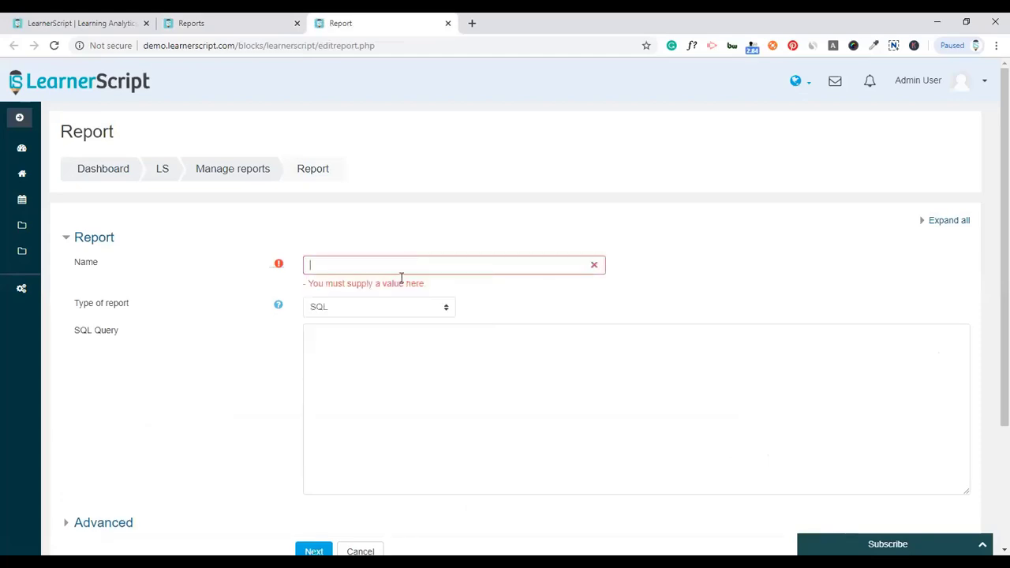
text(Course report - Test)
click(382, 310)
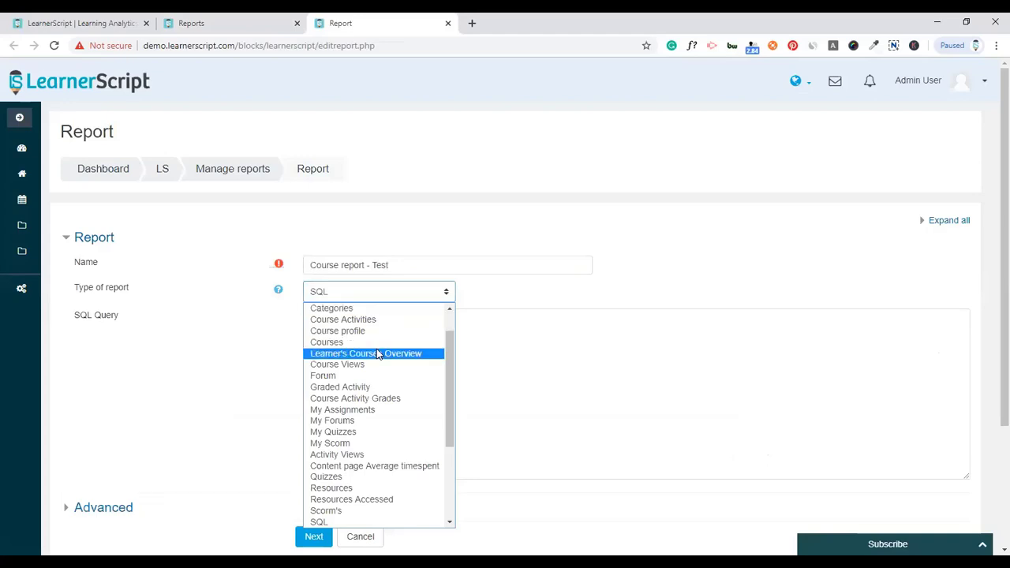
scroll(377, 359, down, 4)
scroll(377, 359, up, 5)
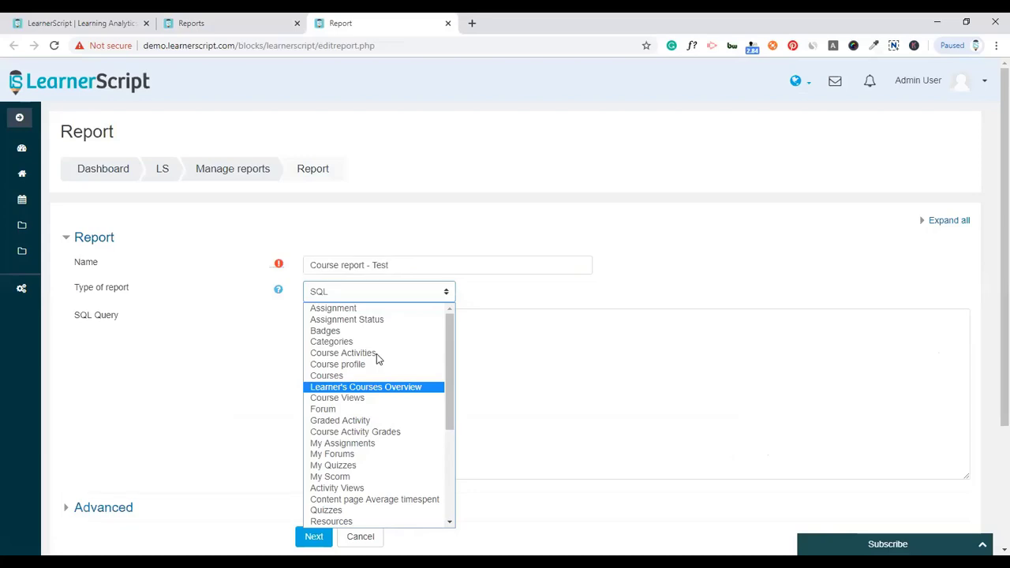
click(371, 375)
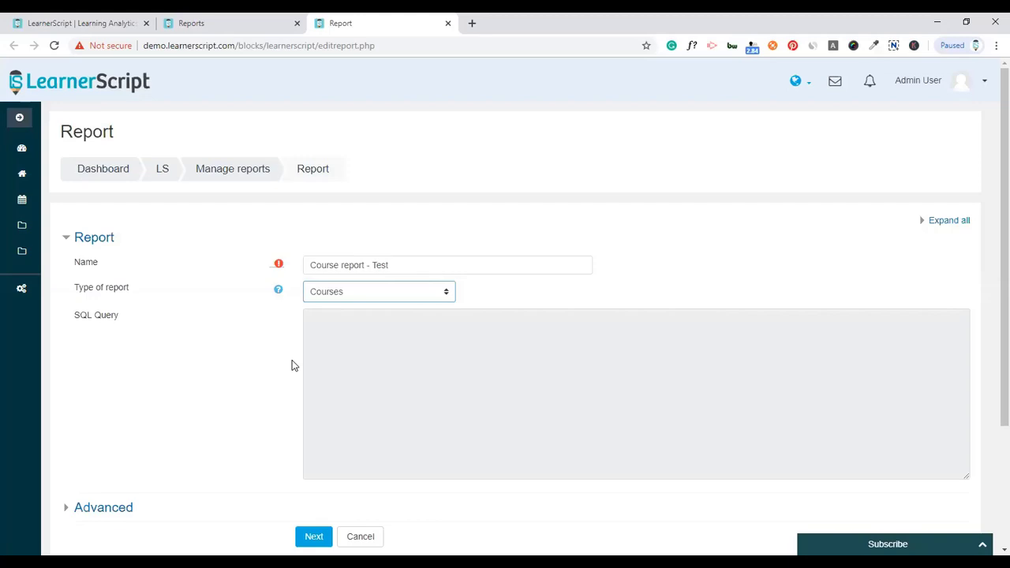
scroll(229, 357, down, 2)
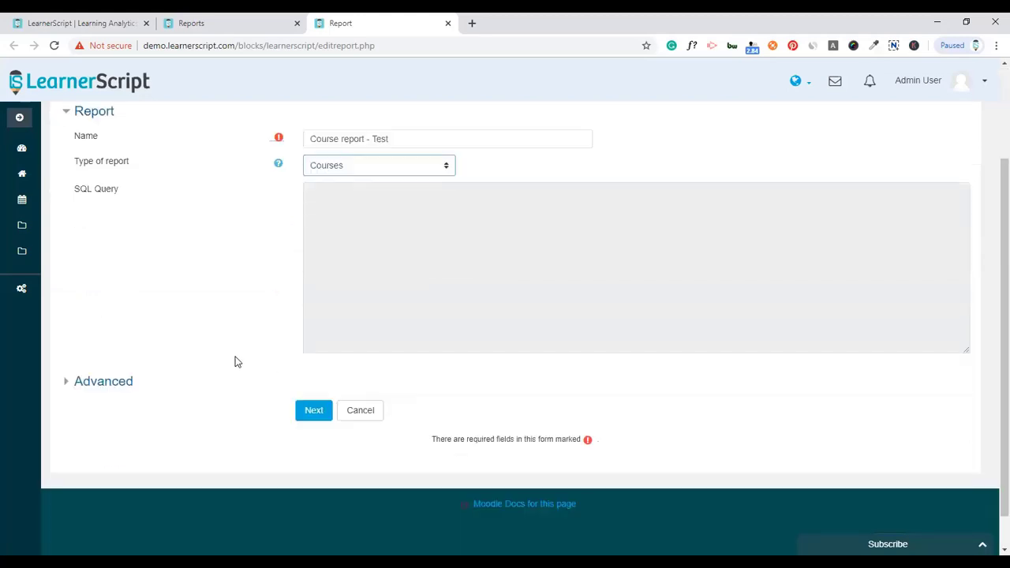
click(314, 412)
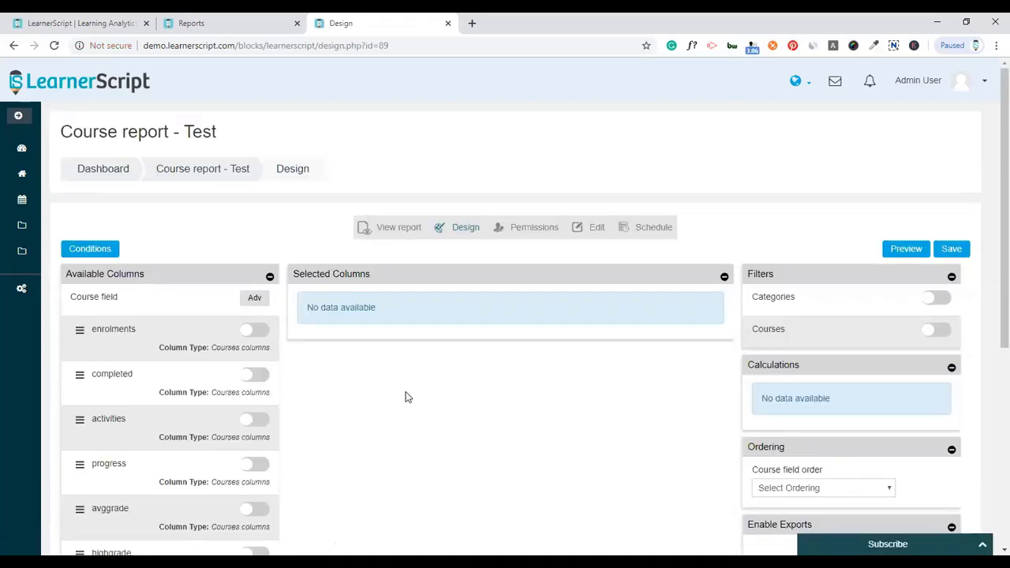
- Add an advanced column from the course Fullname field, labelled Course
scroll(468, 385, down, 5)
scroll(469, 385, up, 5)
click(255, 300)
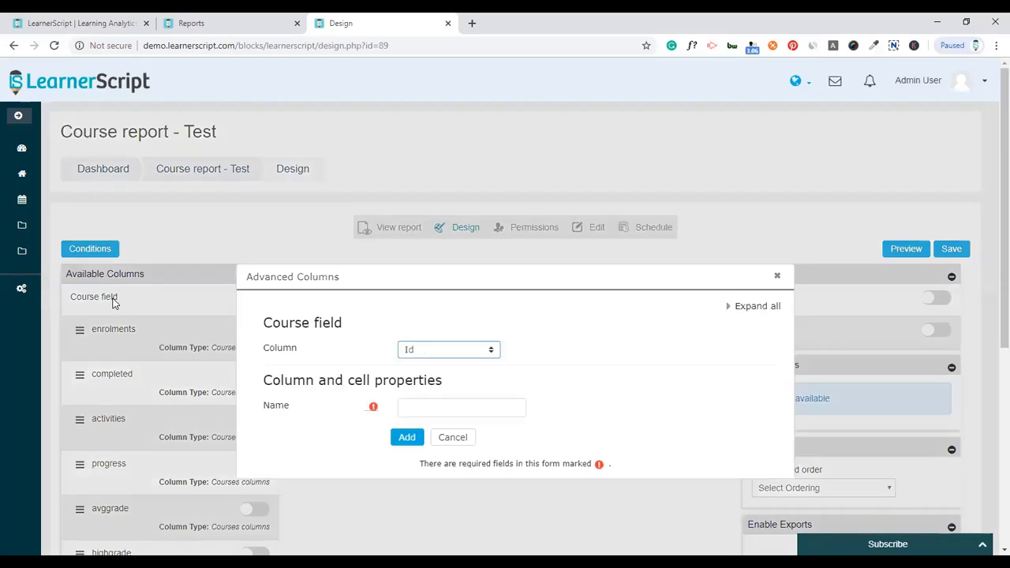
click(418, 350)
scroll(434, 207, down, 4)
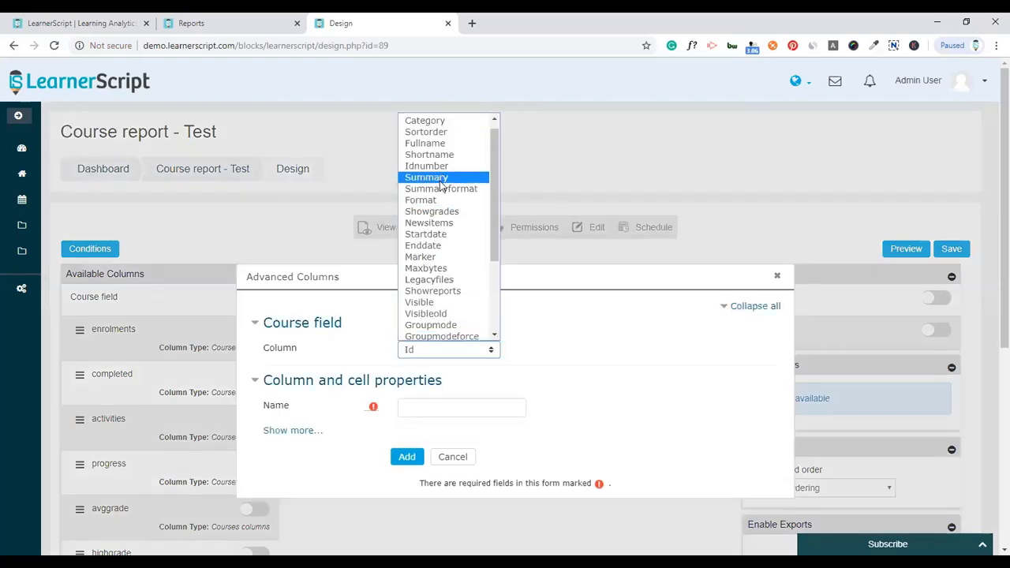
scroll(442, 206, up, 4)
click(431, 154)
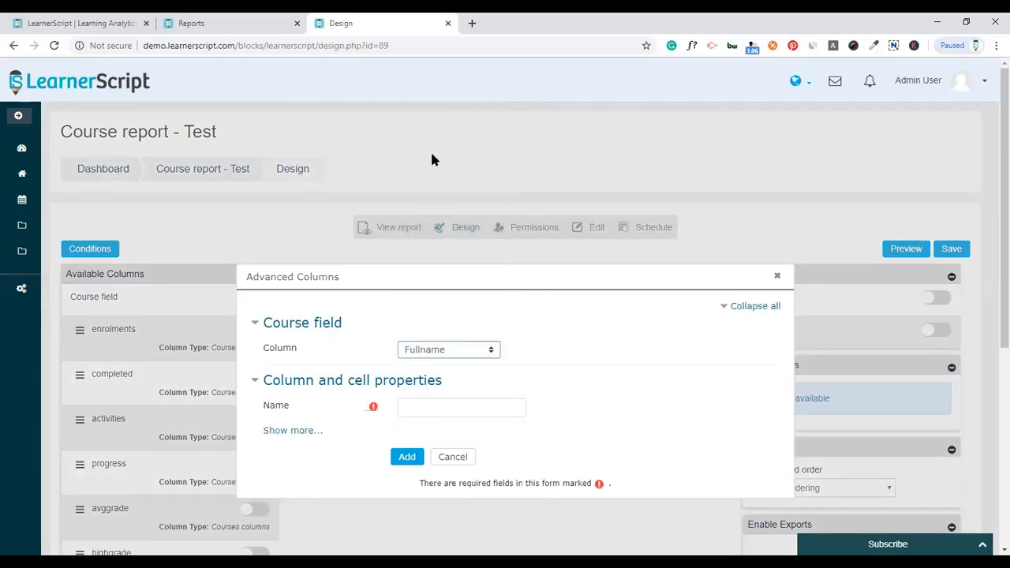
click(459, 405)
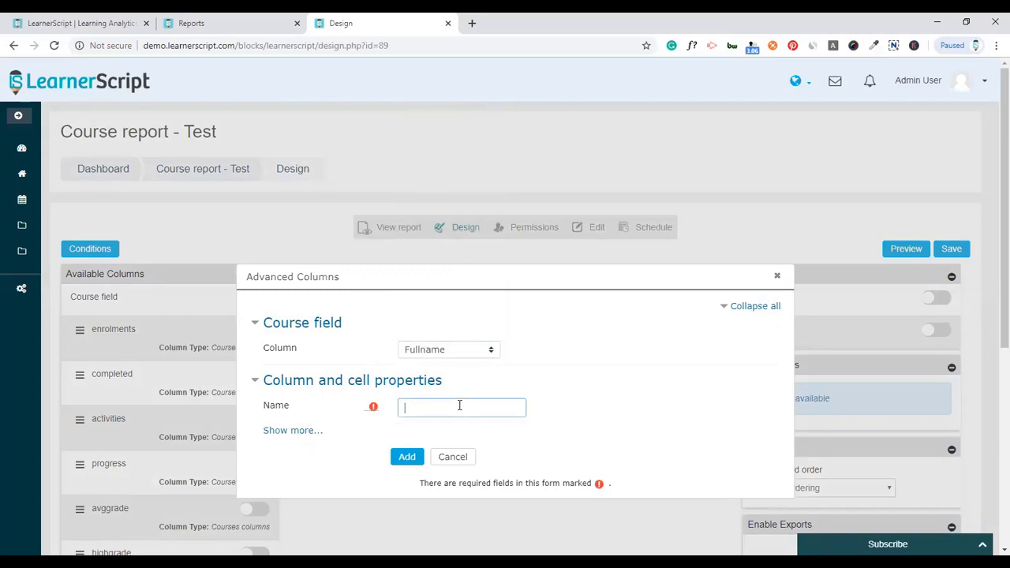
text(Course)
click(408, 457)
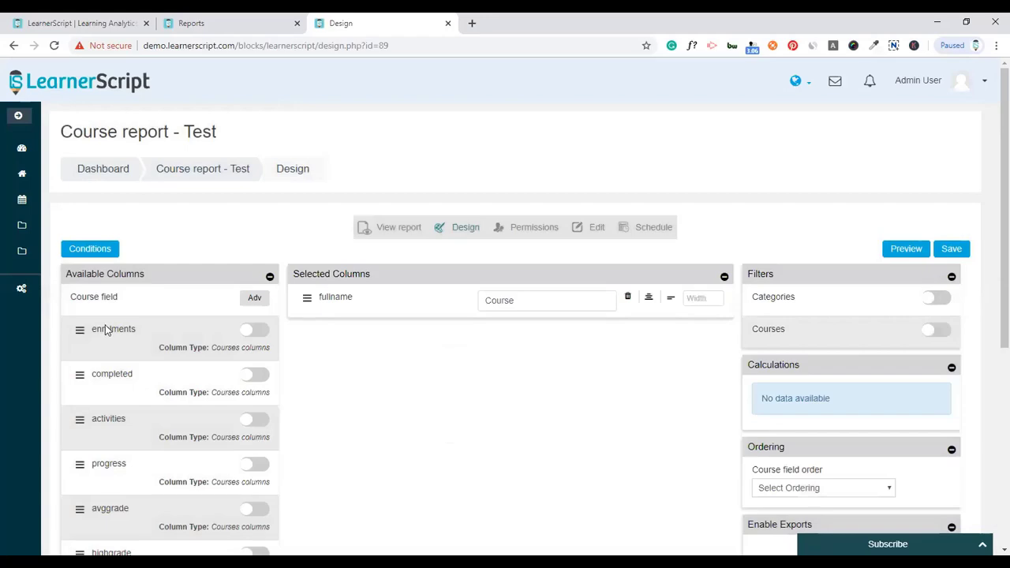
- Add the enrolments, completed and activities columns to the report
click(254, 330)
scroll(142, 277, down, 2)
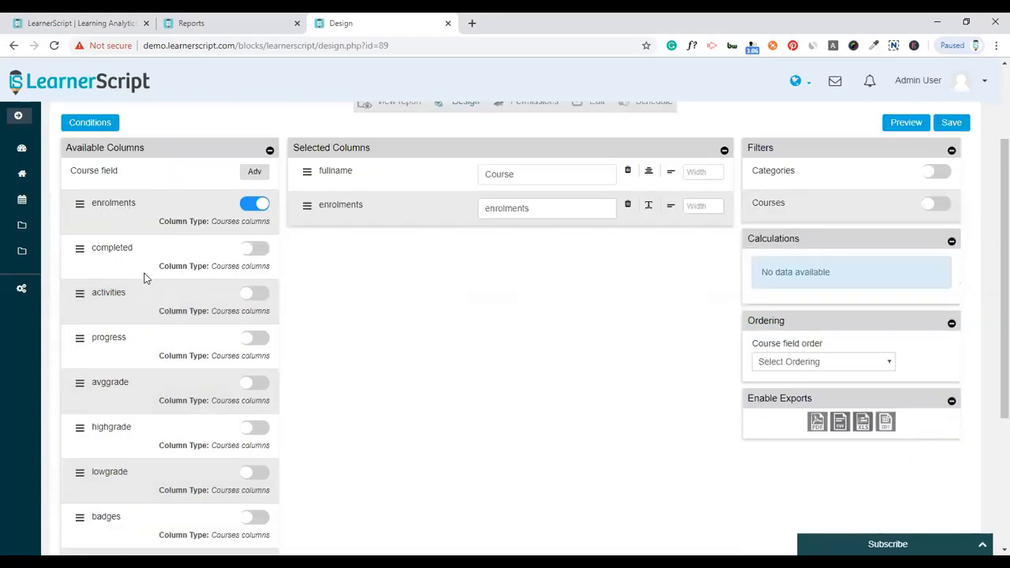
scroll(120, 373, down, 3)
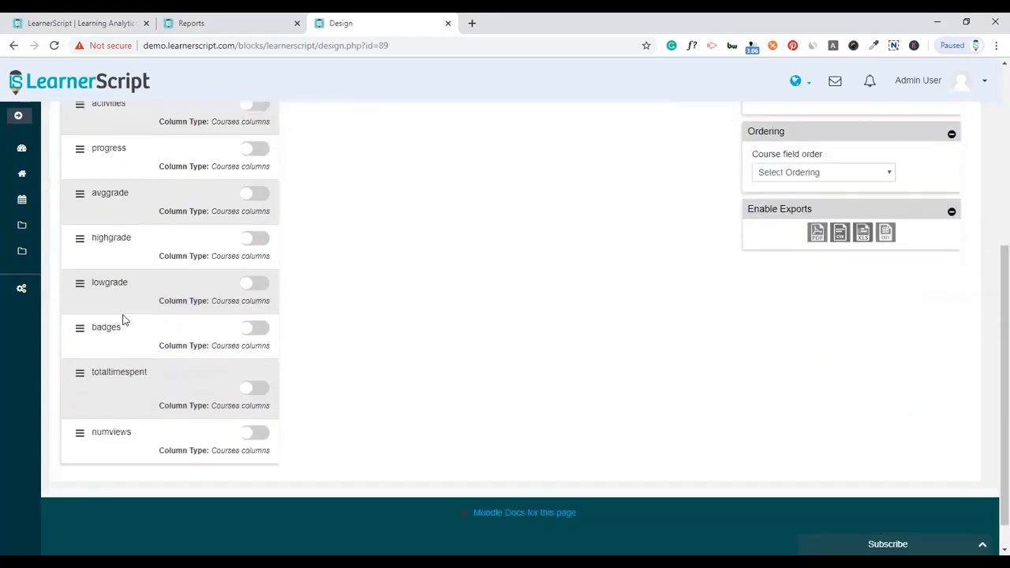
scroll(122, 319, up, 4)
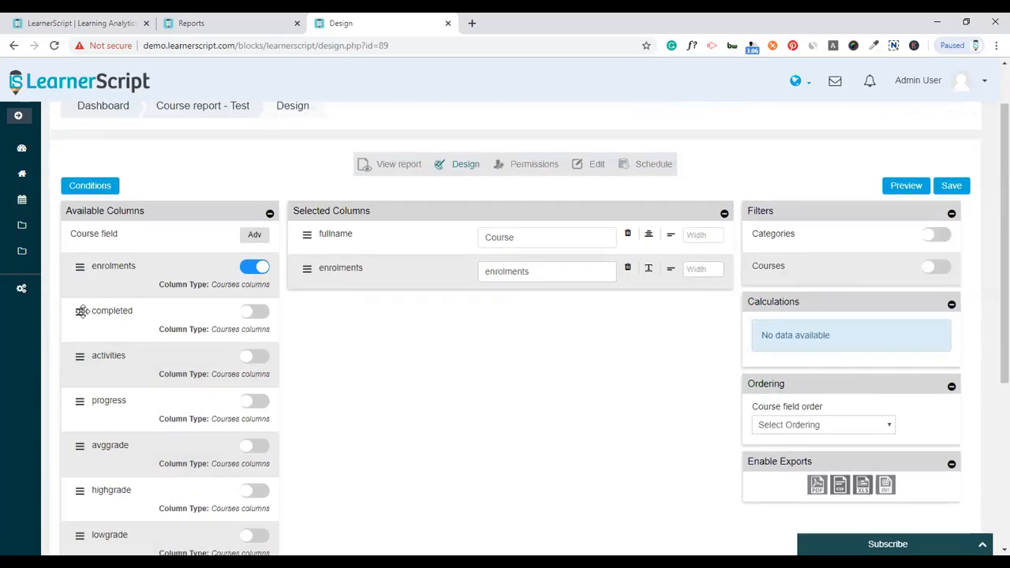
click(82, 311)
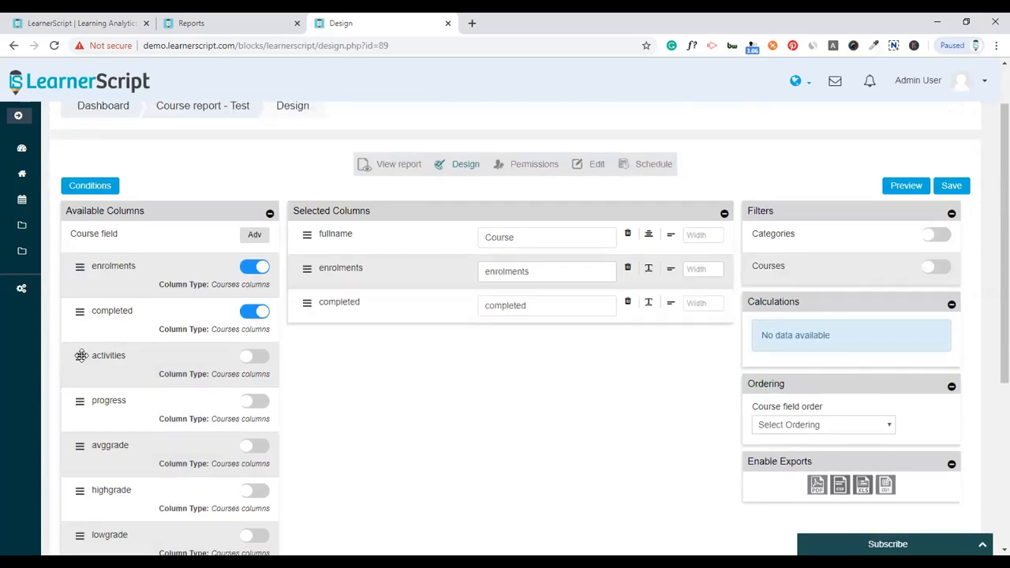
drag(81, 356, 499, 270)
- Rename the enrolments column to 'Enrolments' and set the Course column width to 40
click(486, 271)
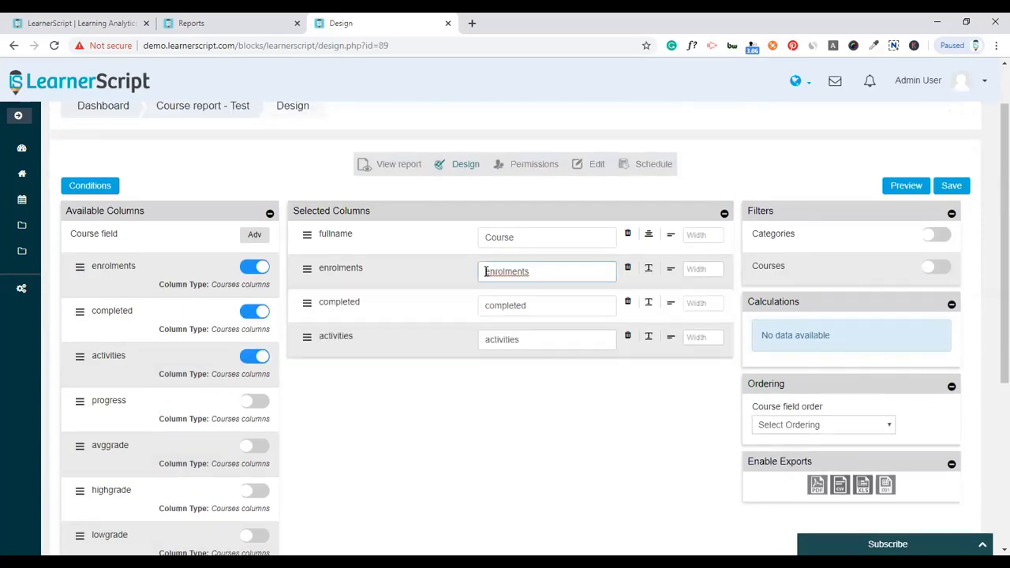
key(BackSpace)
text(E)
click(648, 234)
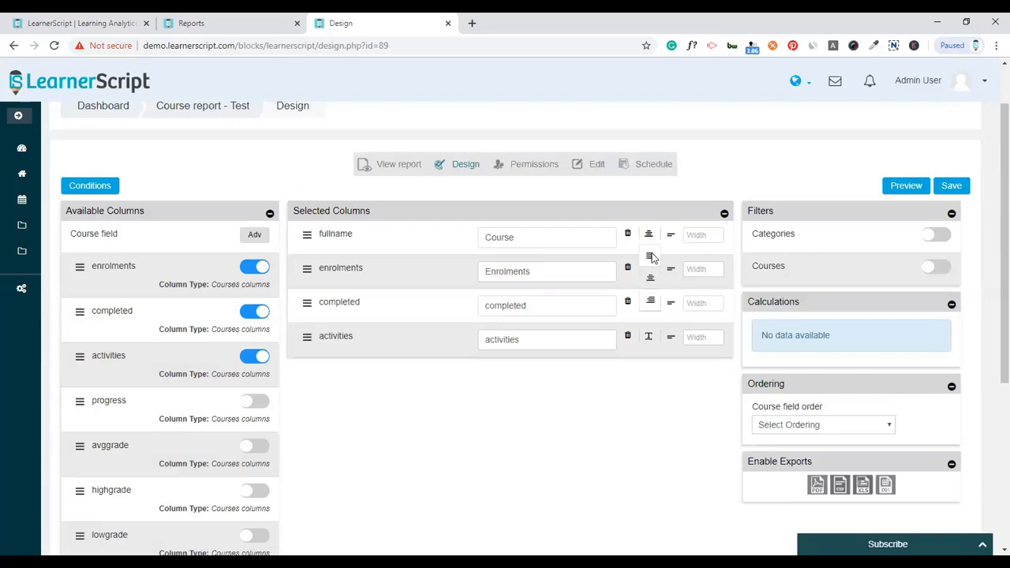
click(708, 236)
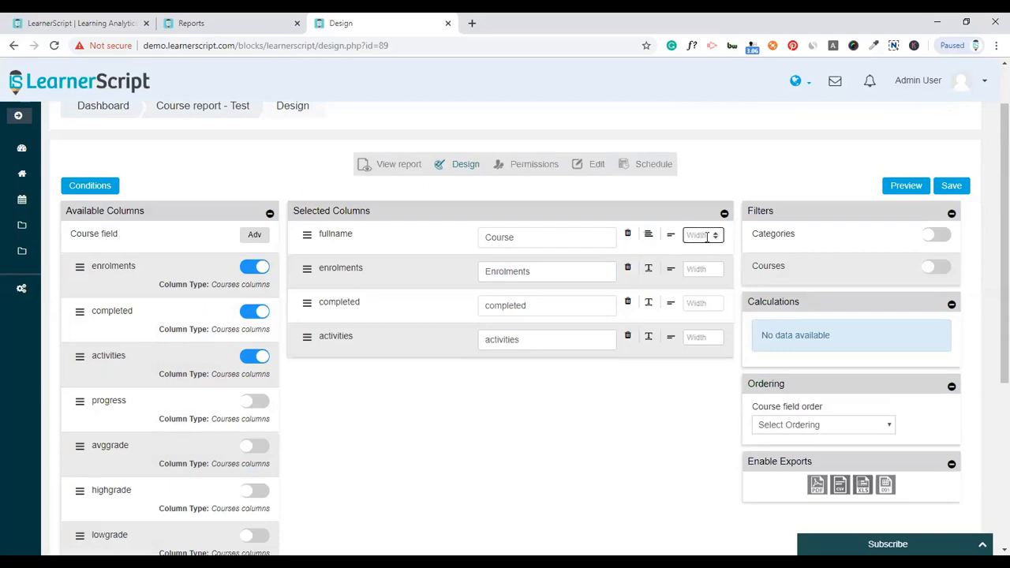
text(50)
drag(707, 236, 671, 241)
text(40)
- Set Enrolments, completed and activities widths to 20 each and enable the Categories filter
click(694, 269)
text(20)
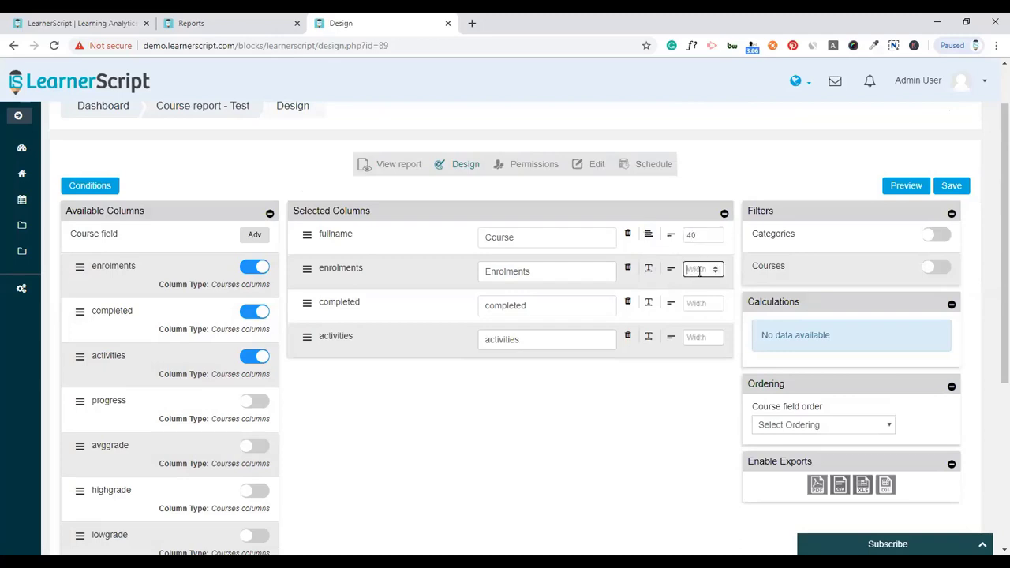
click(699, 304)
text(20)
click(700, 336)
text(20)
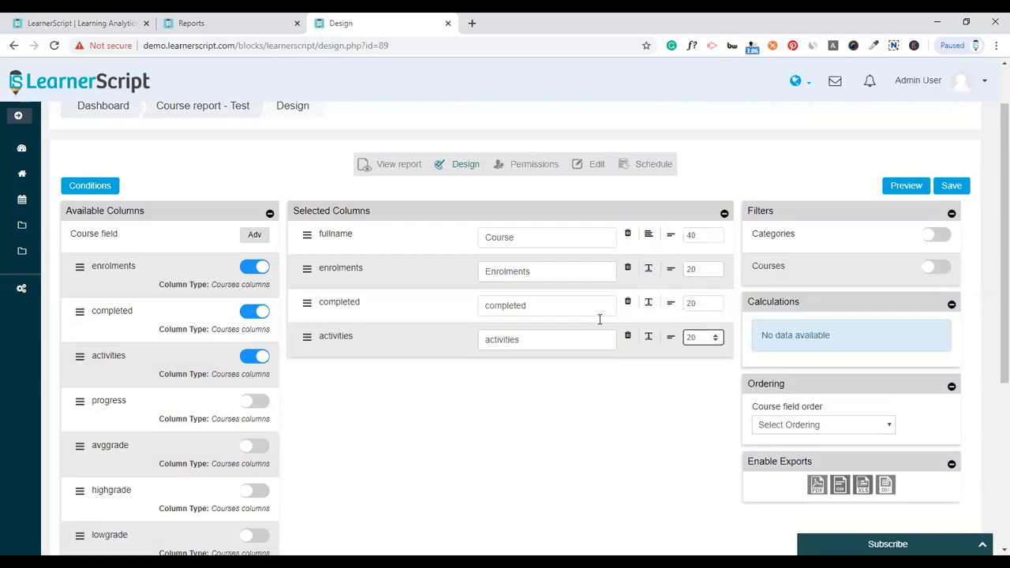
click(687, 411)
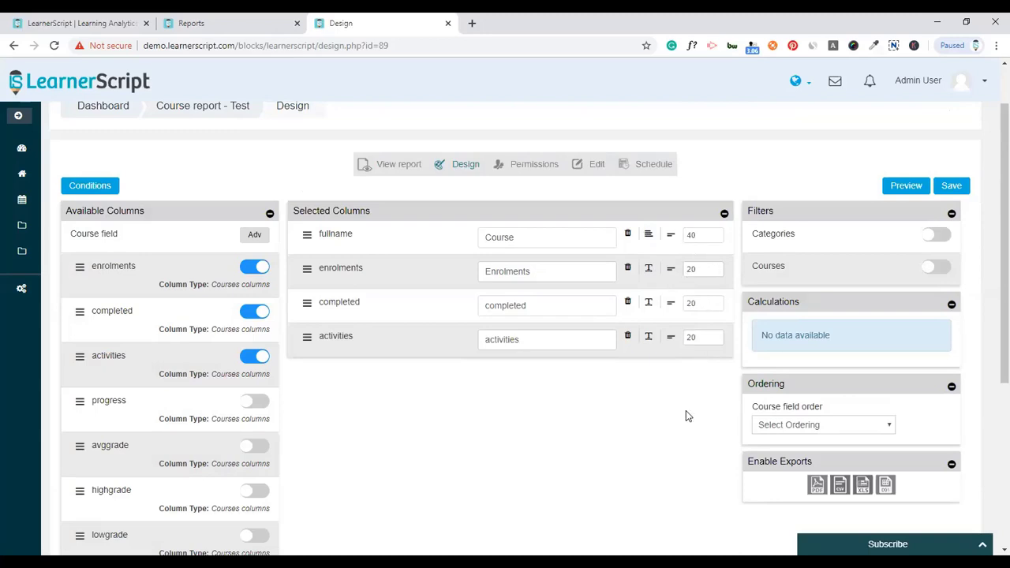
click(933, 238)
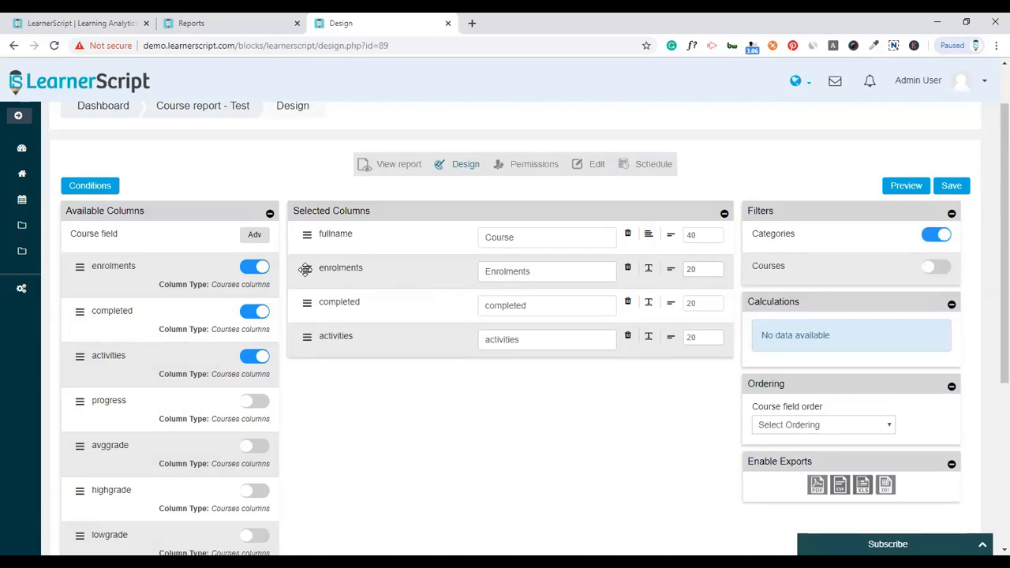
- Add calculations: Average on the enrolments column and Sum on the completed column
drag(305, 269, 793, 344)
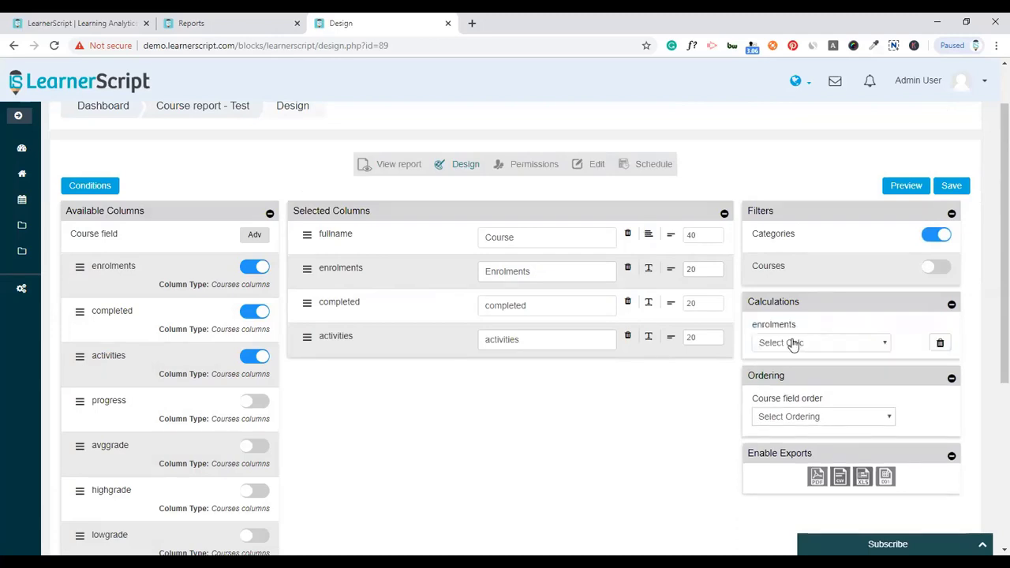
click(793, 345)
click(789, 366)
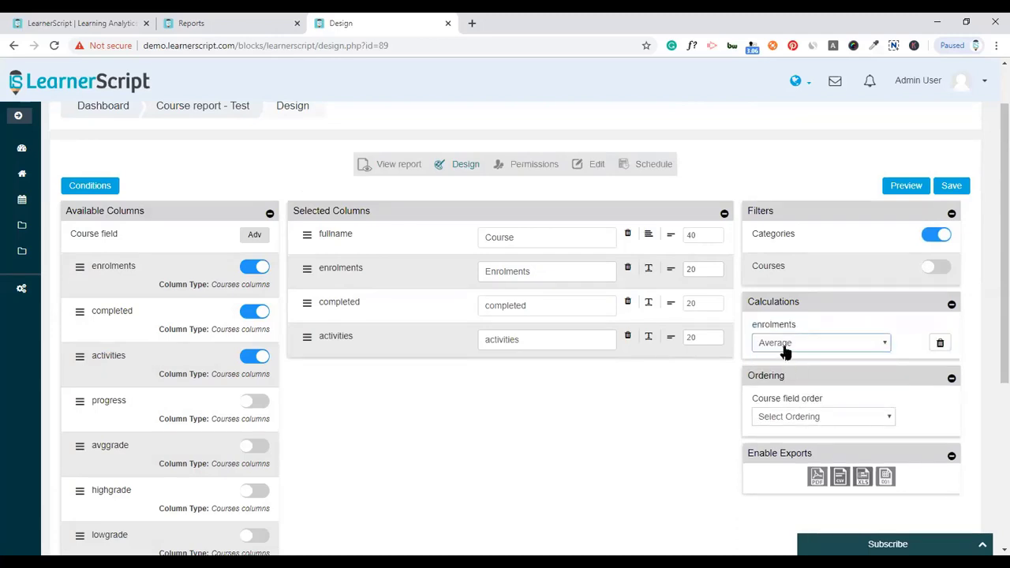
click(617, 392)
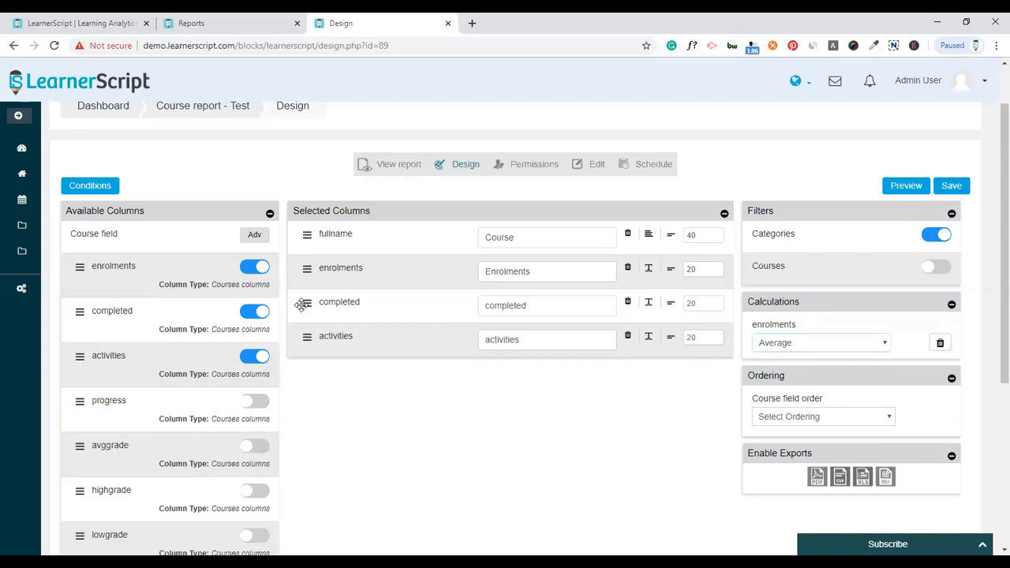
drag(306, 304, 811, 341)
click(811, 343)
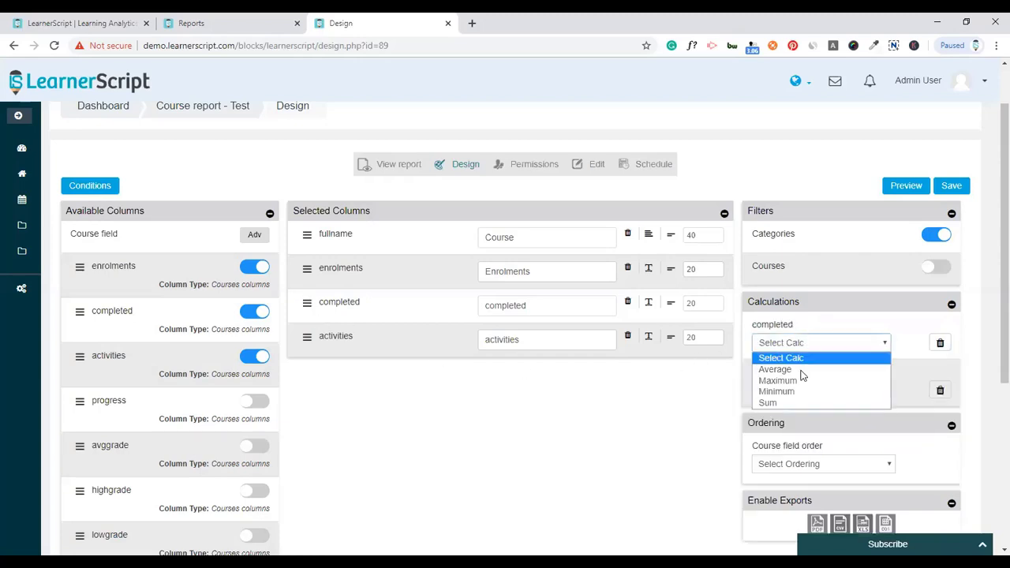
click(792, 404)
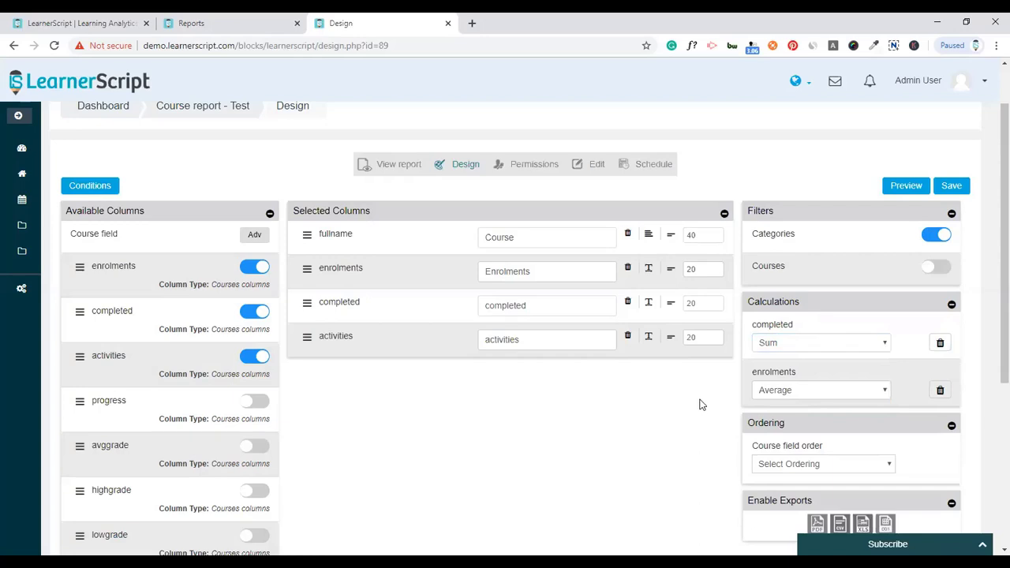
- Order the report by timecreated, enable PDF and XLS exports, and preview it
scroll(699, 406, down, 2)
click(818, 336)
scroll(811, 312, down, 4)
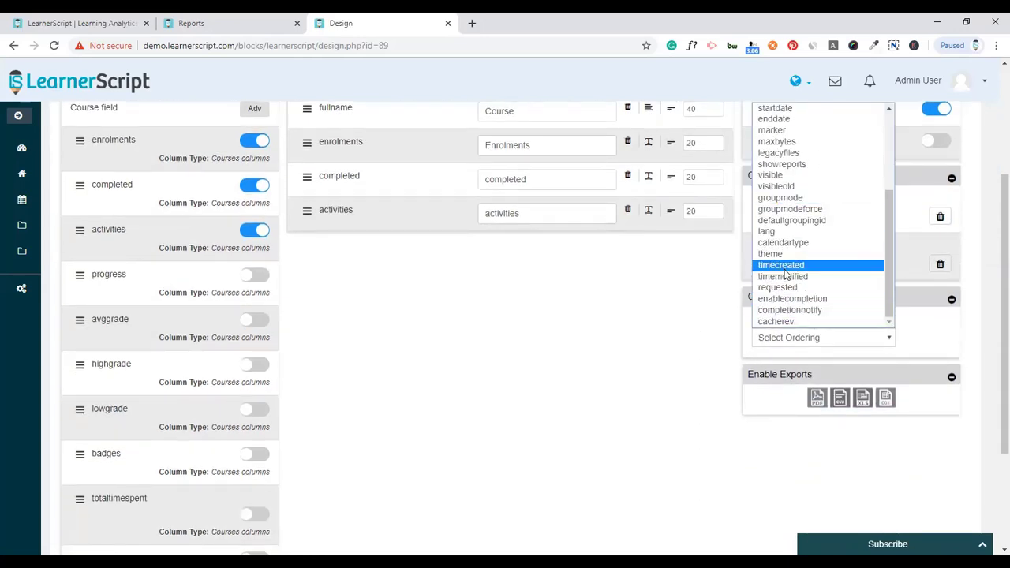
click(781, 265)
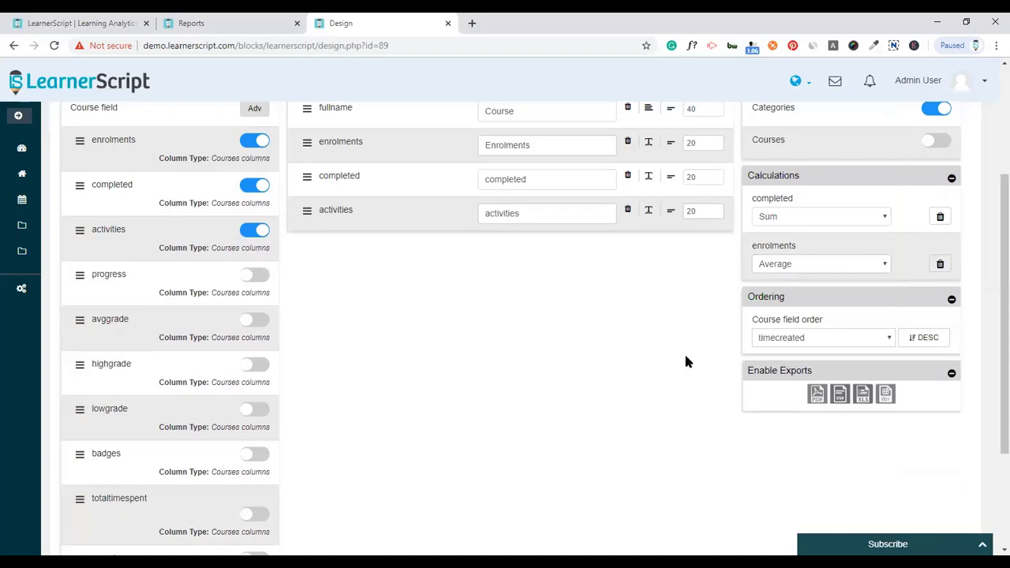
click(816, 394)
click(862, 394)
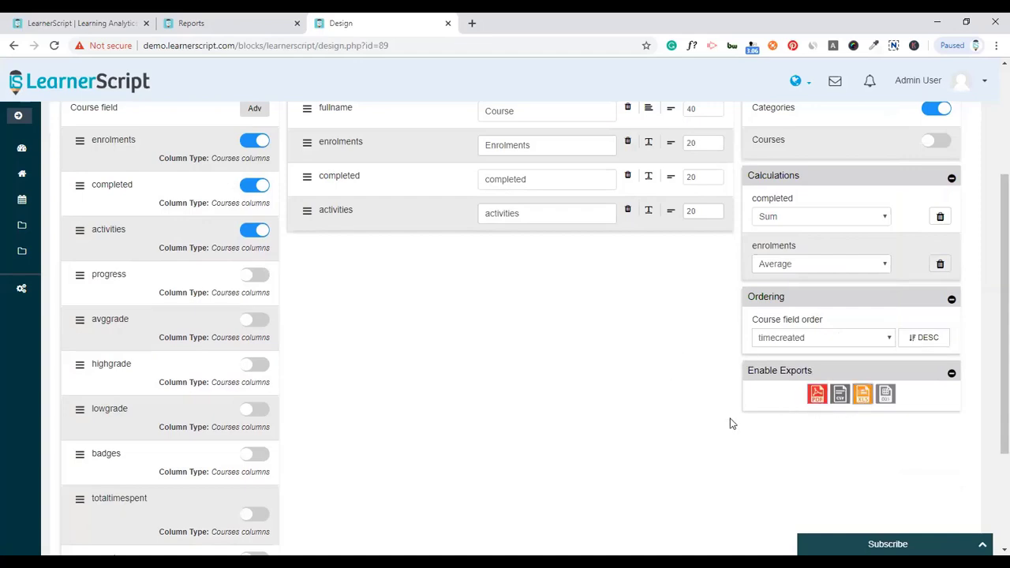
scroll(720, 419, up, 3)
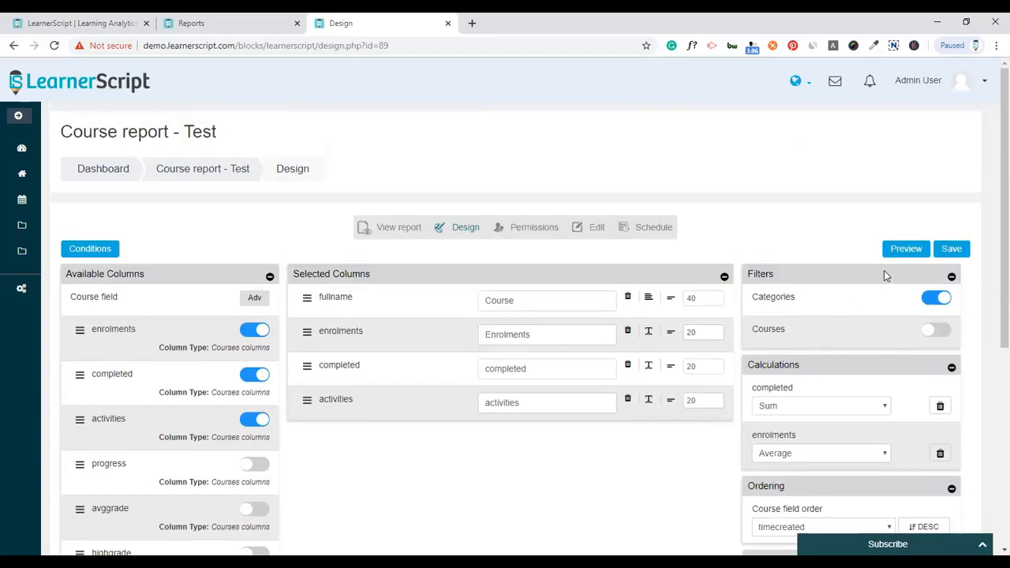
click(909, 256)
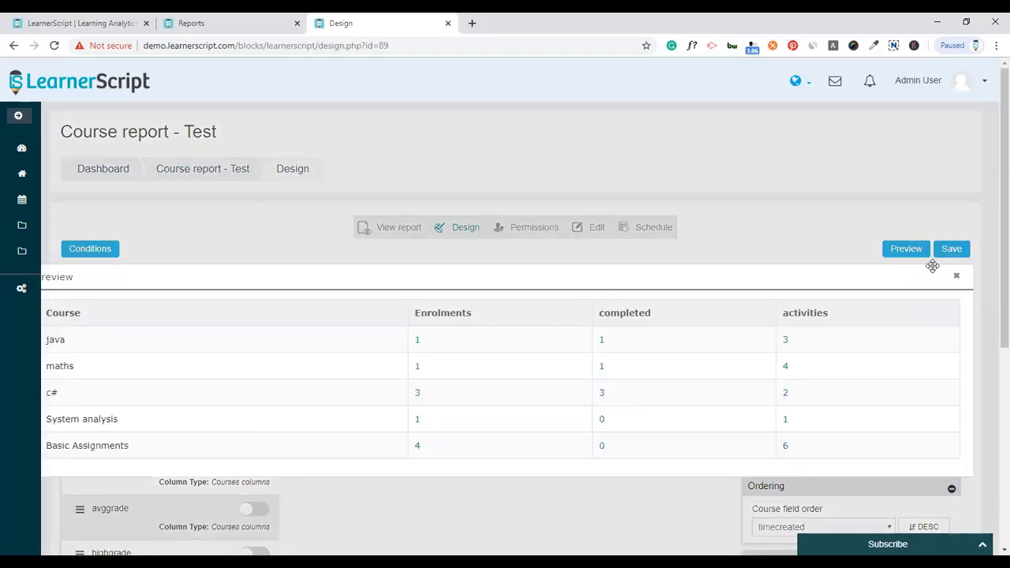
- Close the preview, save the report design and dismiss the guided tour
click(957, 280)
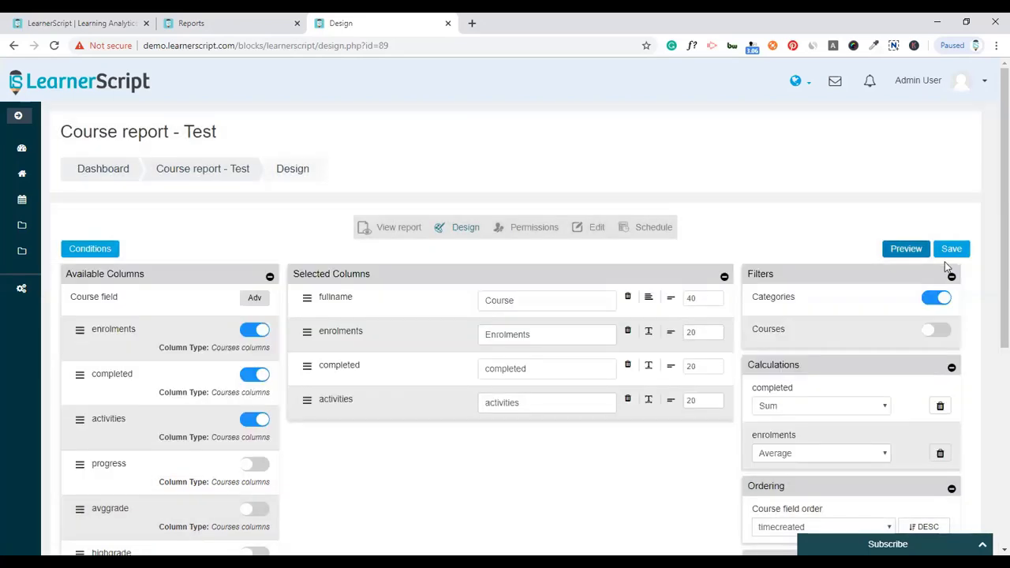
click(947, 259)
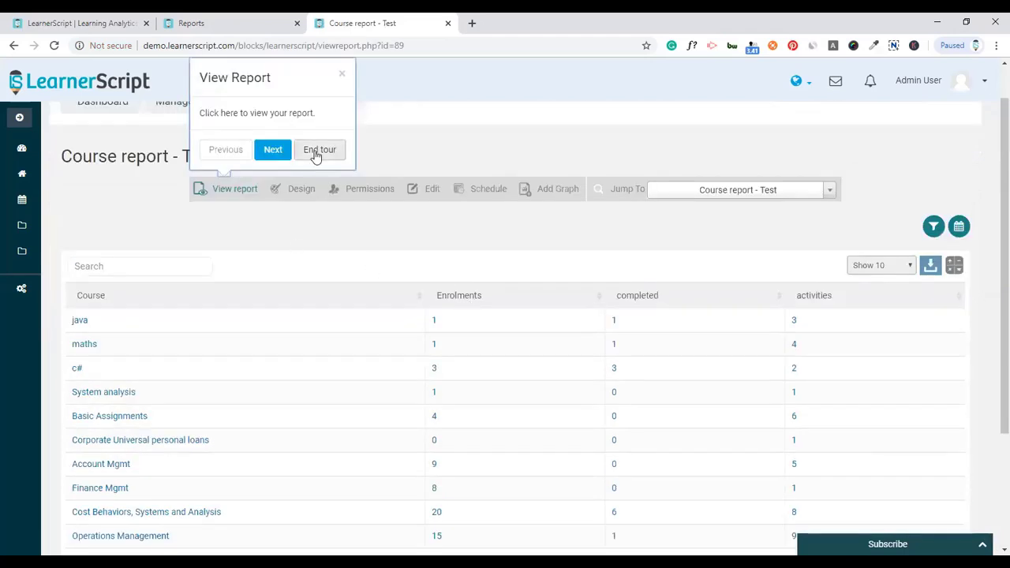
click(318, 150)
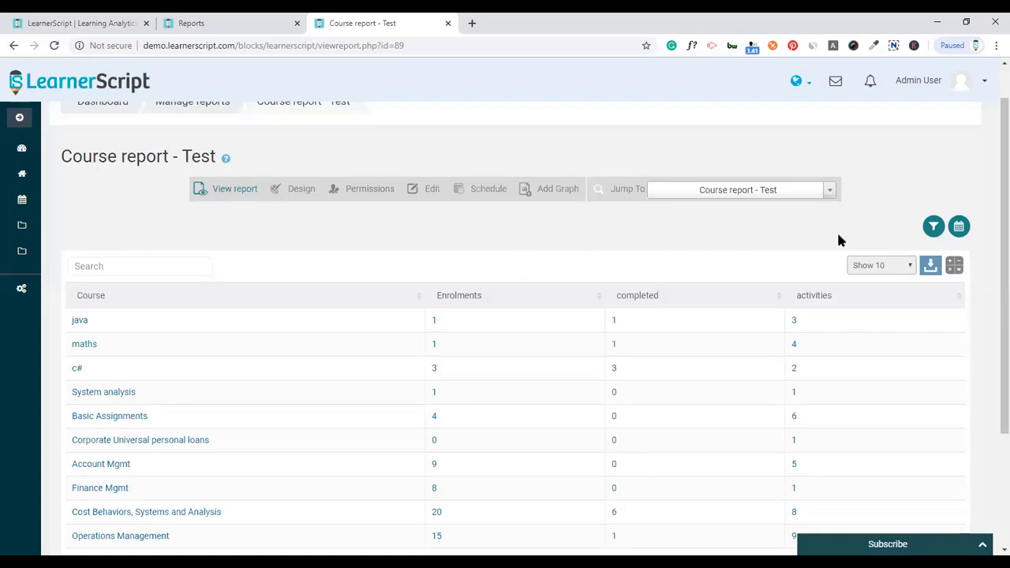
- Filter by the Finance Management, then Finance Management / Finance Functions category, then clear it
click(932, 230)
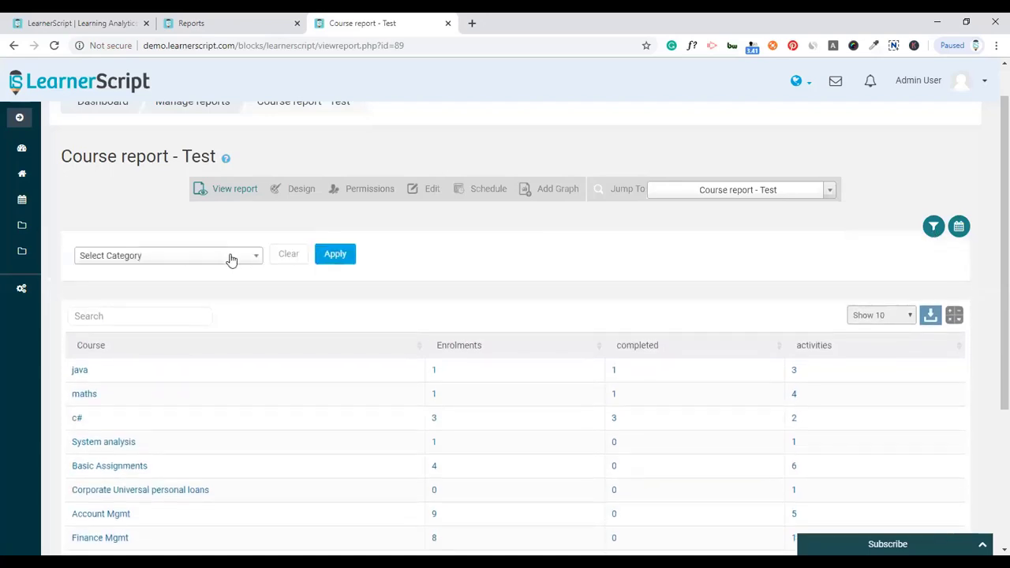
click(226, 256)
click(197, 341)
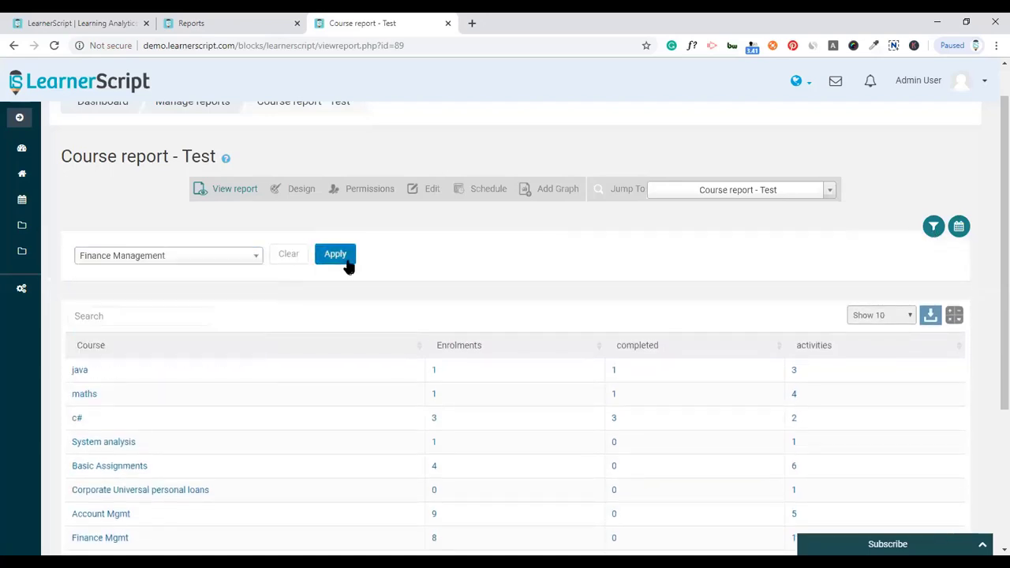
click(346, 264)
click(199, 260)
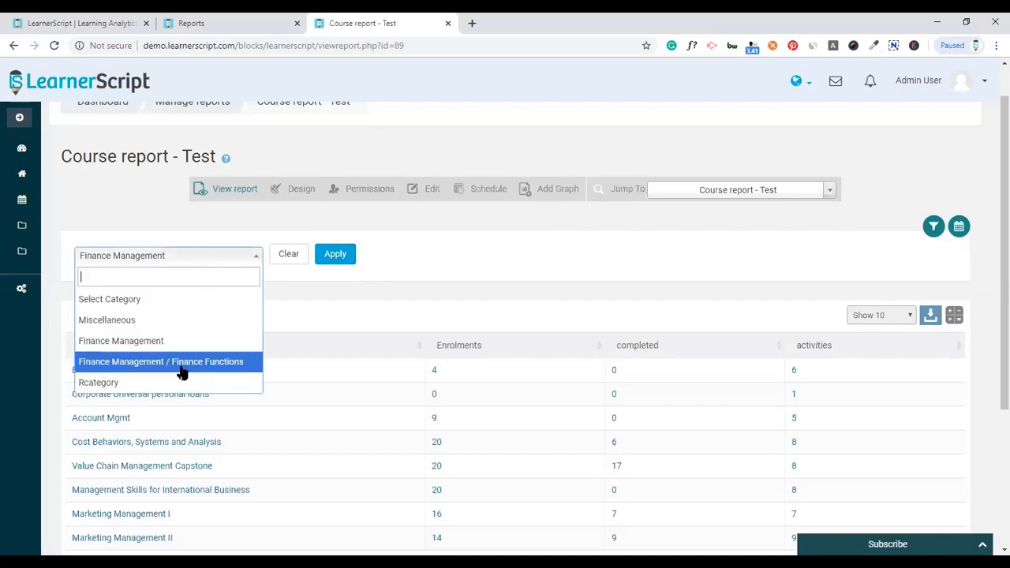
click(244, 363)
click(321, 260)
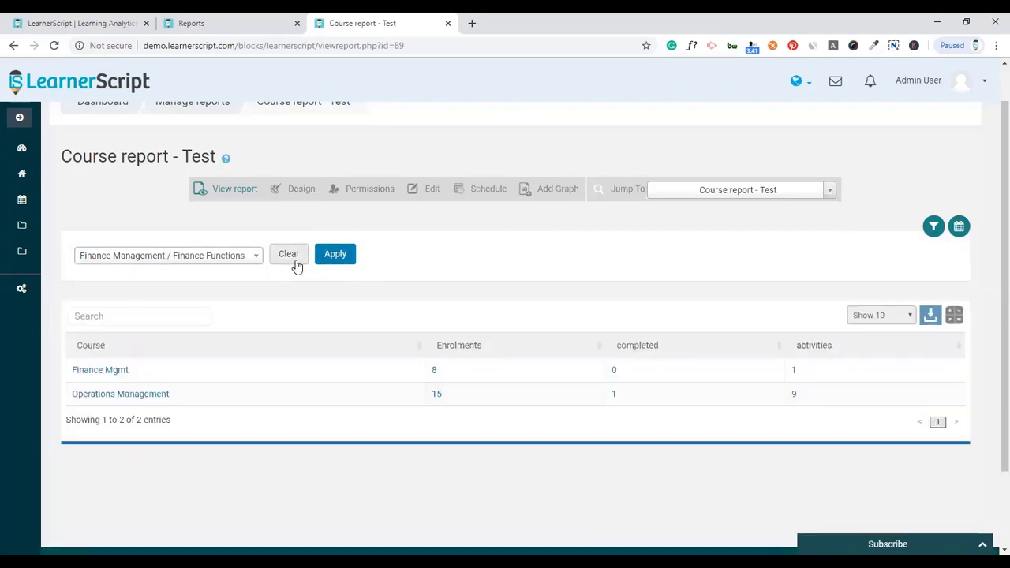
click(287, 263)
- Hide the filters and switch the date range through Month and Year, ending on All
click(934, 229)
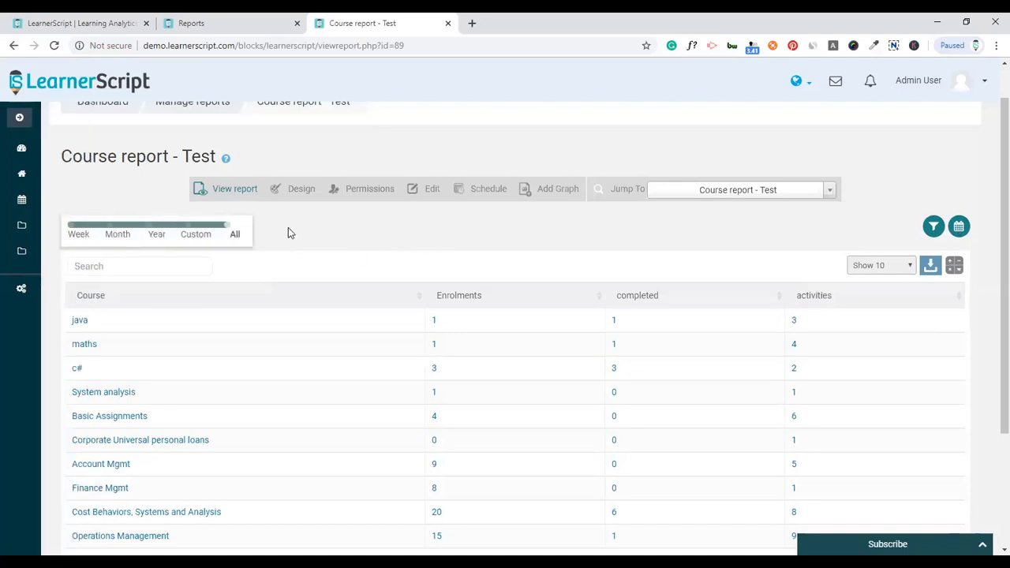
click(117, 236)
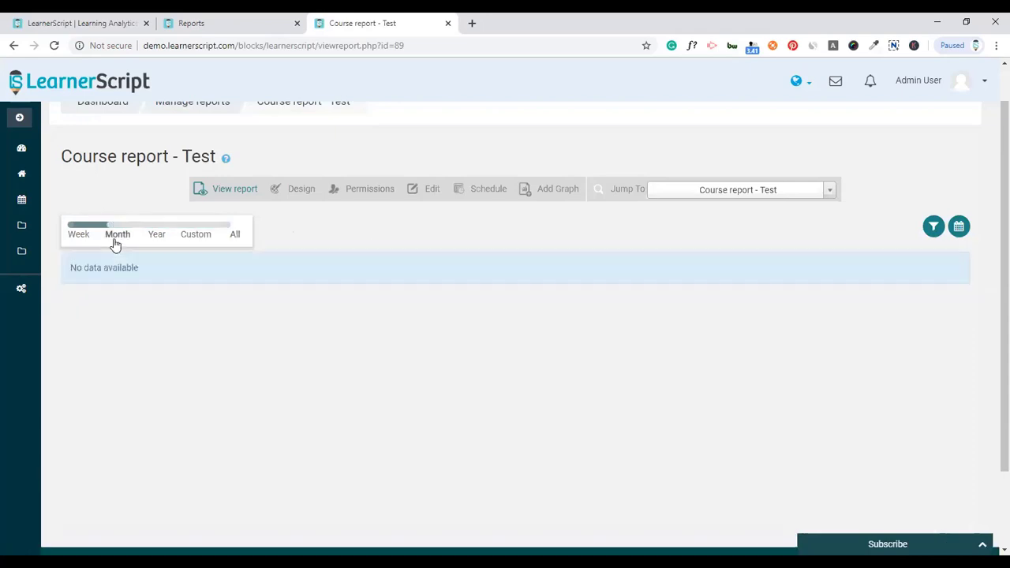
click(162, 237)
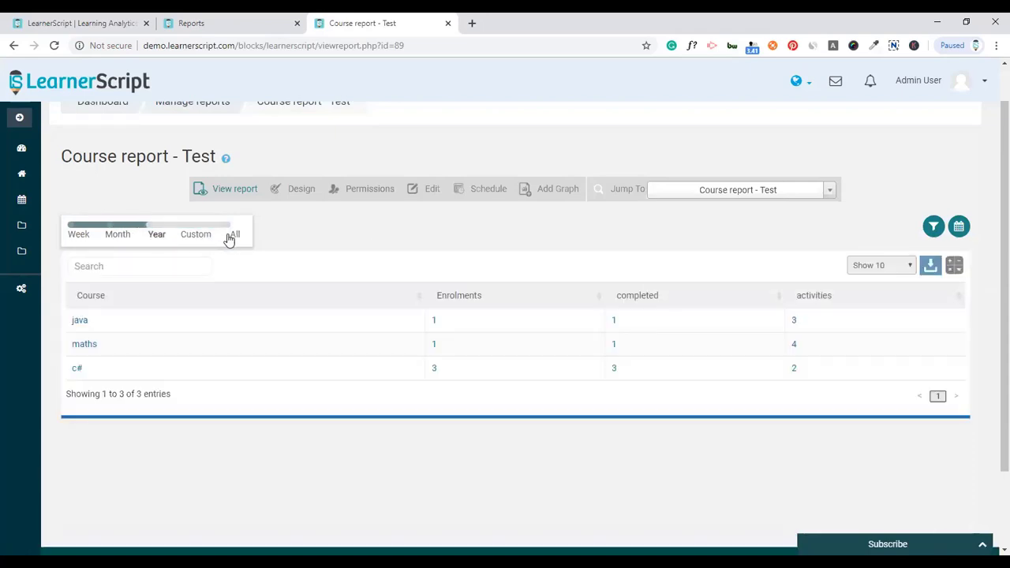
click(233, 236)
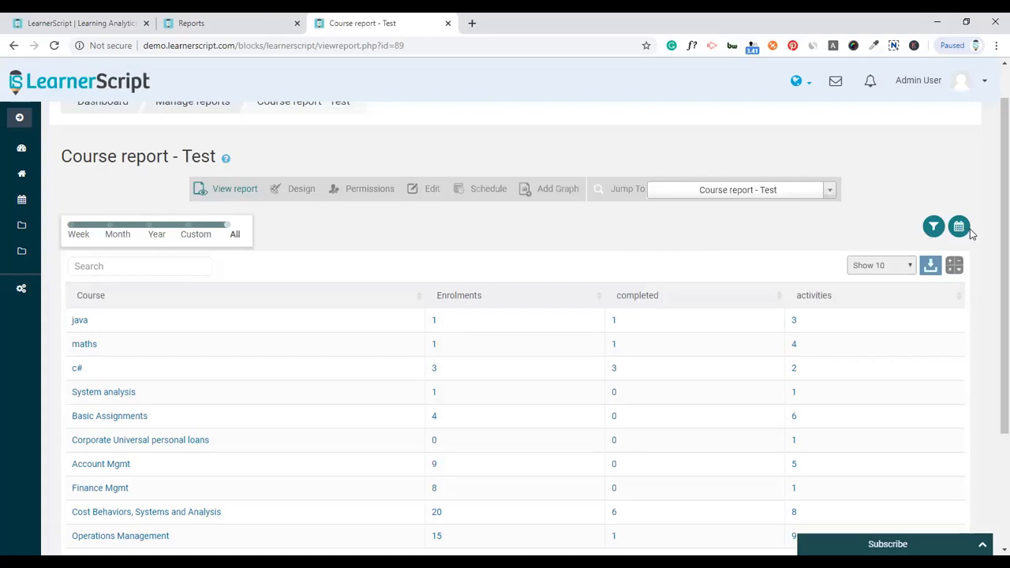
- Review the completed sum and enrolment average in the Calculations summary
click(959, 227)
click(953, 265)
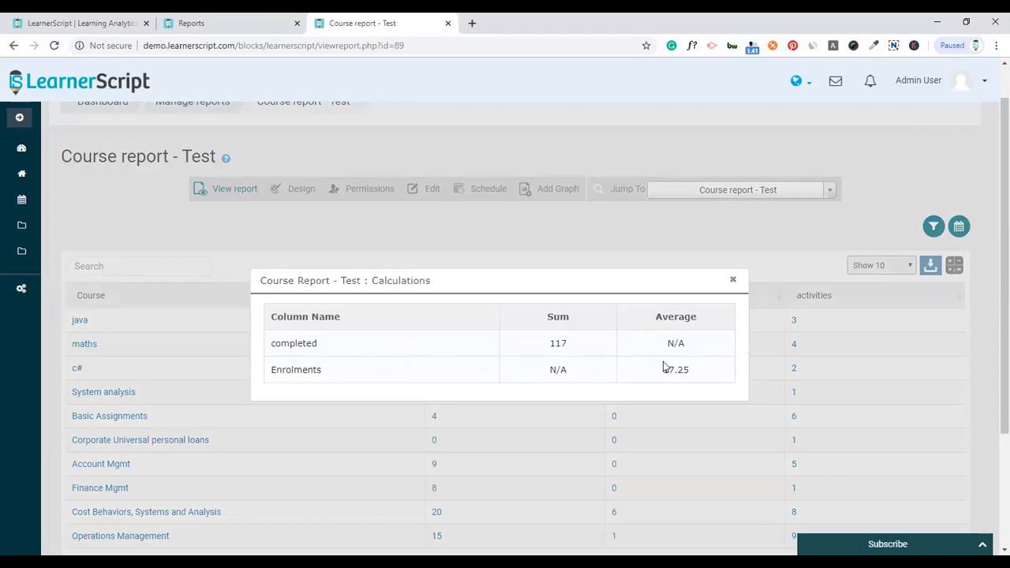
click(733, 280)
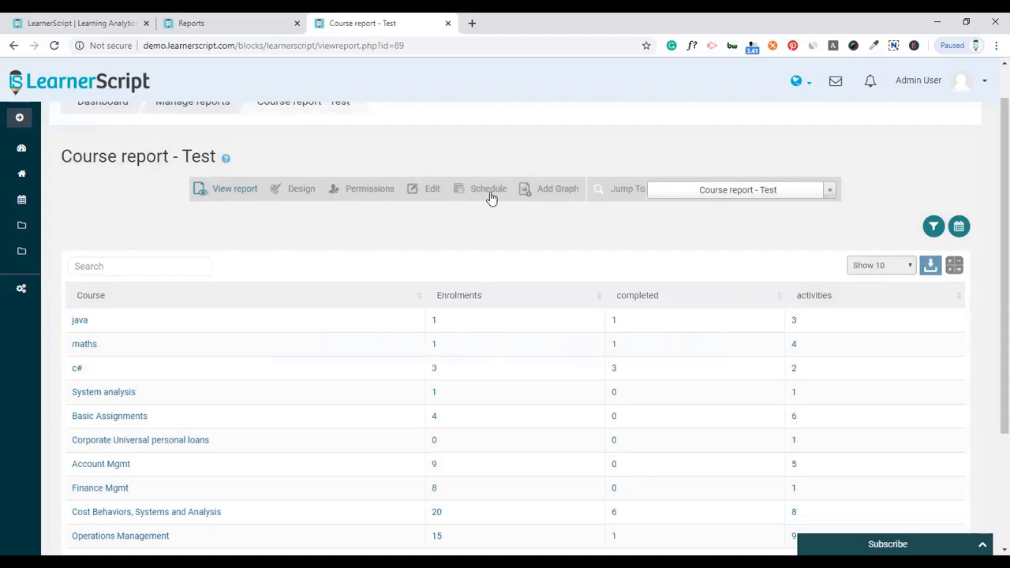
- Start a new report permission of type 'User with the selected role/s'
click(364, 194)
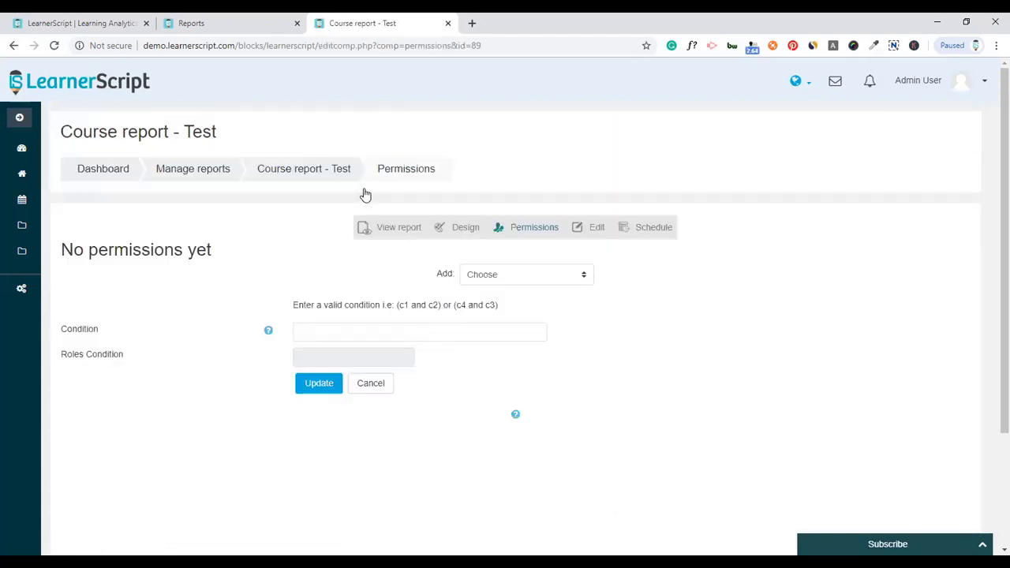
click(528, 280)
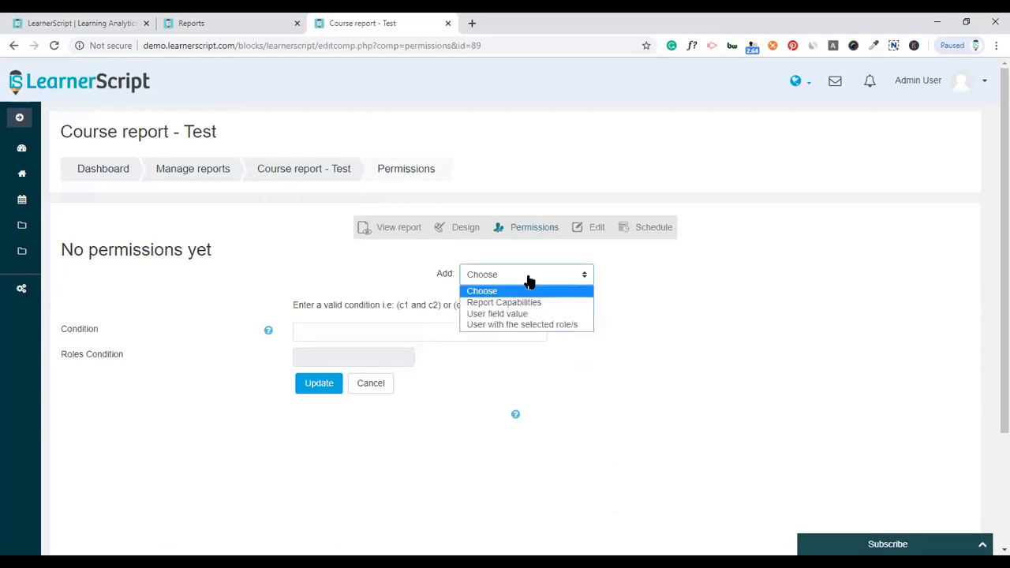
click(511, 324)
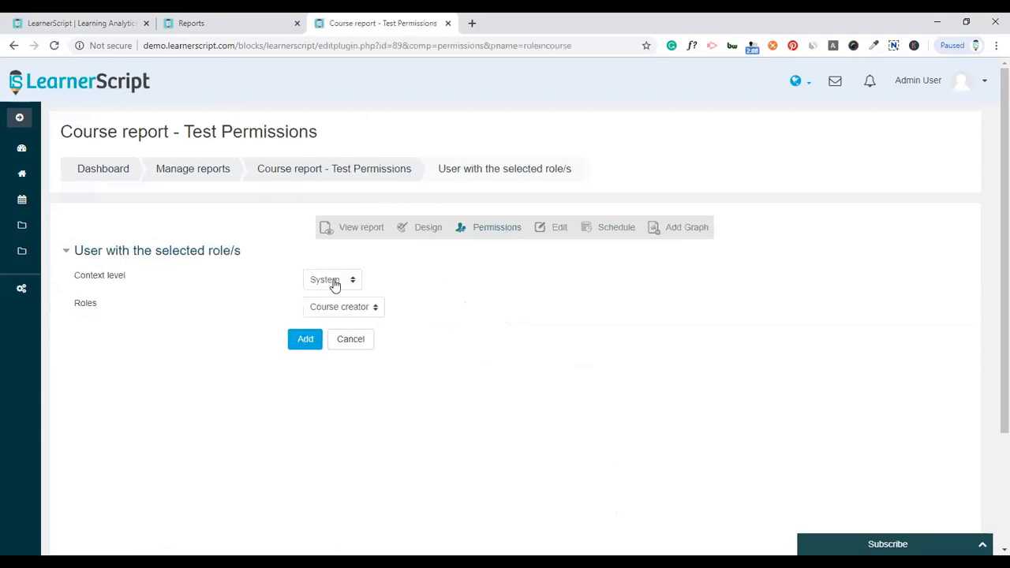
- Check the default System context level and Course creator role options
click(334, 283)
click(334, 296)
click(353, 311)
click(352, 311)
click(347, 307)
click(347, 308)
- Set the context level to Category with the Manager role and add the permission
click(332, 280)
click(335, 307)
click(372, 312)
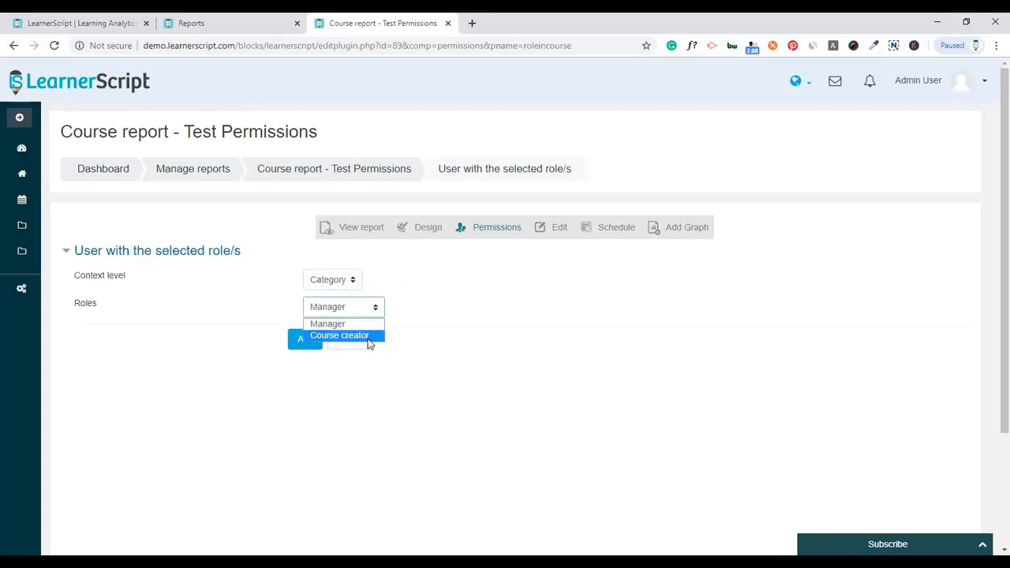
click(349, 278)
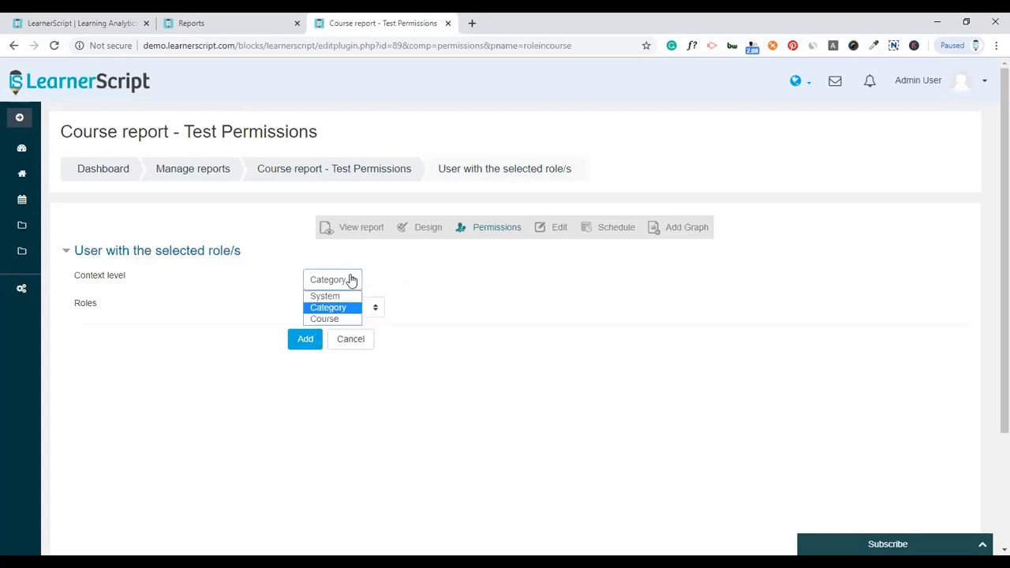
click(338, 318)
click(364, 311)
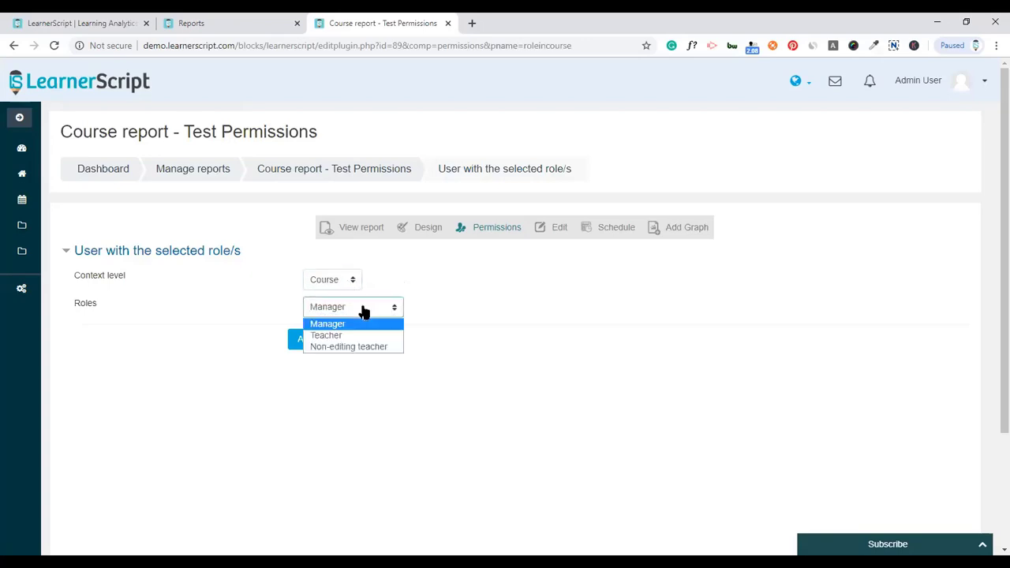
click(440, 315)
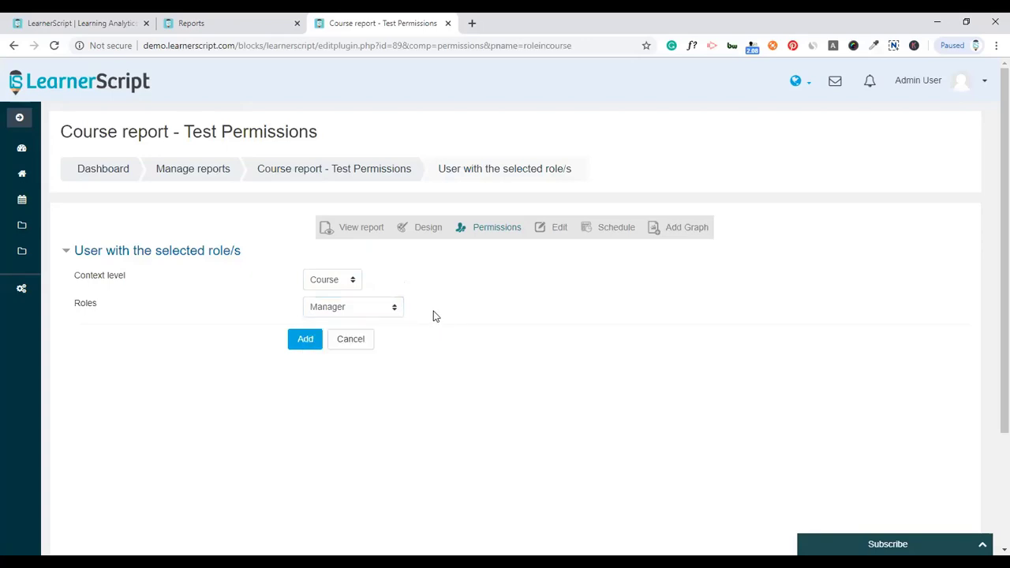
click(353, 285)
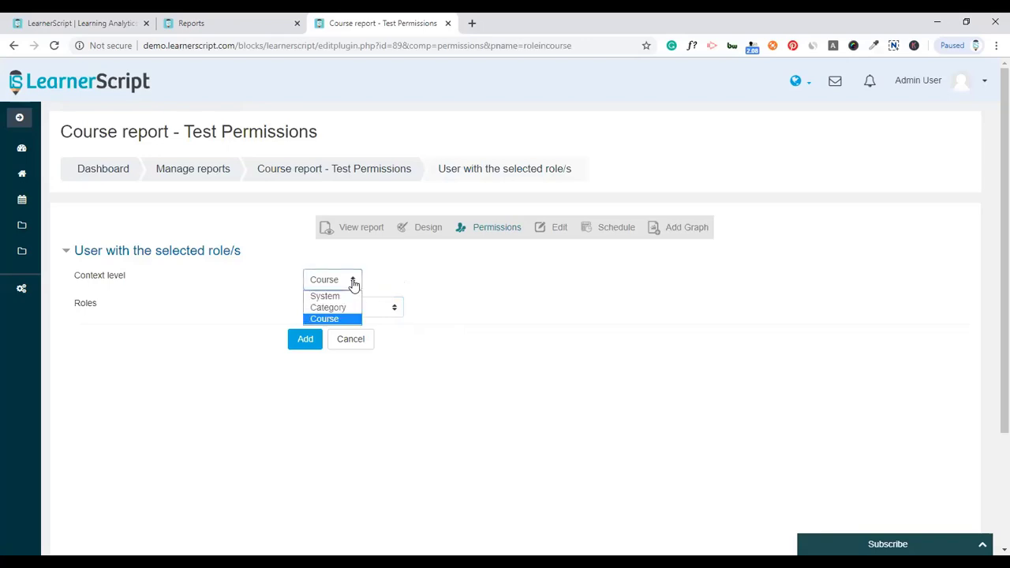
click(348, 308)
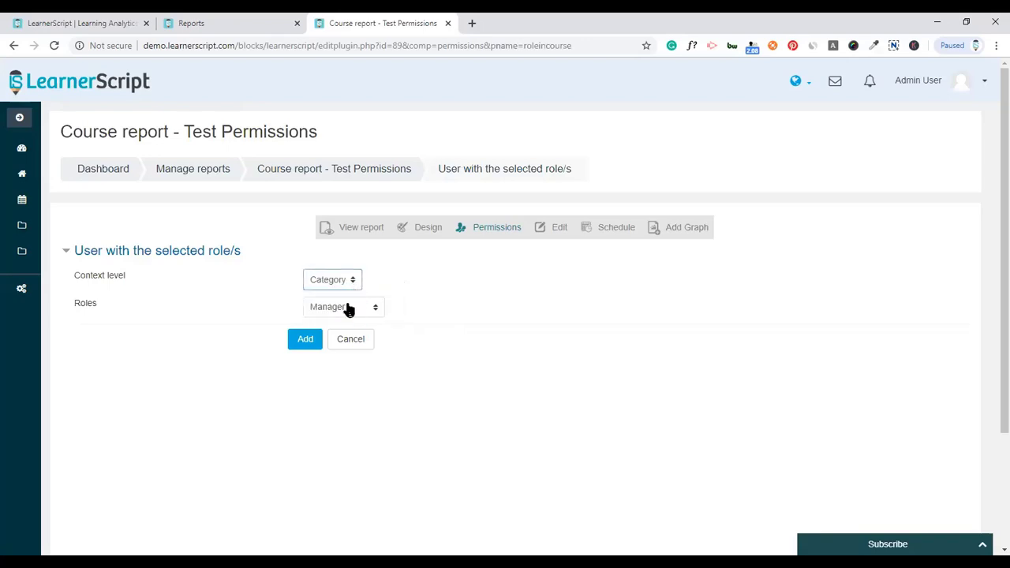
click(304, 342)
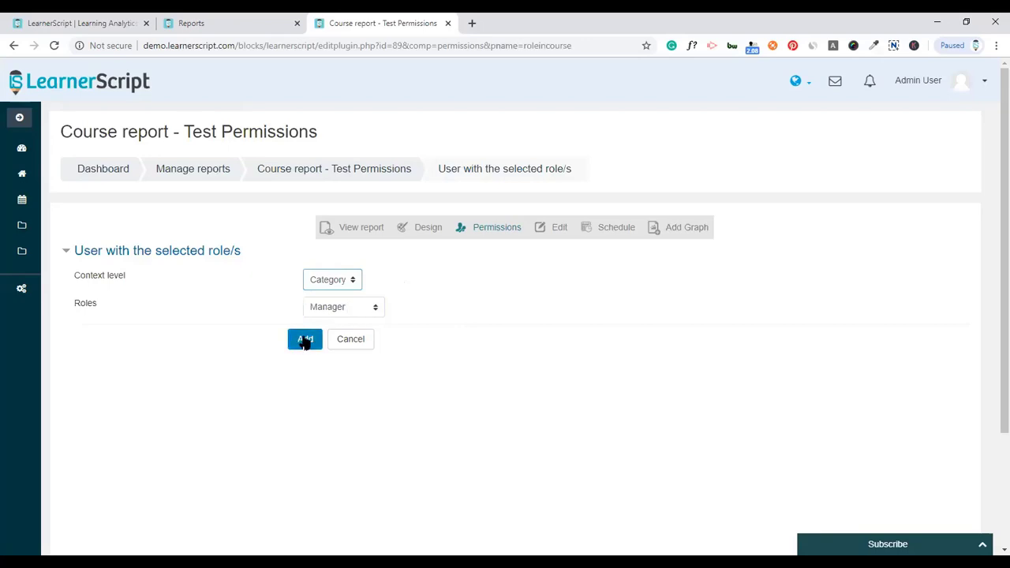
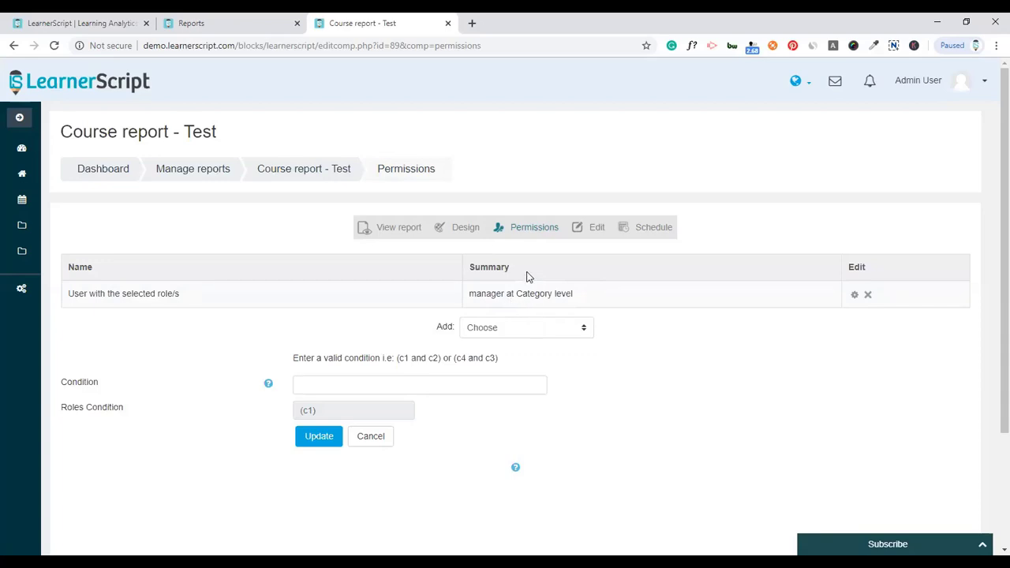
- Schedule Course report - Test for the admin role and admin user, exported as XLS
click(639, 230)
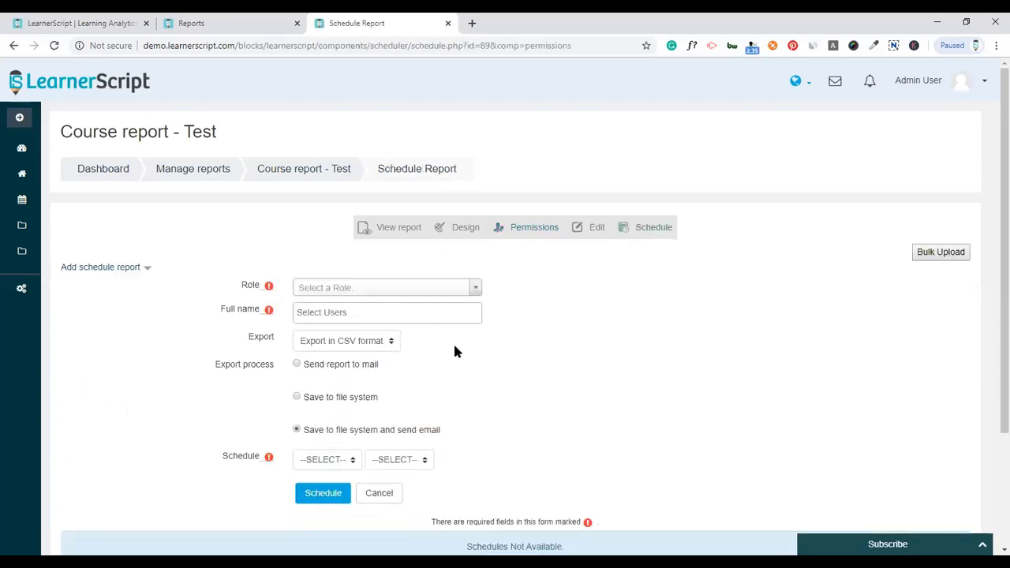
scroll(455, 349, down, 2)
scroll(452, 349, up, 2)
click(415, 289)
click(388, 331)
click(344, 313)
text(ad)
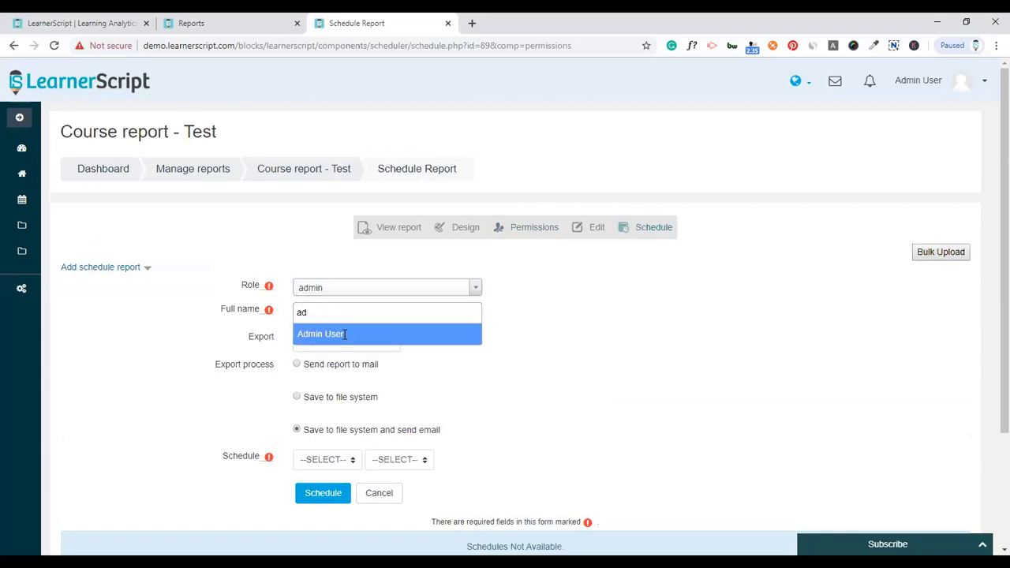
click(344, 333)
click(343, 360)
click(341, 407)
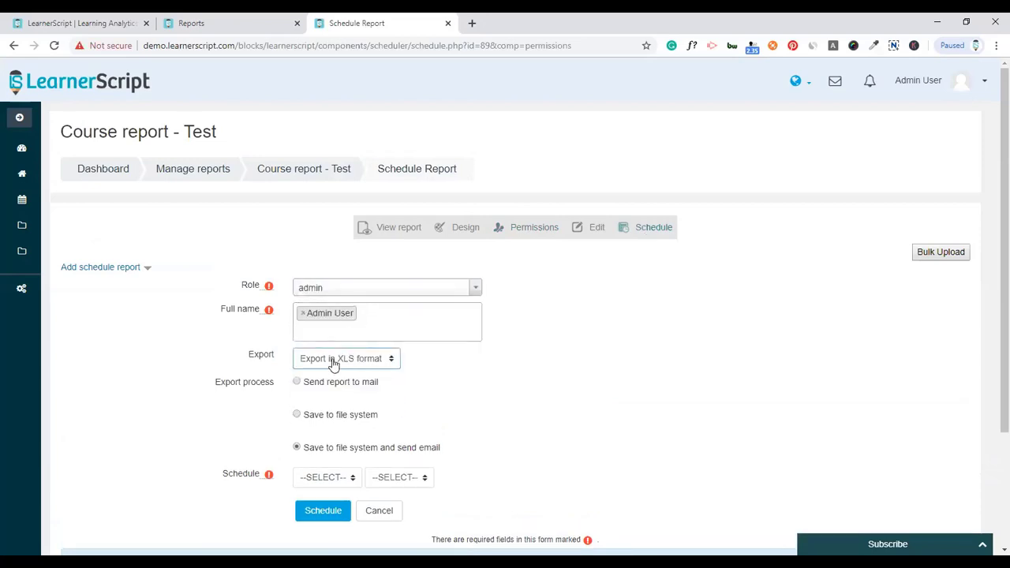
click(366, 327)
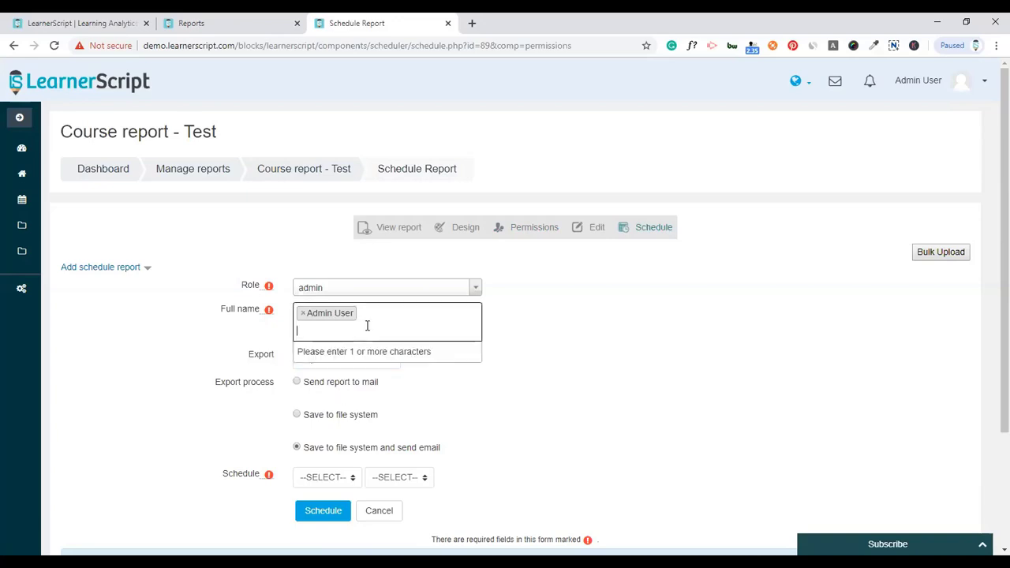
click(508, 349)
- Have the schedule send the report by mail daily at 21:00, and save it
click(297, 382)
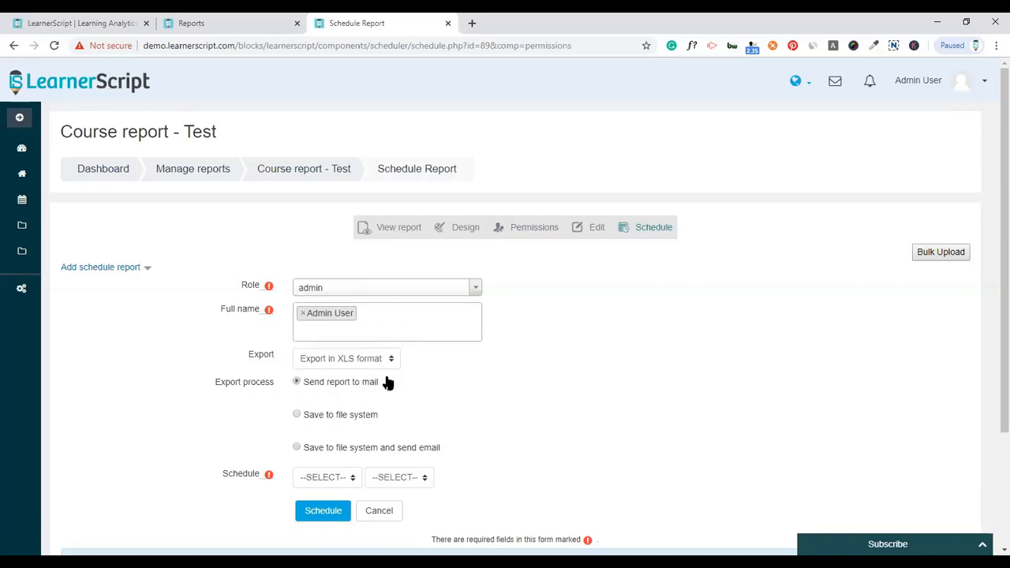
scroll(387, 382, down, 1)
click(333, 414)
click(353, 437)
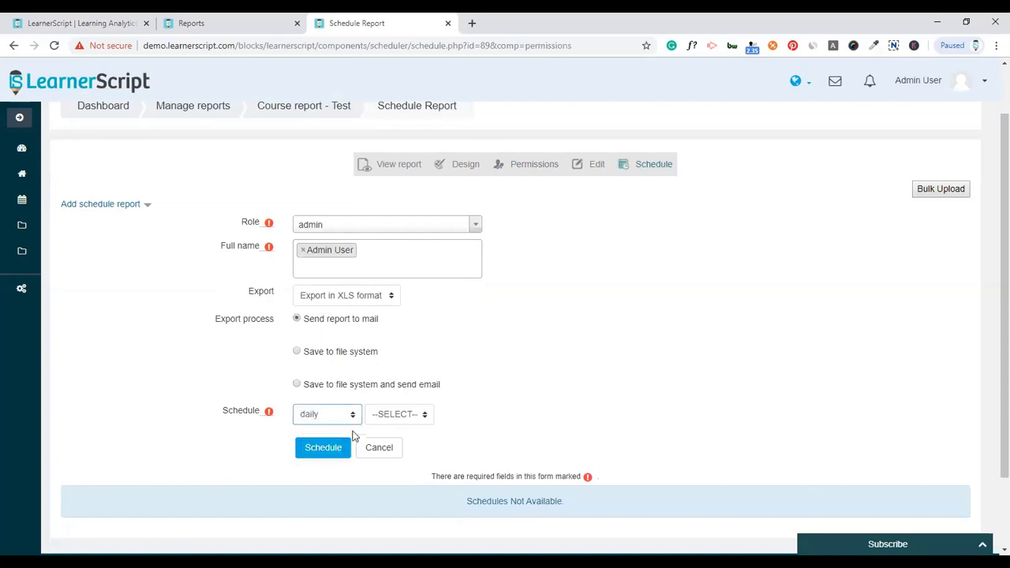
click(398, 414)
scroll(383, 379, down, 2)
click(383, 374)
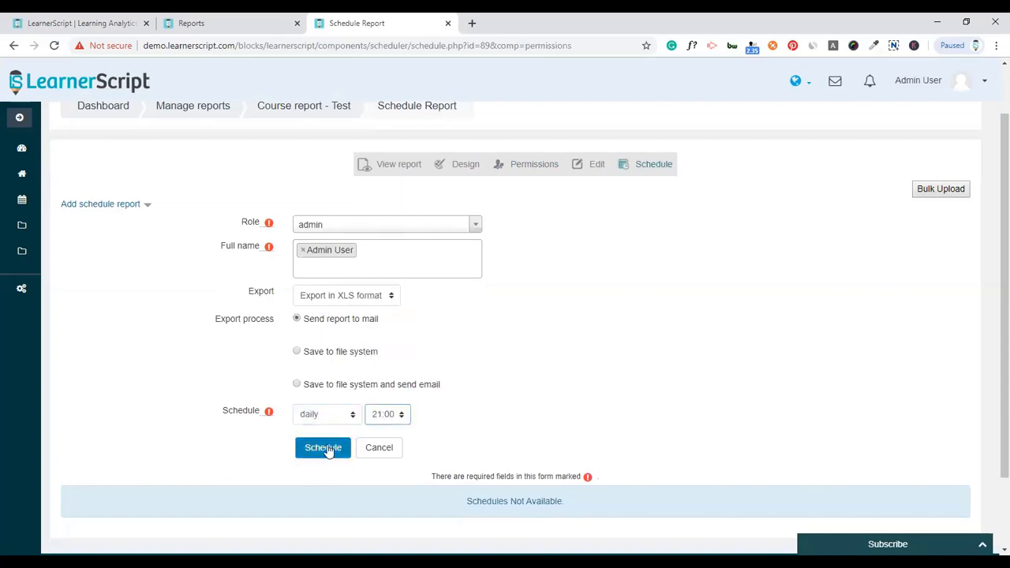
click(325, 448)
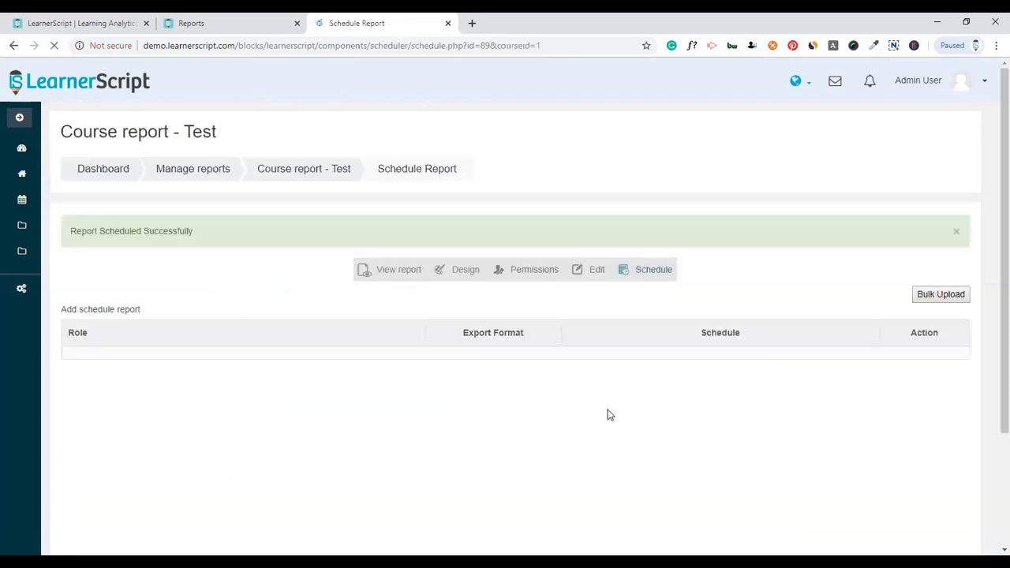
- Check the new Daily at 09:00PM schedule entry, then view the report's course data
scroll(552, 378, down, 2)
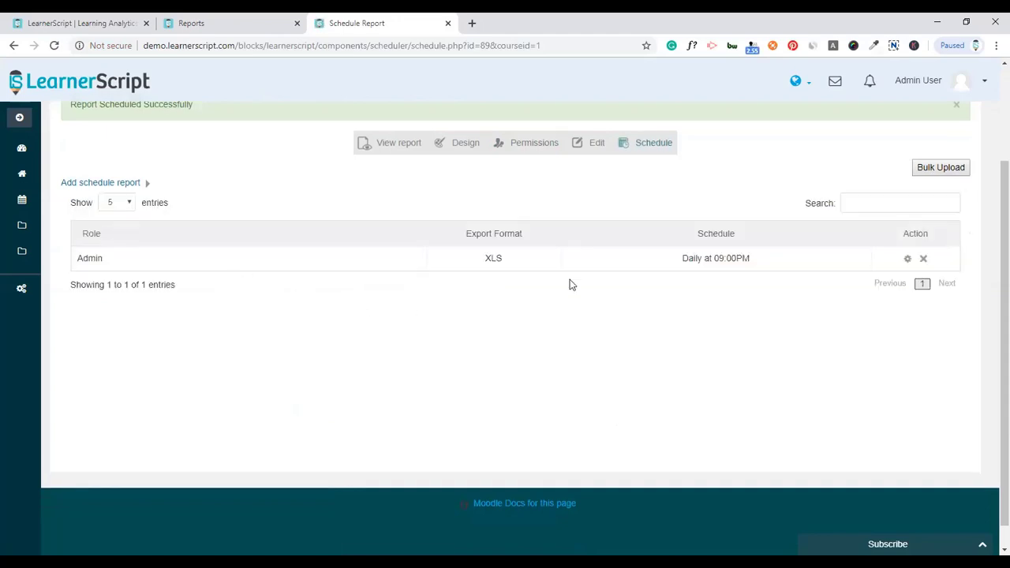
scroll(741, 335, up, 2)
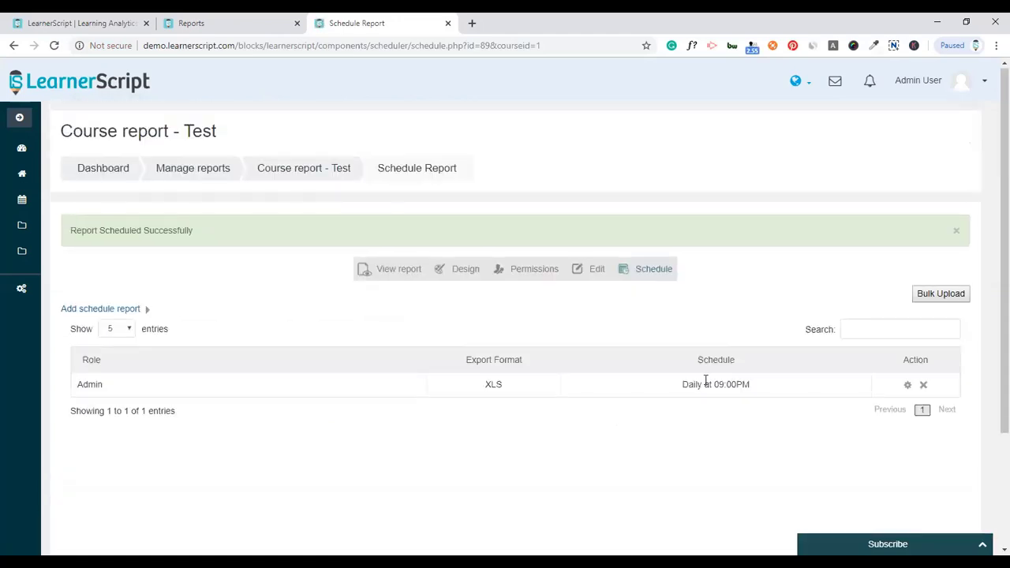
drag(695, 384, 753, 384)
click(754, 384)
click(379, 270)
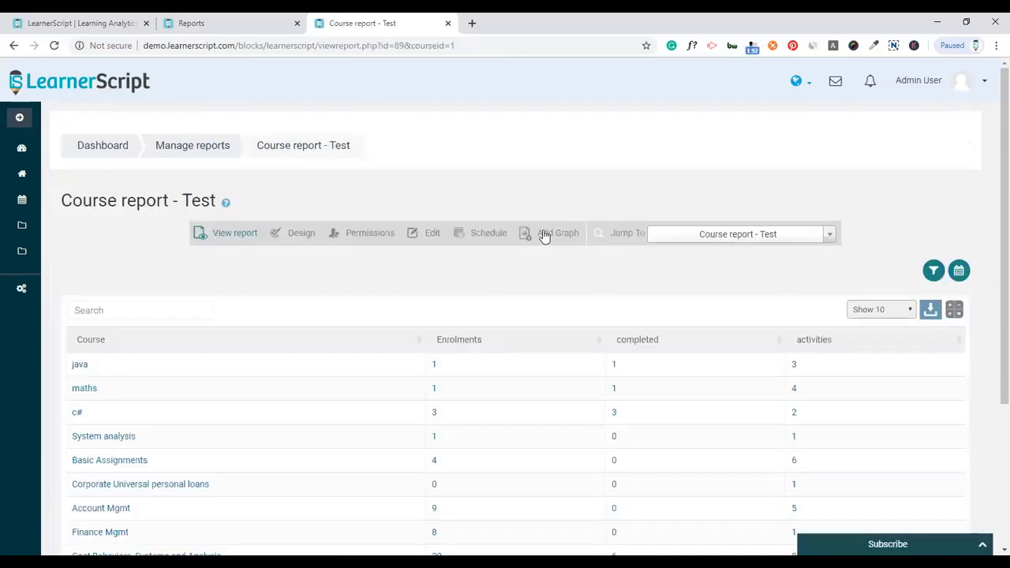
- Start a new column chart named 'Participation'
click(543, 235)
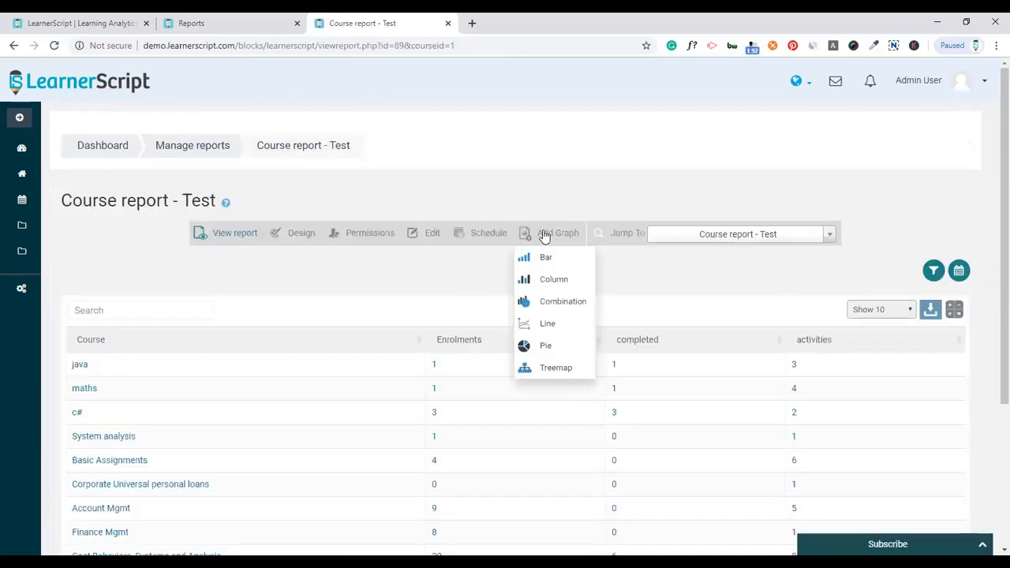
click(544, 280)
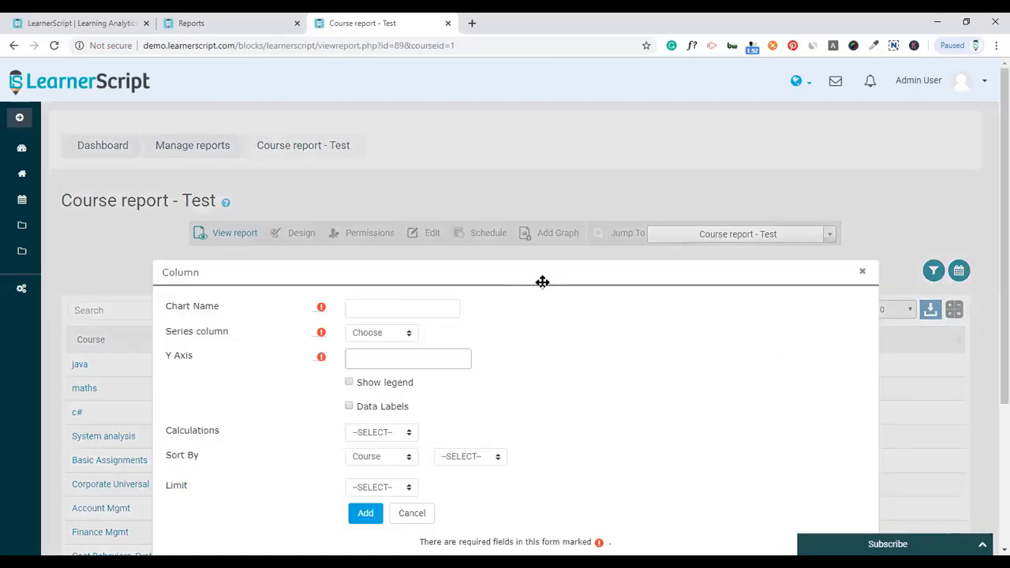
click(388, 240)
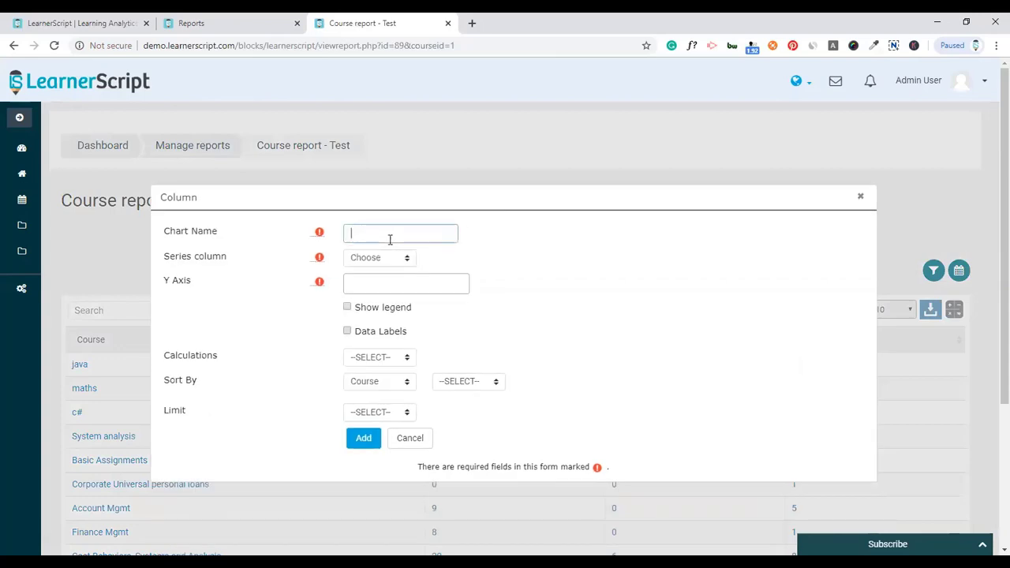
text(COlu)
key(BackSpace)
key(BackSpace)
key(BackSpace)
text(Participatio)
- Use Course as the series, with Enrolments and completed on the Y axis
click(390, 256)
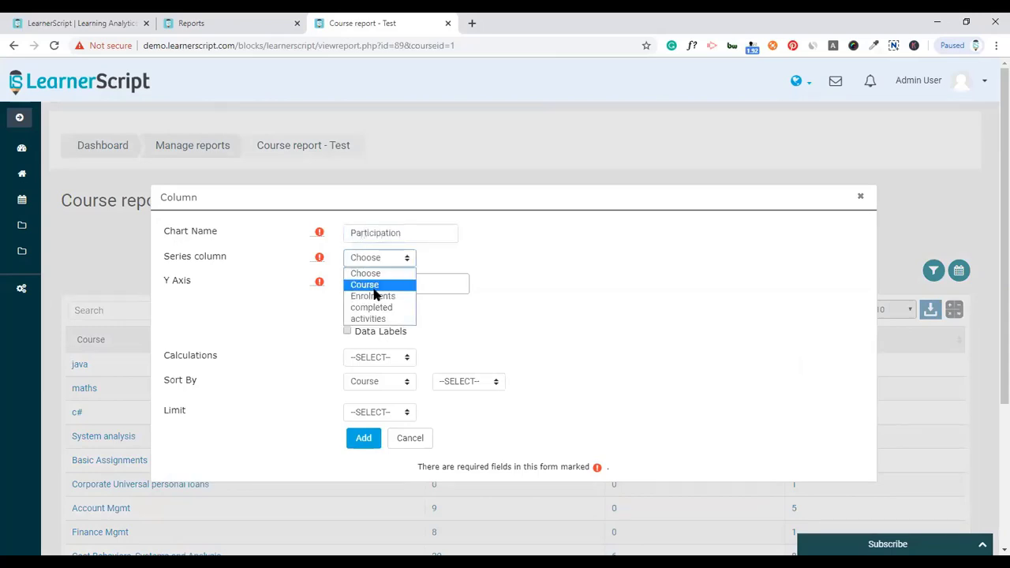
click(381, 285)
click(383, 289)
click(378, 324)
click(383, 304)
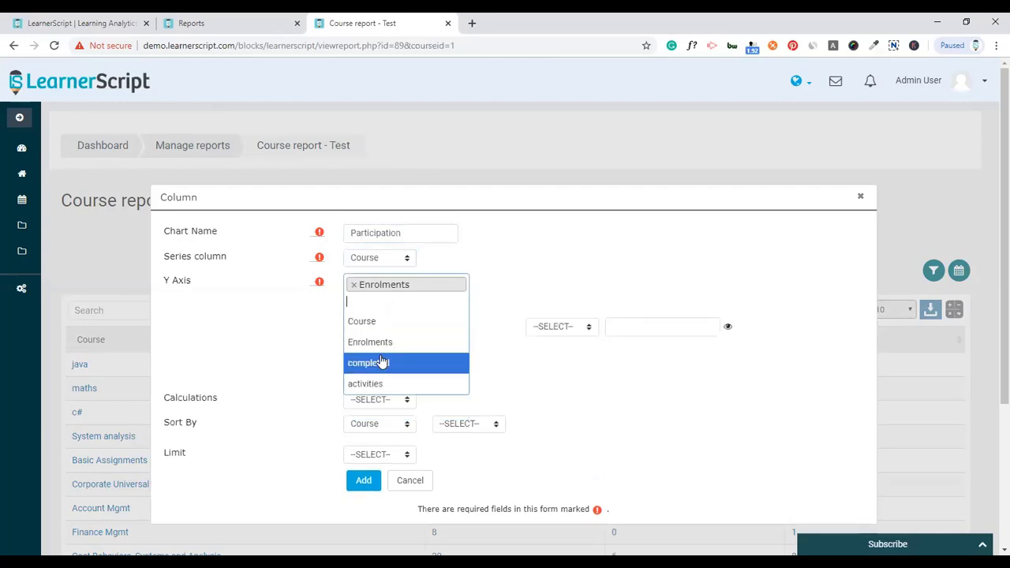
click(384, 360)
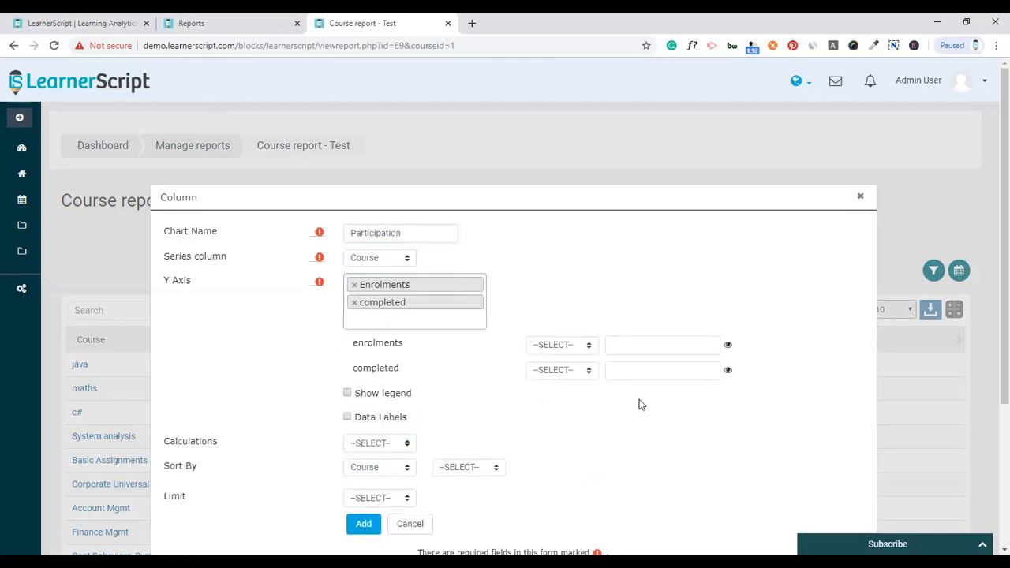
- Limit to enrolments greater than 10, drop the completed filter, and create the chart with data labels
click(565, 352)
click(556, 388)
click(619, 344)
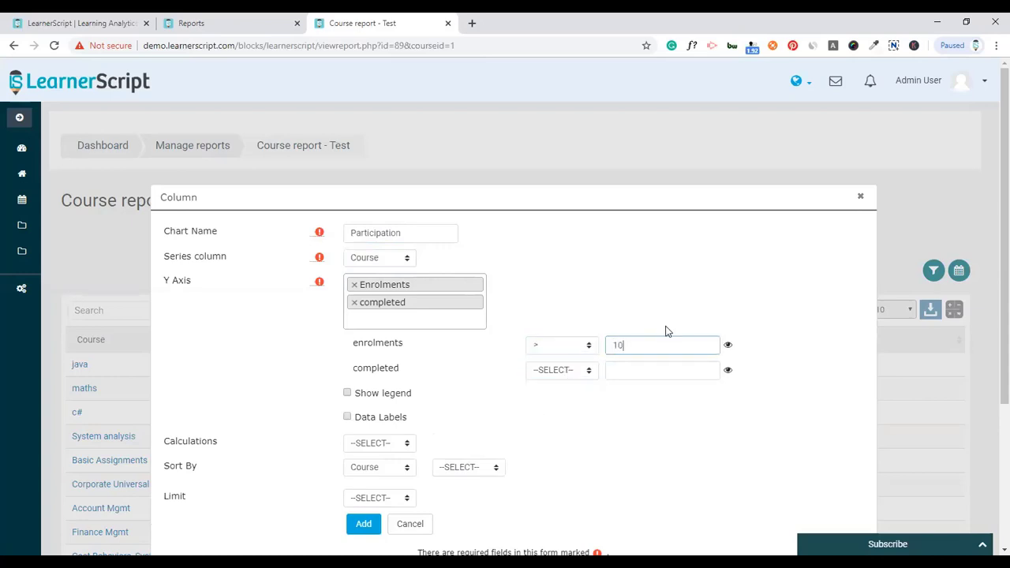
click(728, 369)
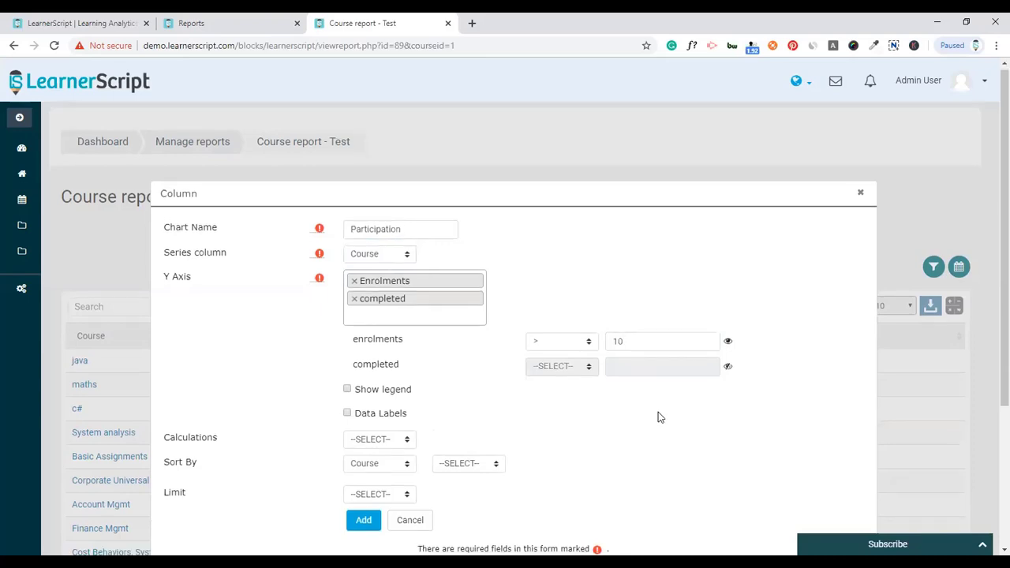
scroll(659, 417, down, 1)
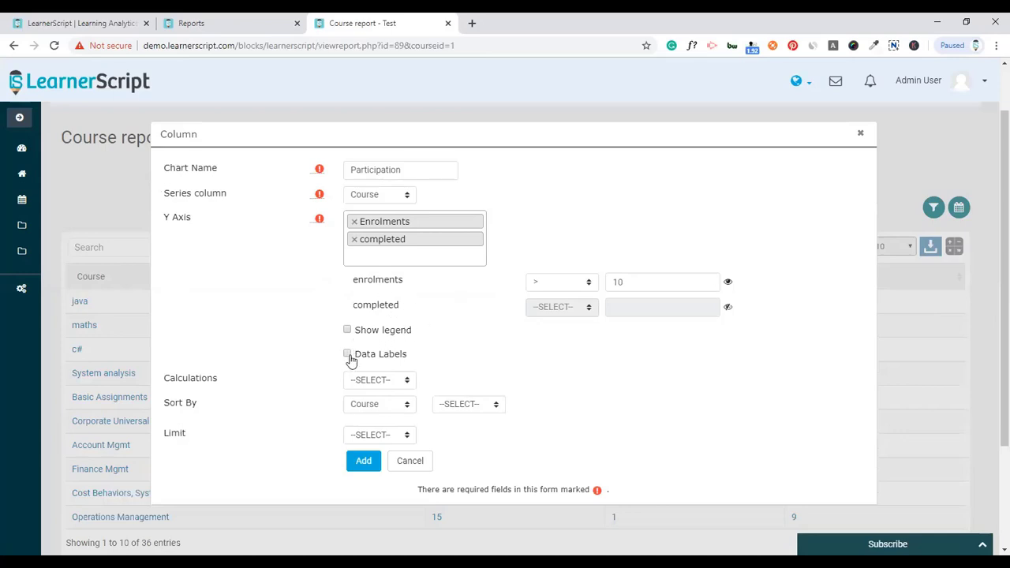
click(368, 460)
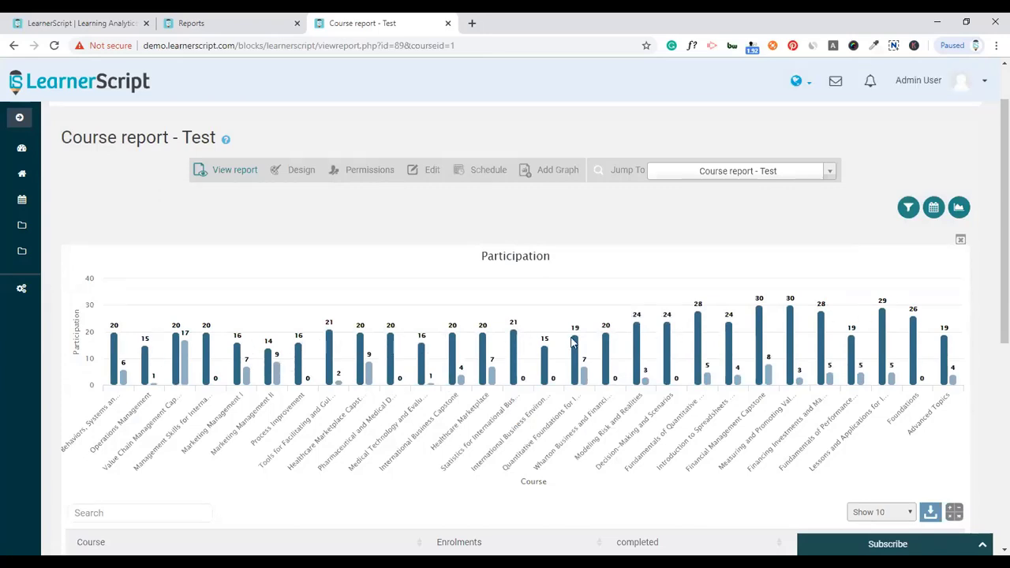
- Remove the enrolment filter from the Participation chart so every course is included
click(960, 209)
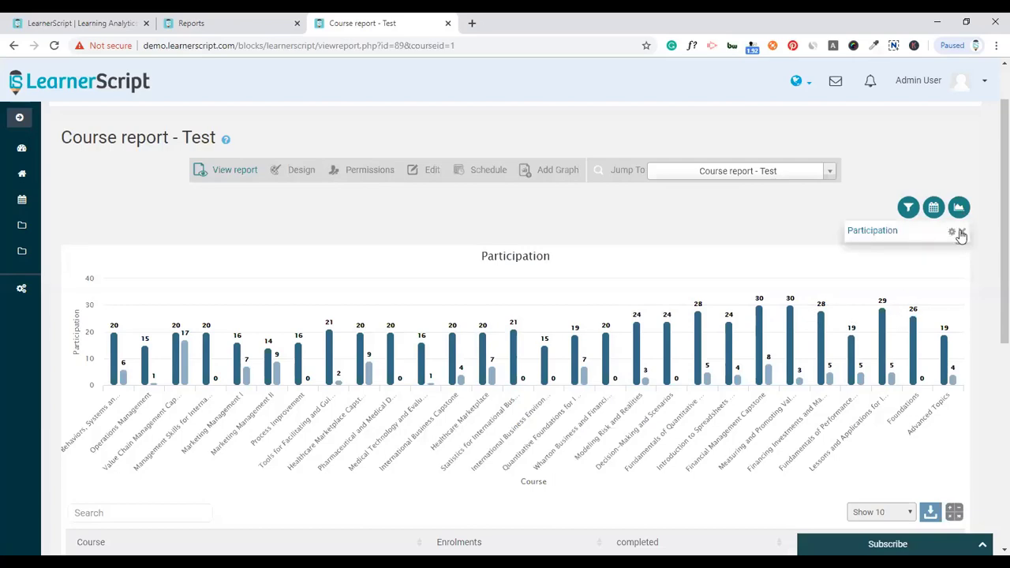
click(952, 233)
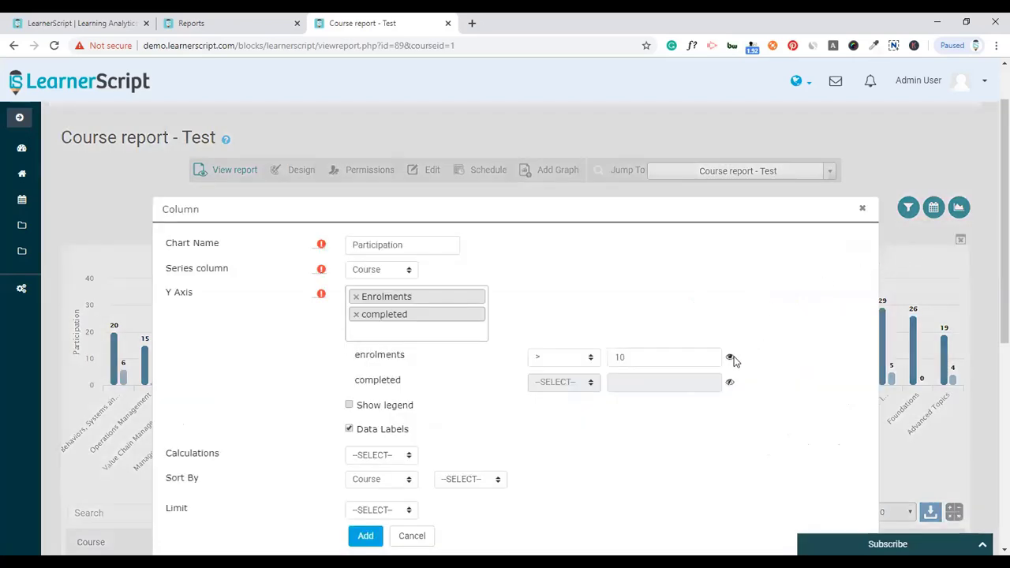
scroll(784, 342, down, 3)
click(367, 349)
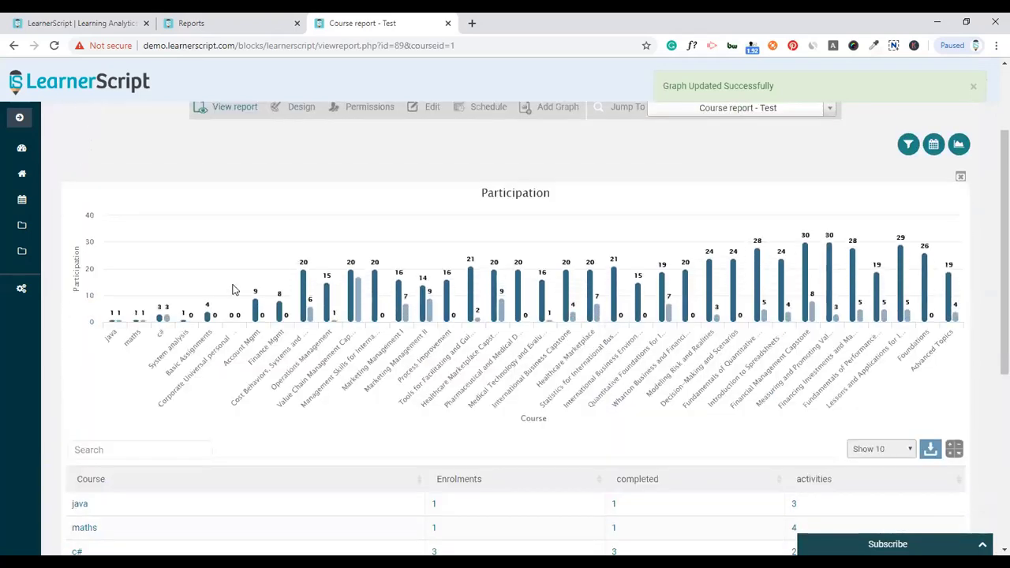
- Turn on the Participation chart's legend for Enrolments and completed
click(961, 147)
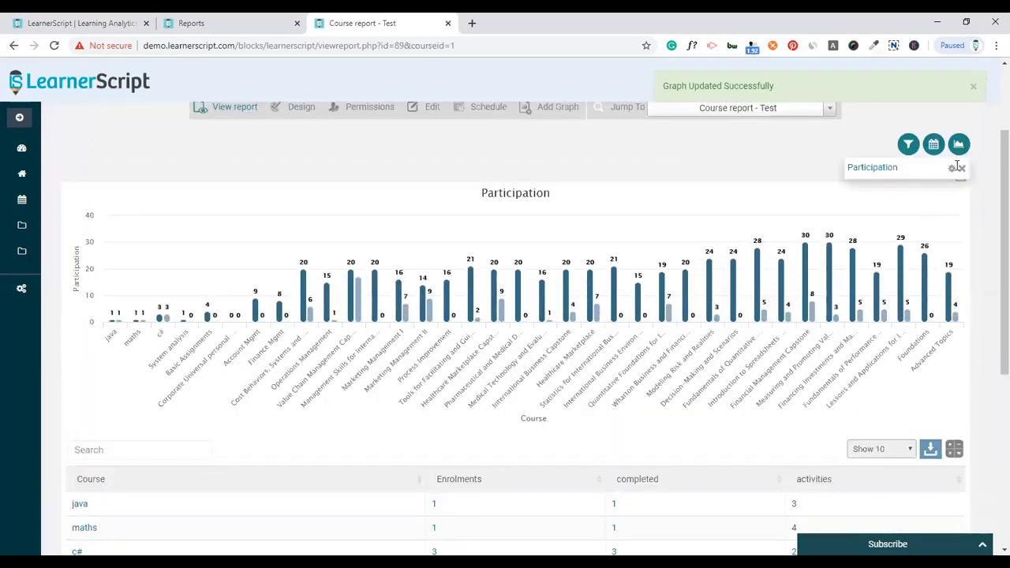
click(952, 169)
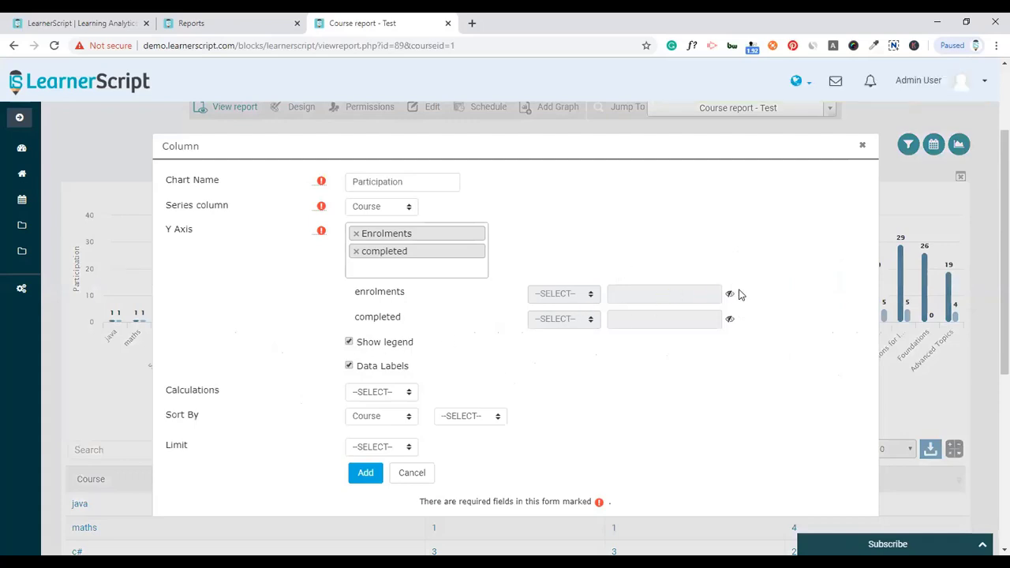
click(377, 471)
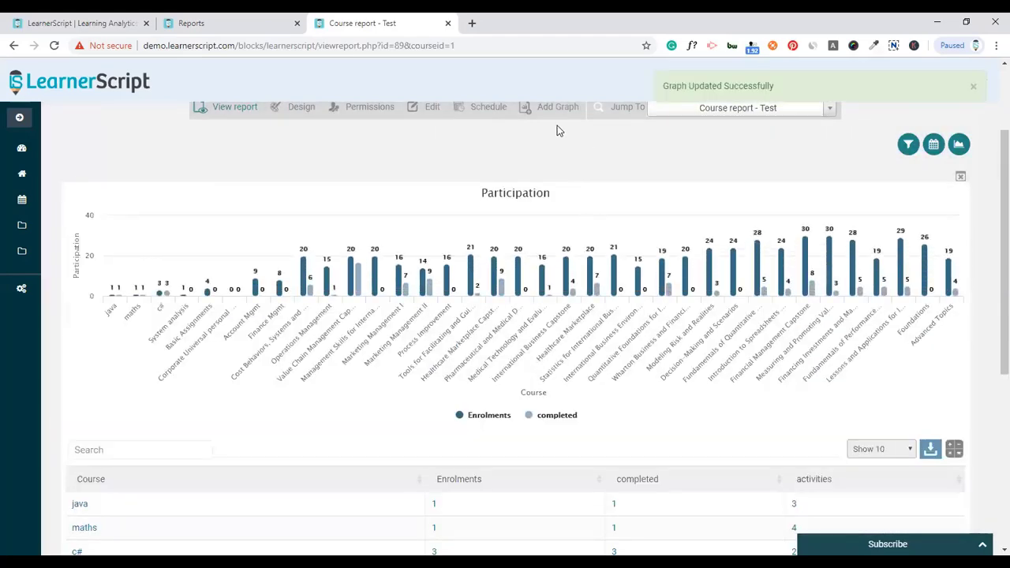
click(557, 111)
- Set up the 'Participation - combo' chart: Course series, Enrolments as line, completed as columns
click(555, 173)
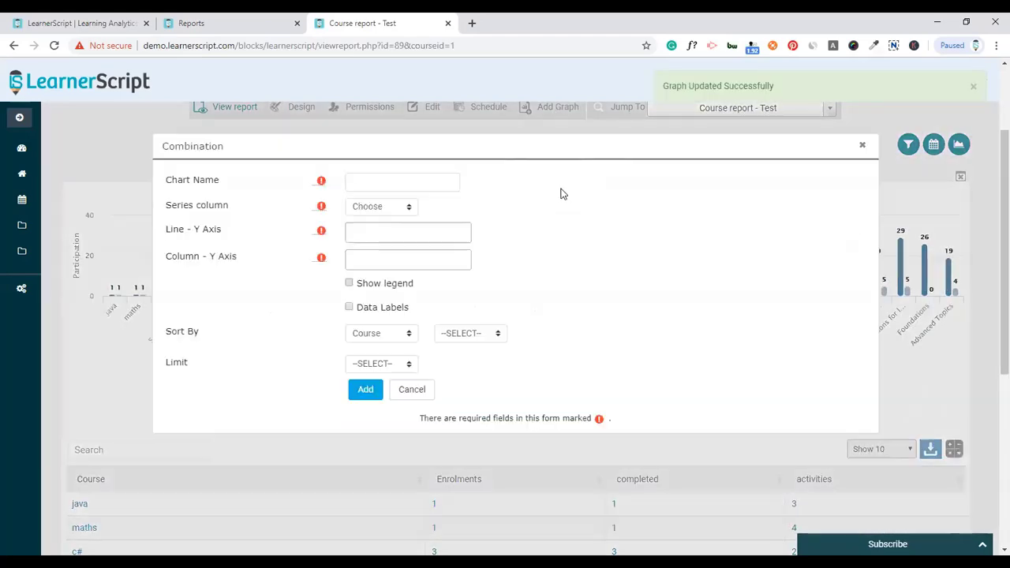
click(380, 182)
text(Participation - combo)
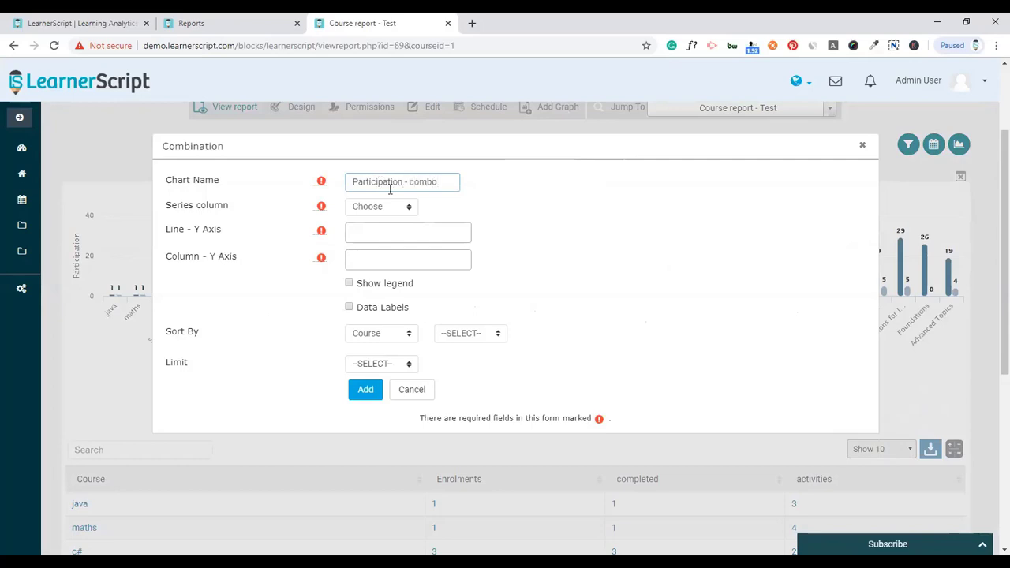
click(387, 207)
click(388, 234)
click(391, 233)
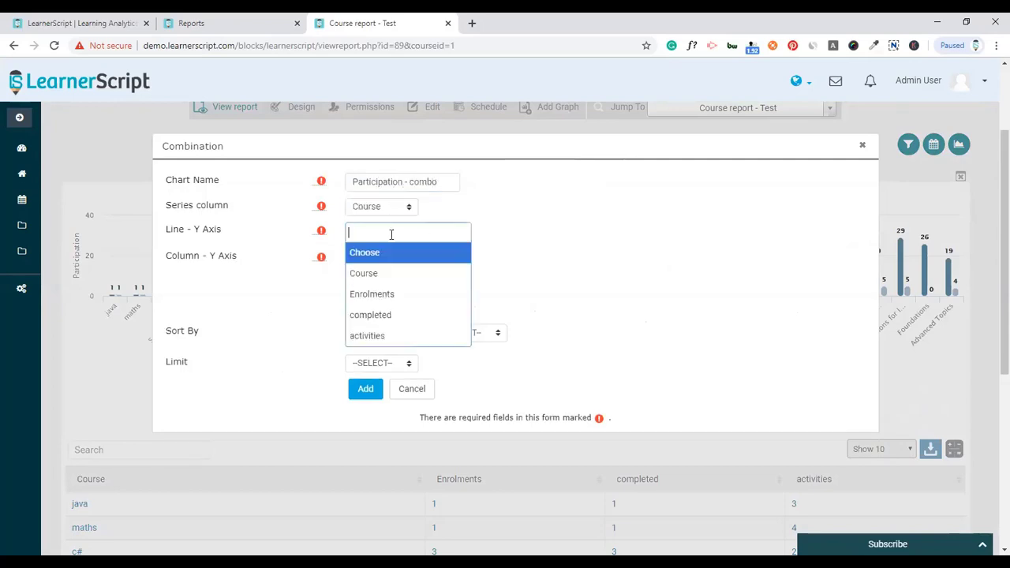
click(384, 293)
click(383, 275)
click(388, 359)
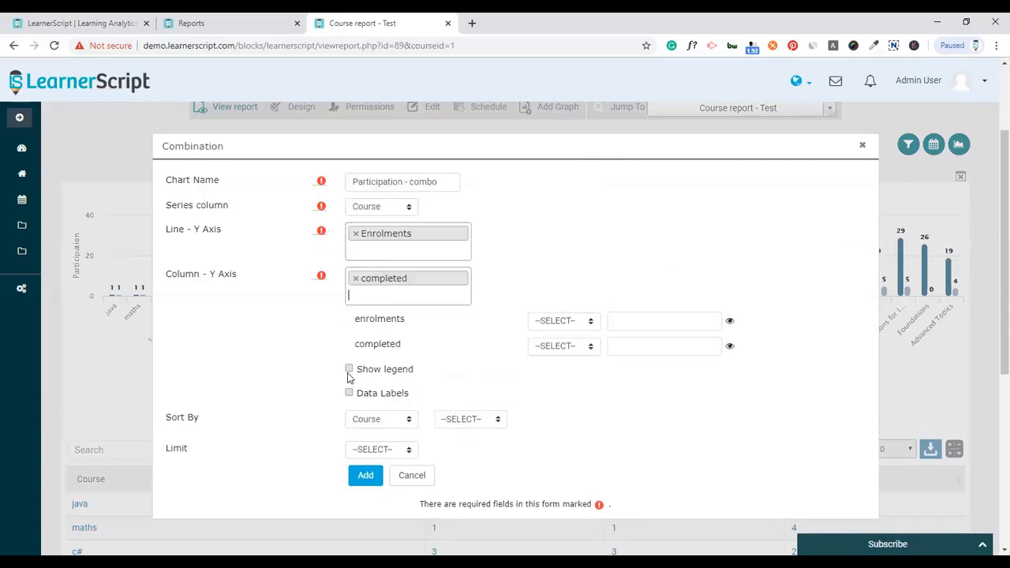
- Create the combo chart with legend and data labels, and display it above the report table
click(348, 371)
click(349, 393)
click(365, 475)
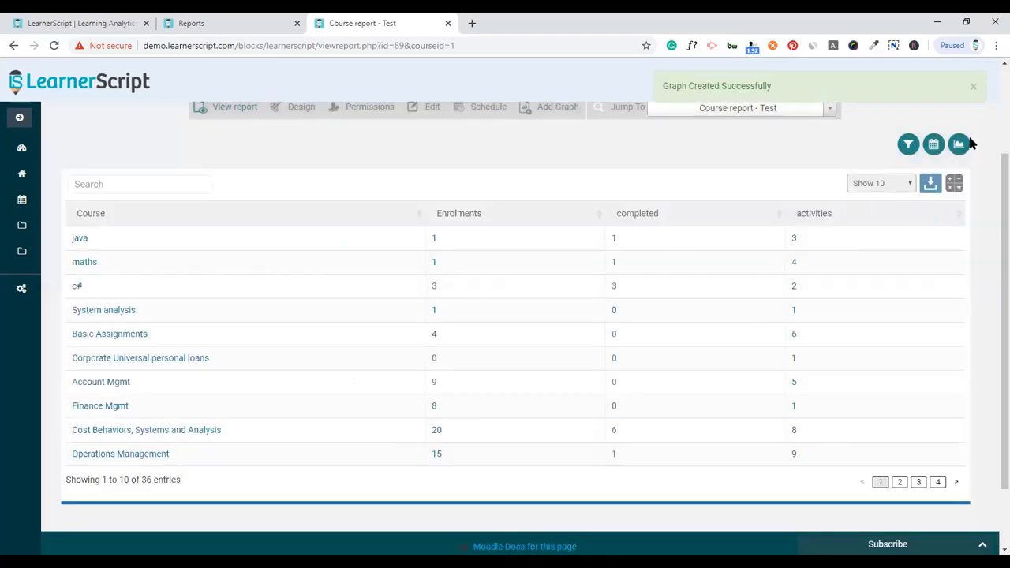
click(958, 144)
click(879, 190)
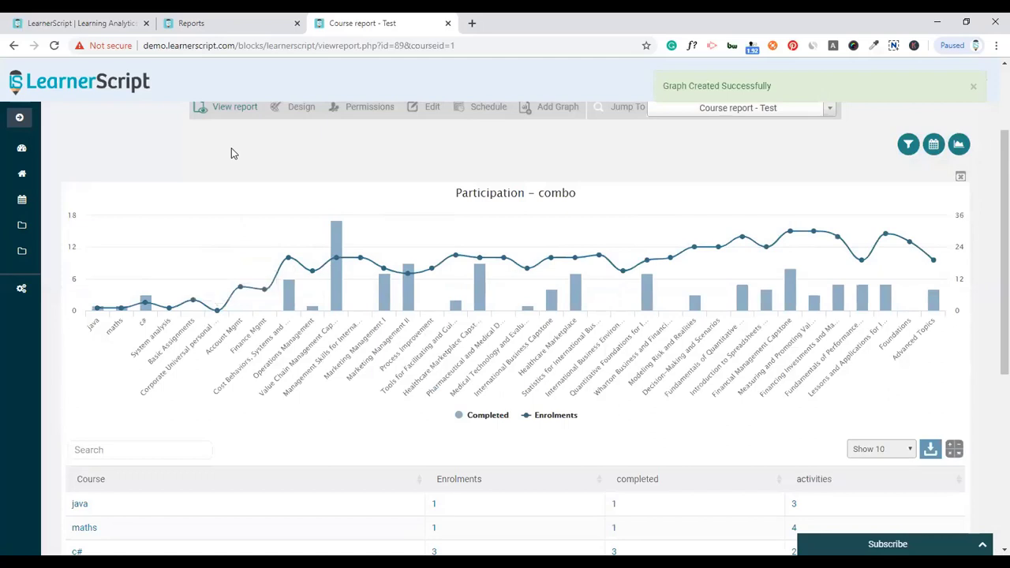
- Toggle the Enrolments and Completed legend items off and back on in the combo chart
click(547, 418)
click(547, 418)
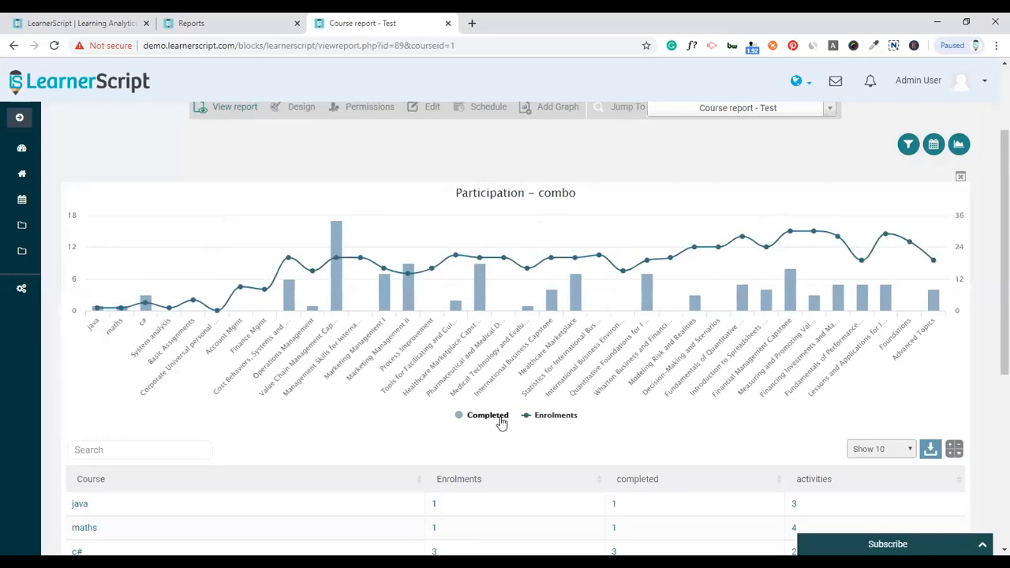
click(501, 422)
click(501, 422)
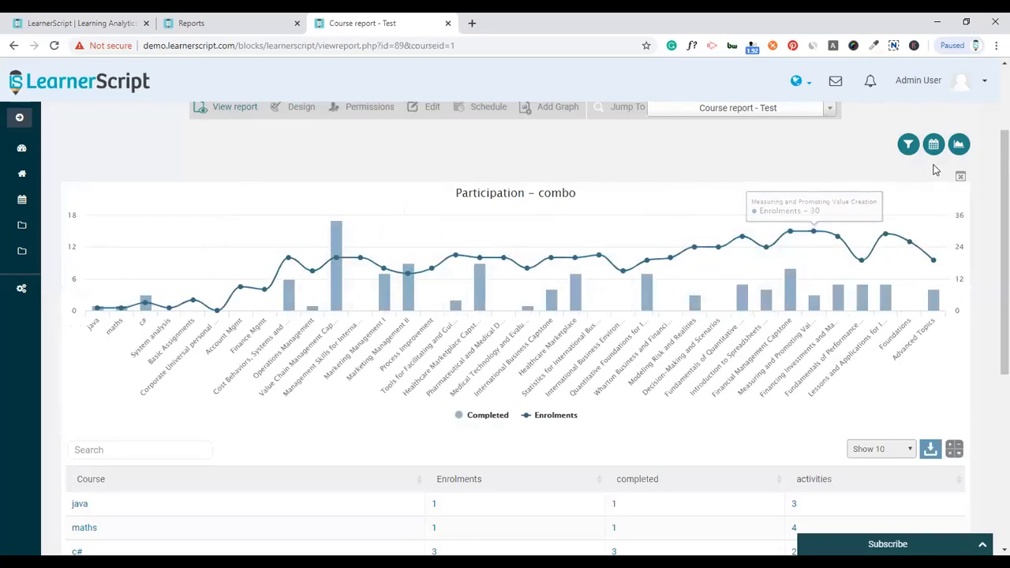
- Switch between the Participation and Participation - combo charts to compare them
click(957, 150)
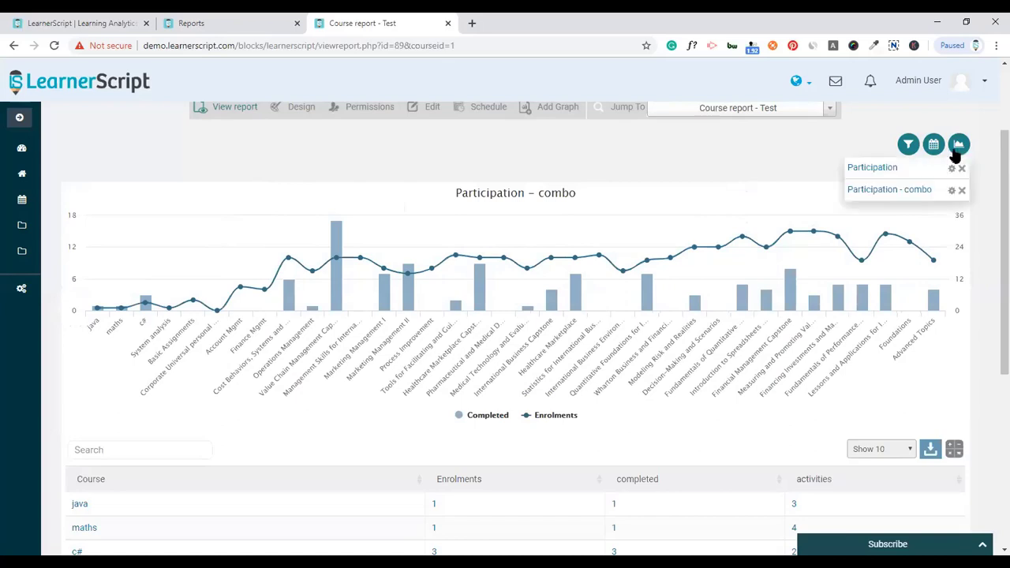
click(896, 170)
click(958, 150)
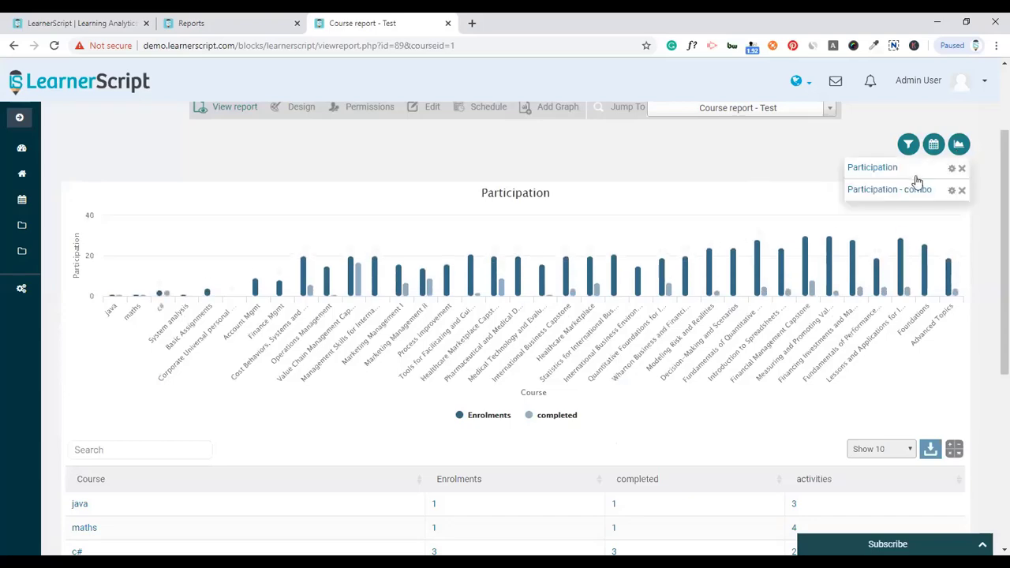
click(899, 190)
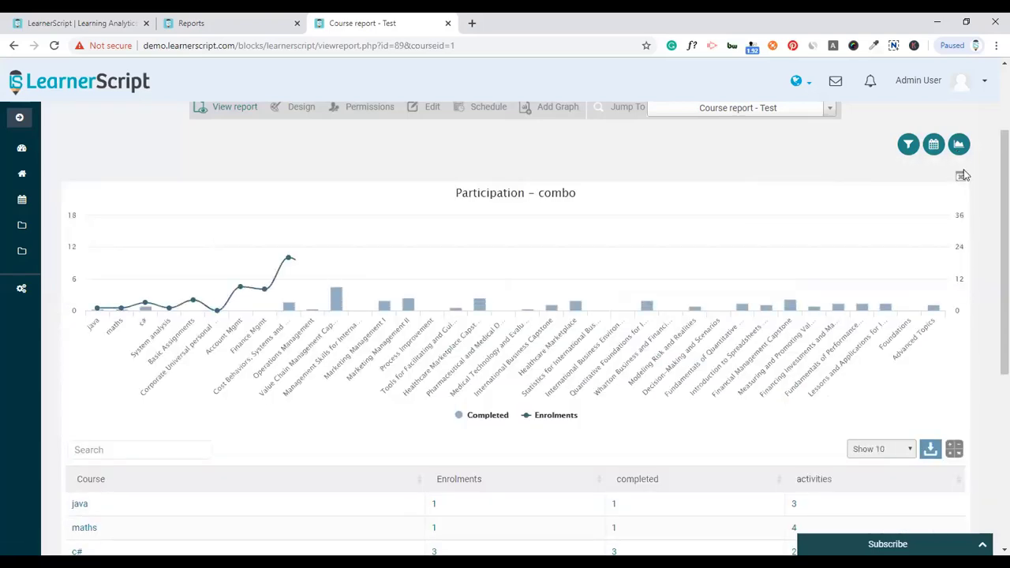
scroll(504, 205, up, 3)
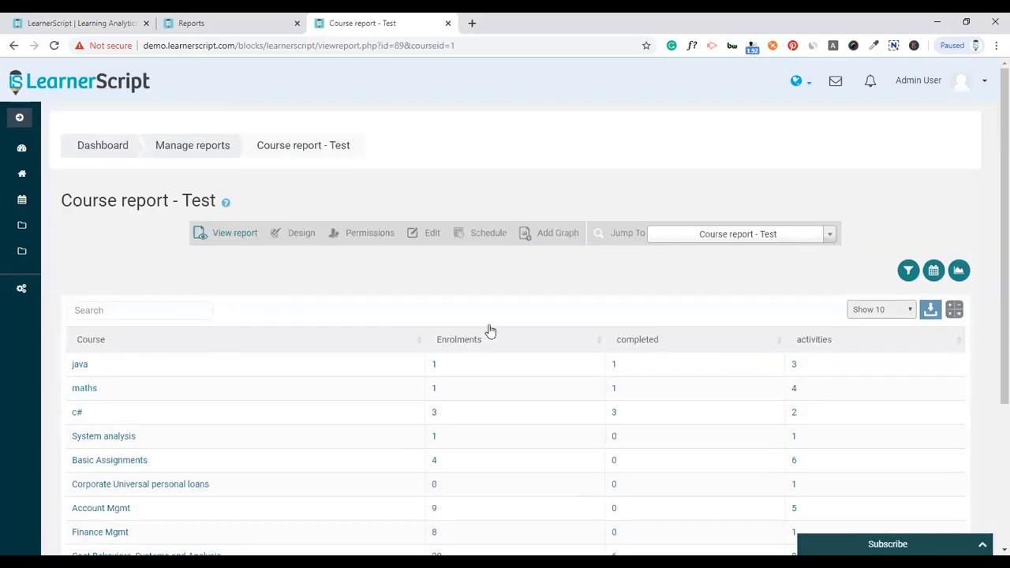
click(959, 270)
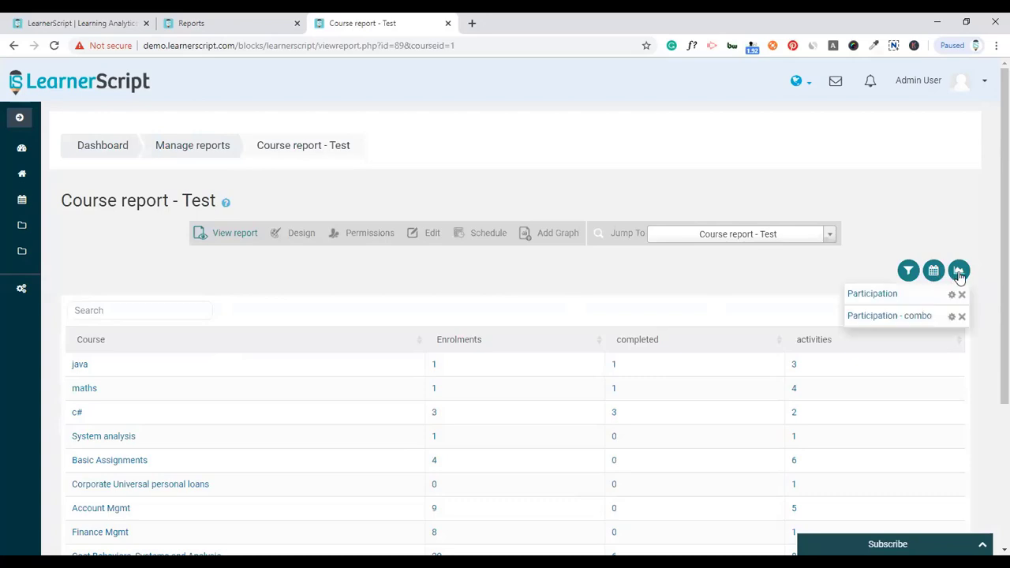
click(872, 293)
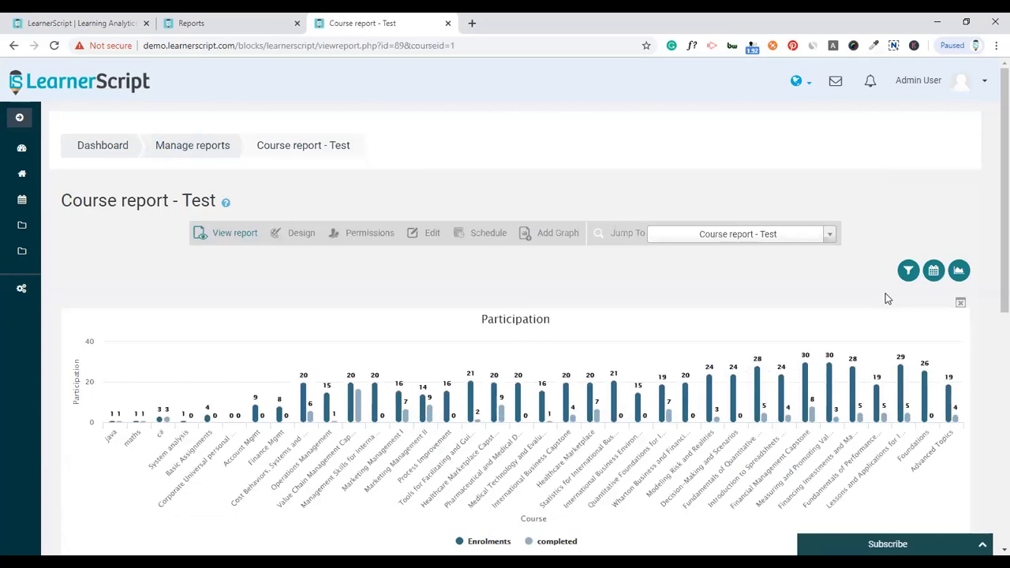
- Return to the plain data table and read the course report's description
click(961, 304)
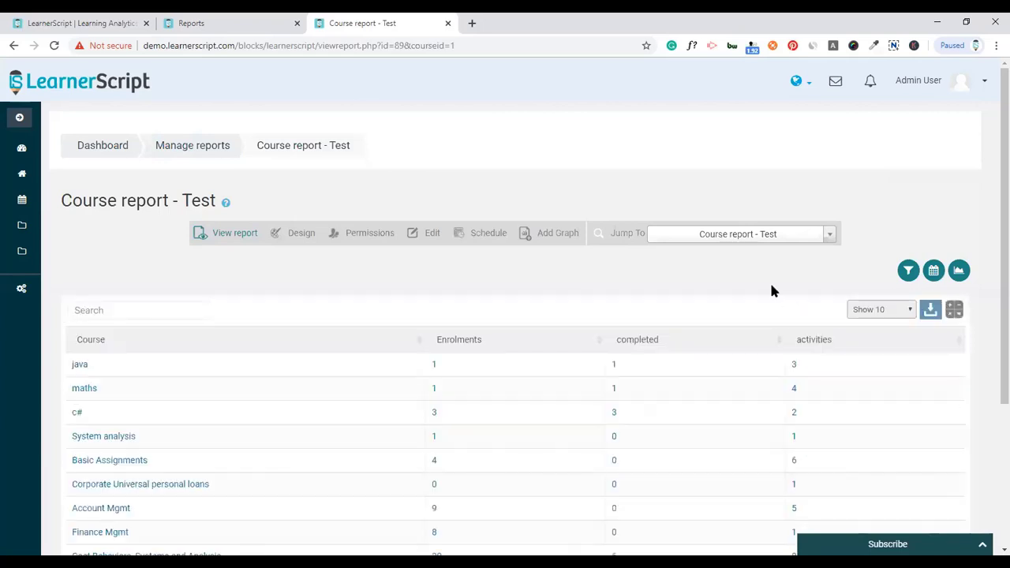
click(226, 204)
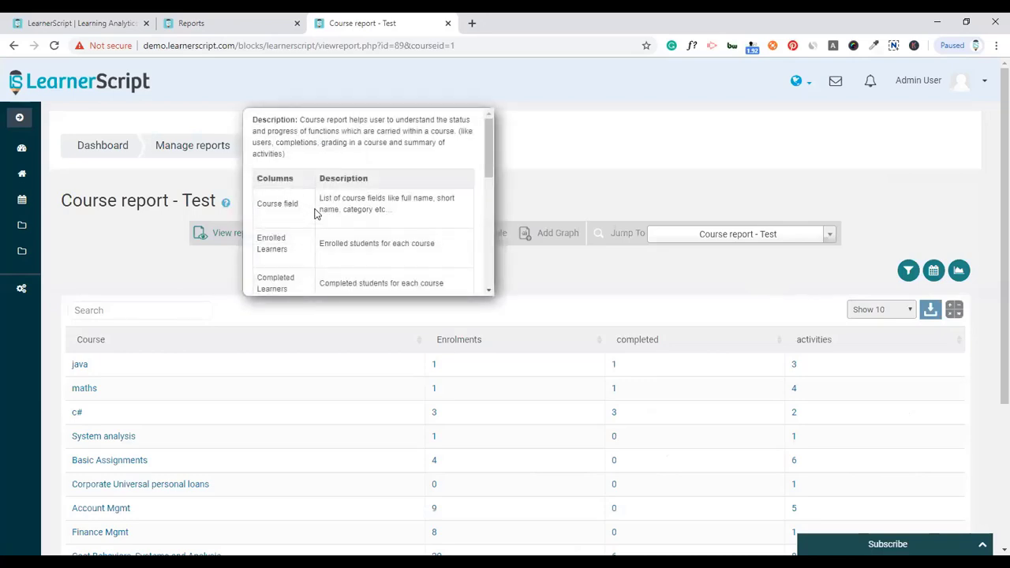
scroll(315, 213, down, 5)
scroll(331, 211, up, 5)
click(606, 184)
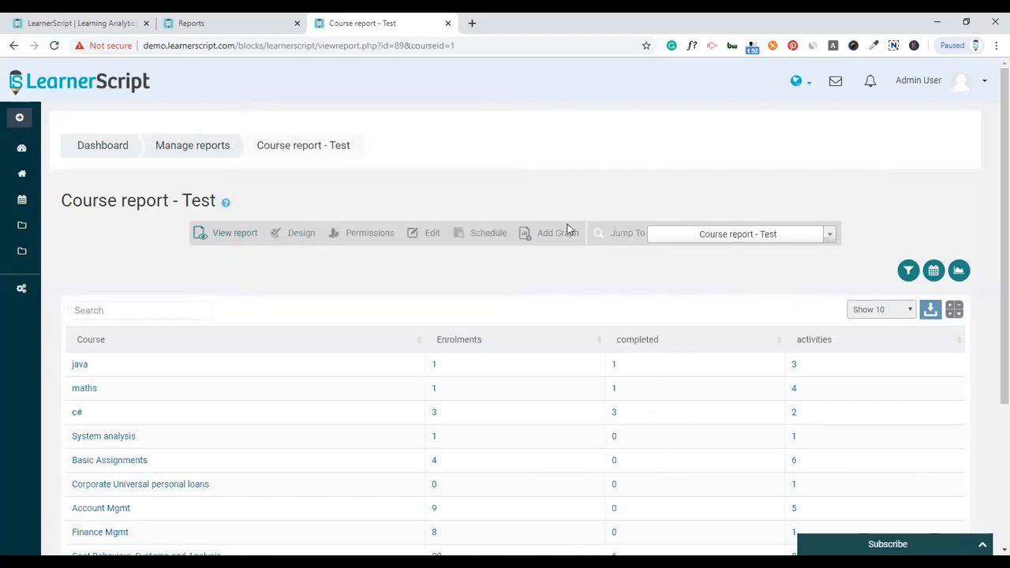
scroll(442, 408, down, 3)
scroll(490, 381, up, 3)
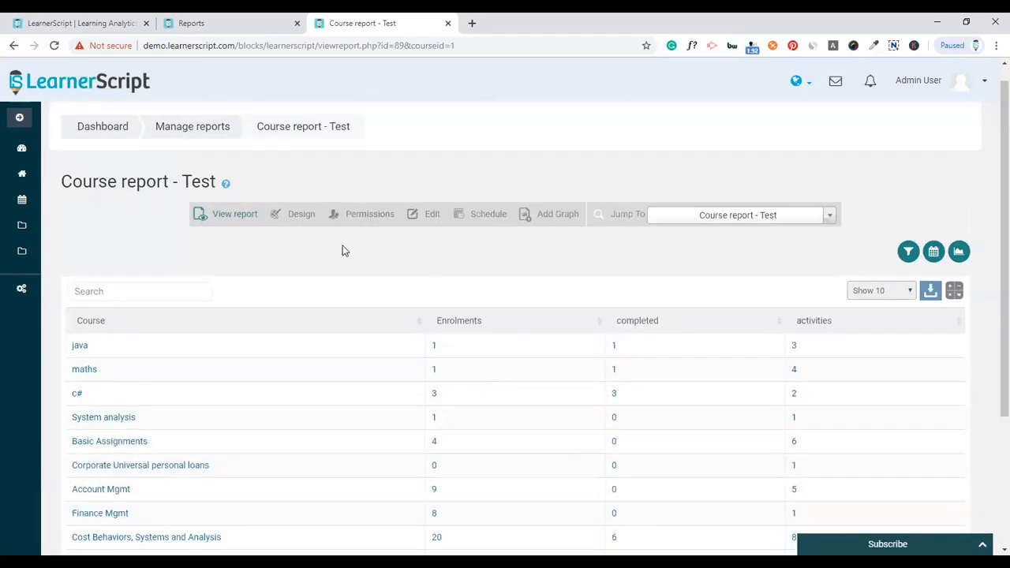
- On the LearnerScript dashboard, tick Course report - Test, pick its chart type, and add it as a widget
click(235, 19)
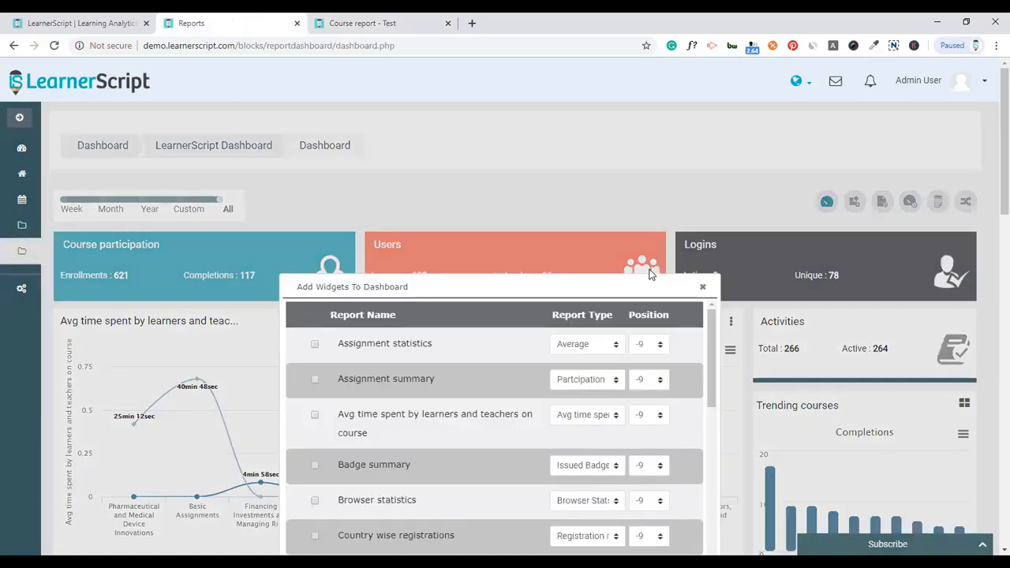
scroll(751, 320, down, 4)
scroll(555, 304, up, 3)
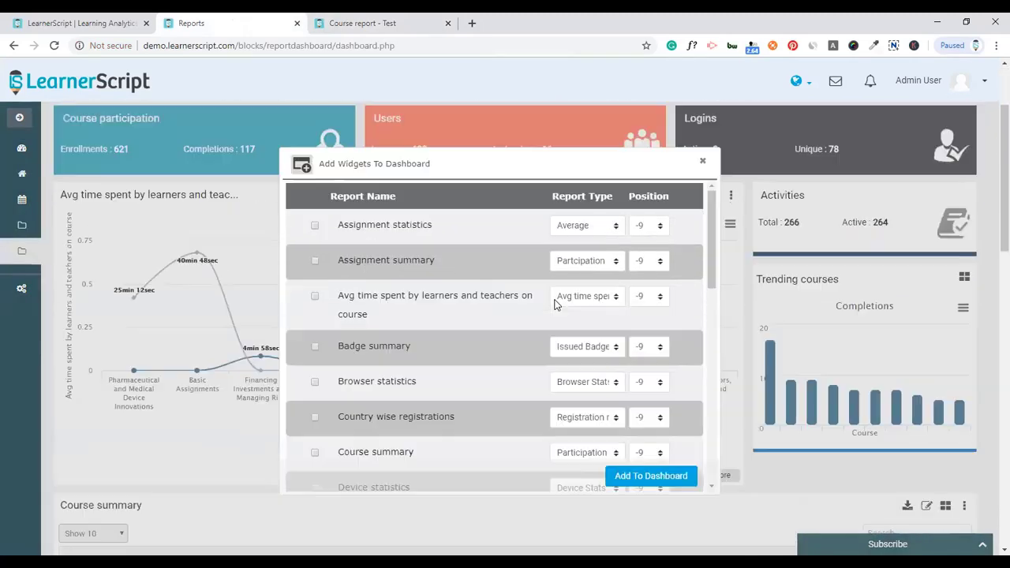
scroll(631, 284, down, 4)
scroll(695, 268, up, 4)
drag(712, 258, 720, 463)
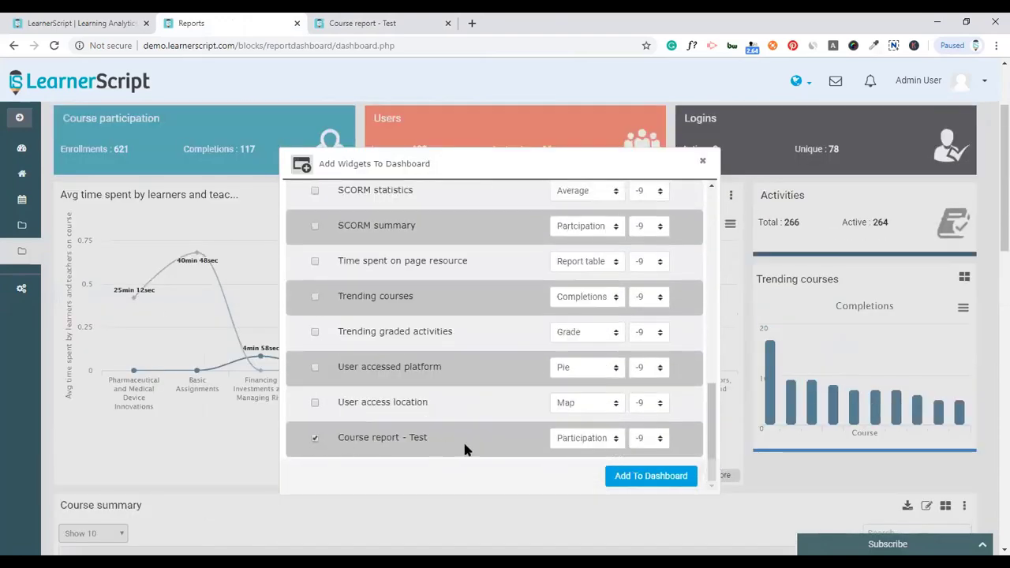
click(598, 443)
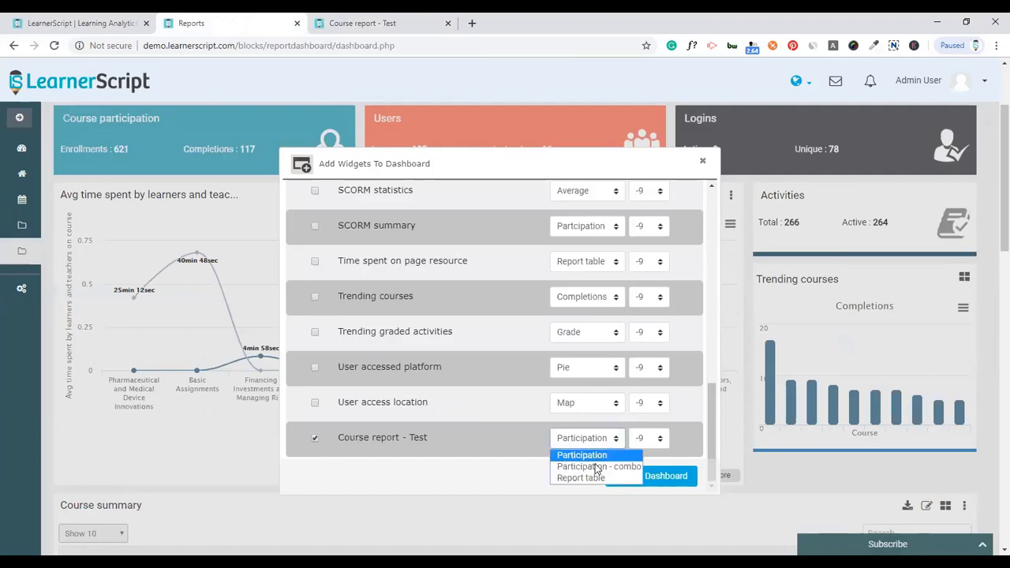
click(597, 469)
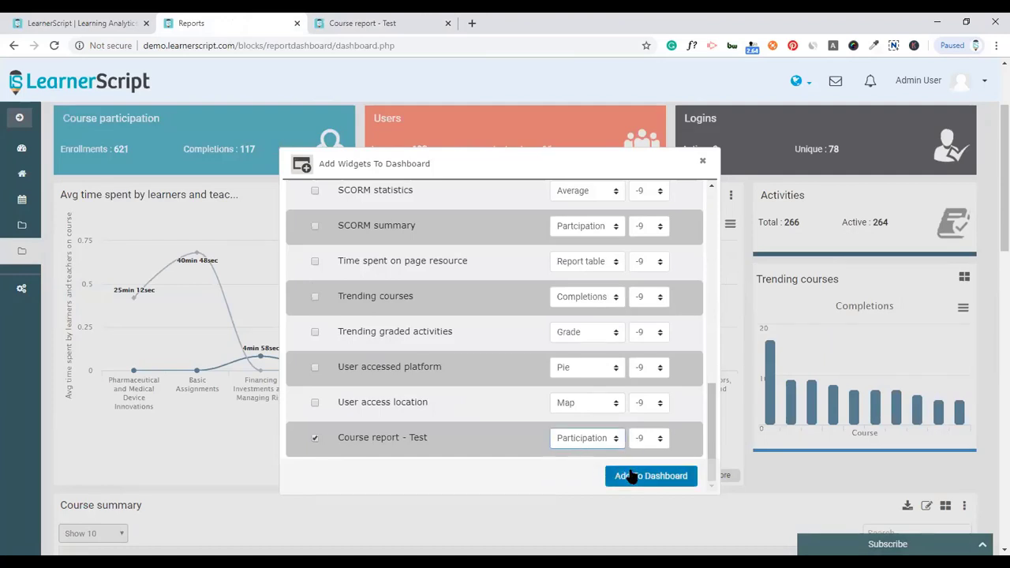
click(631, 477)
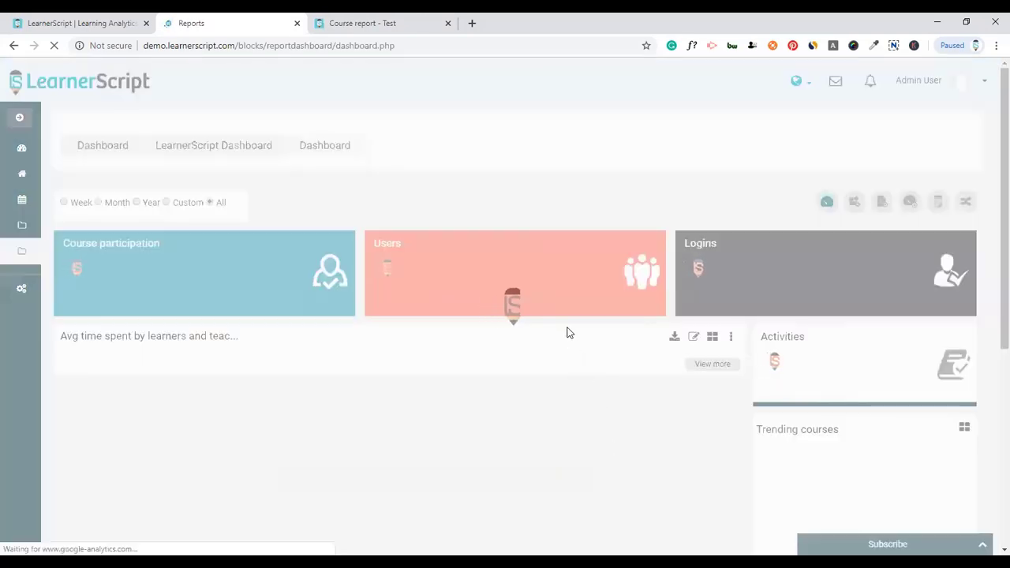
scroll(564, 322, down, 4)
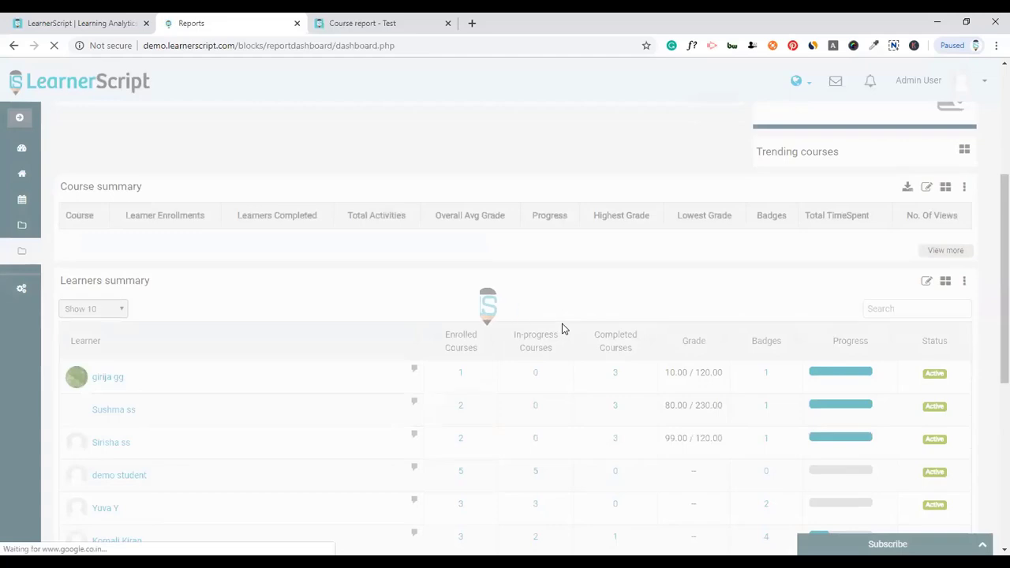
scroll(565, 329, down, 10)
scroll(379, 236, up, 1)
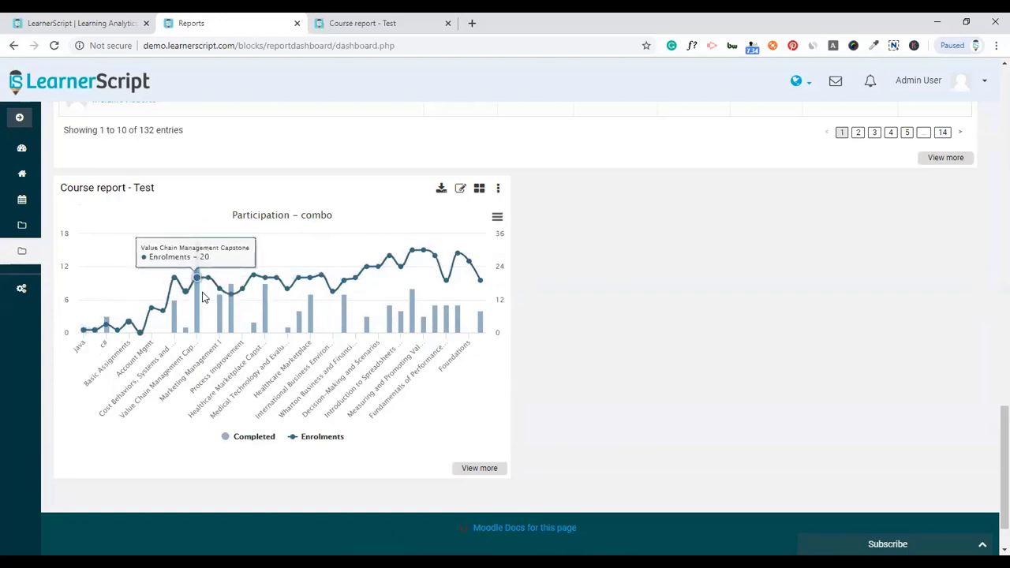
- In a new Site administration tab, reach the Dashboard through course management and enter customising mode
mouse_move(16, 253)
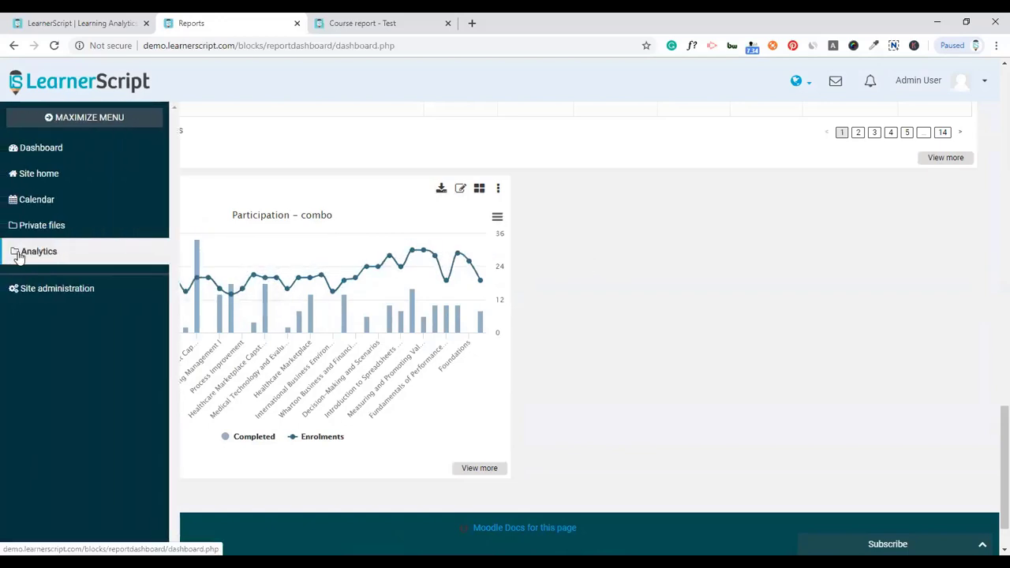
middle_click(51, 288)
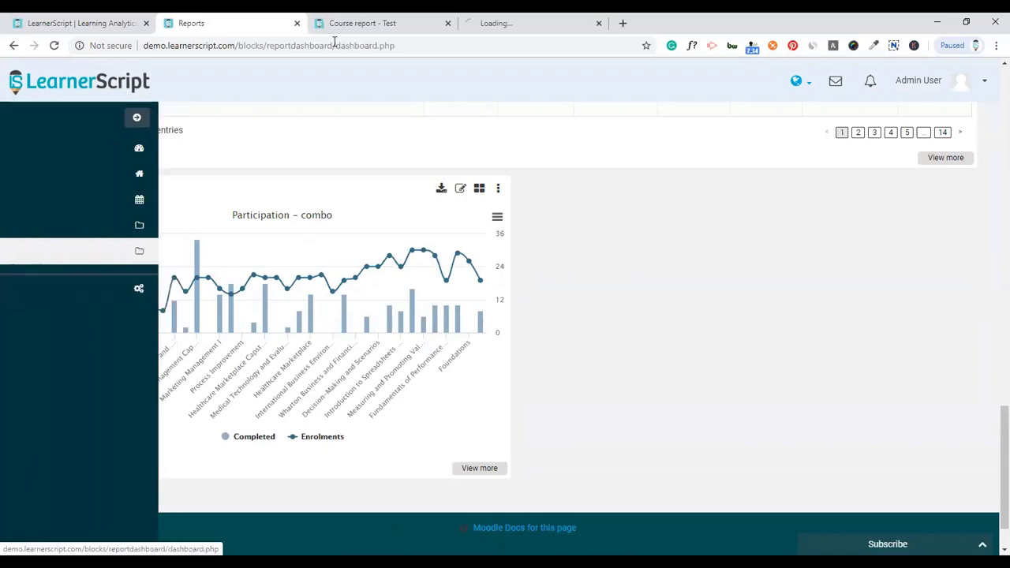
click(483, 21)
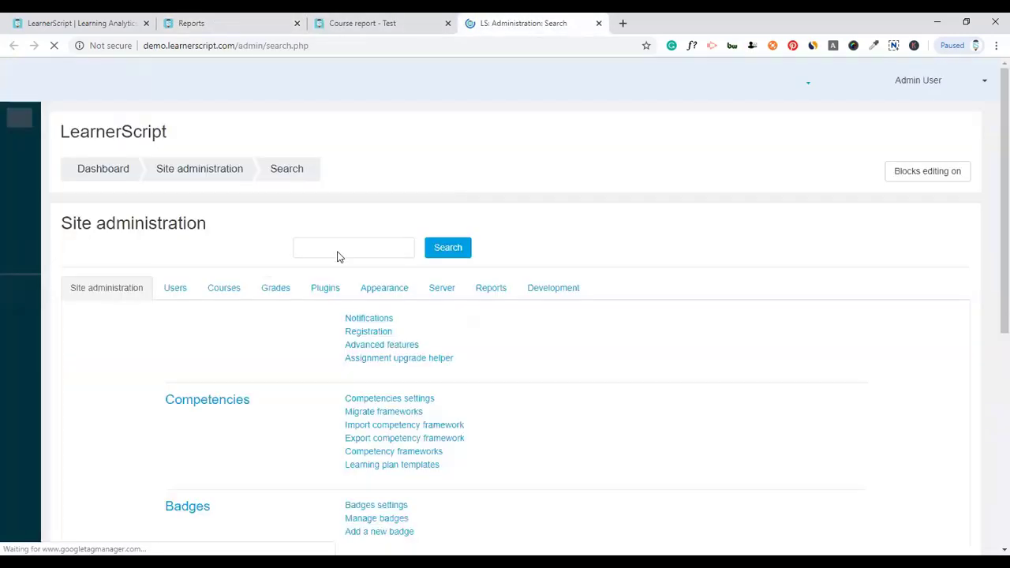
click(228, 299)
click(371, 319)
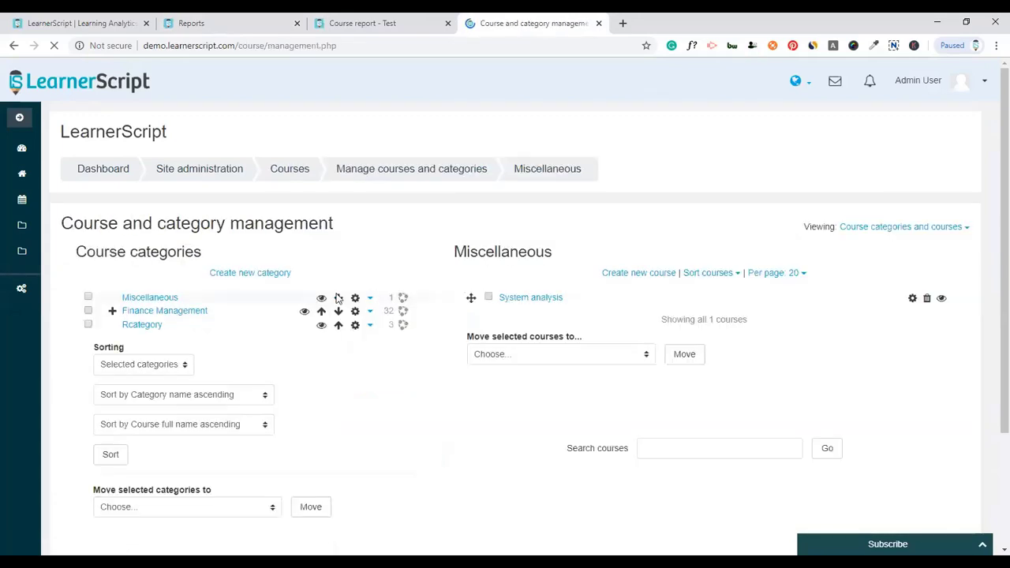
click(89, 169)
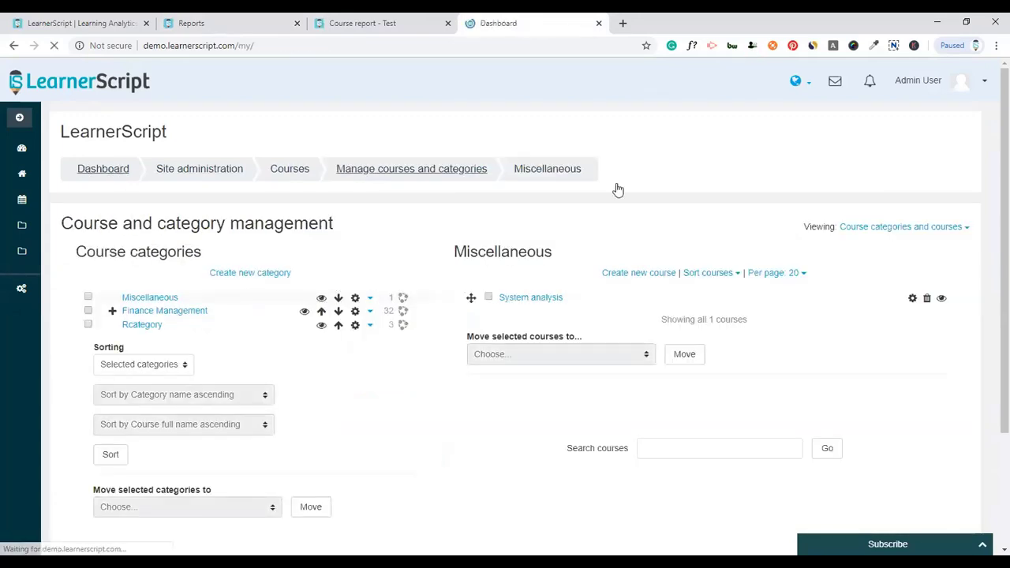
click(753, 142)
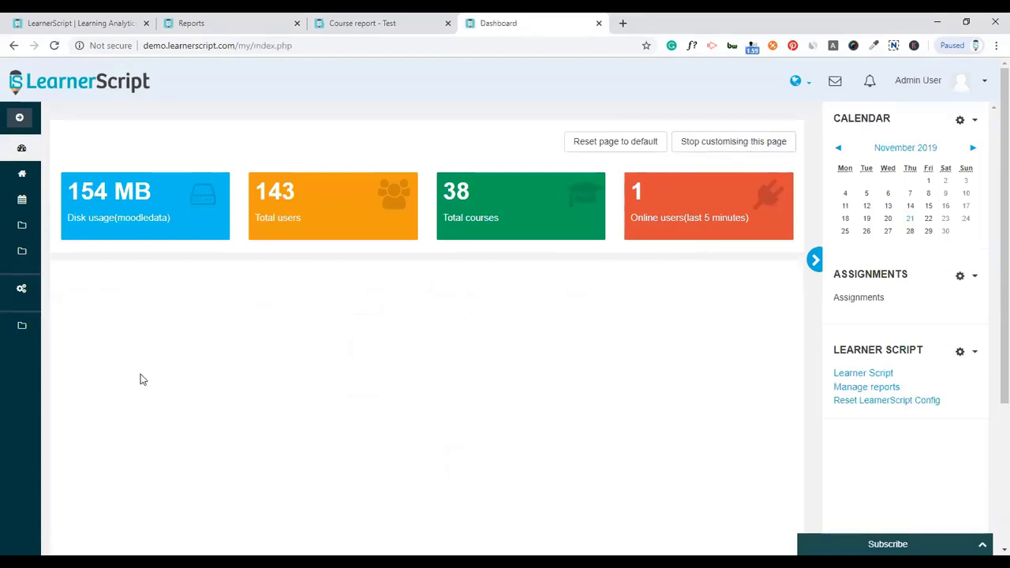
- Add a LearnerScript Widget block to the Moodle dashboard
mouse_move(11, 331)
click(211, 332)
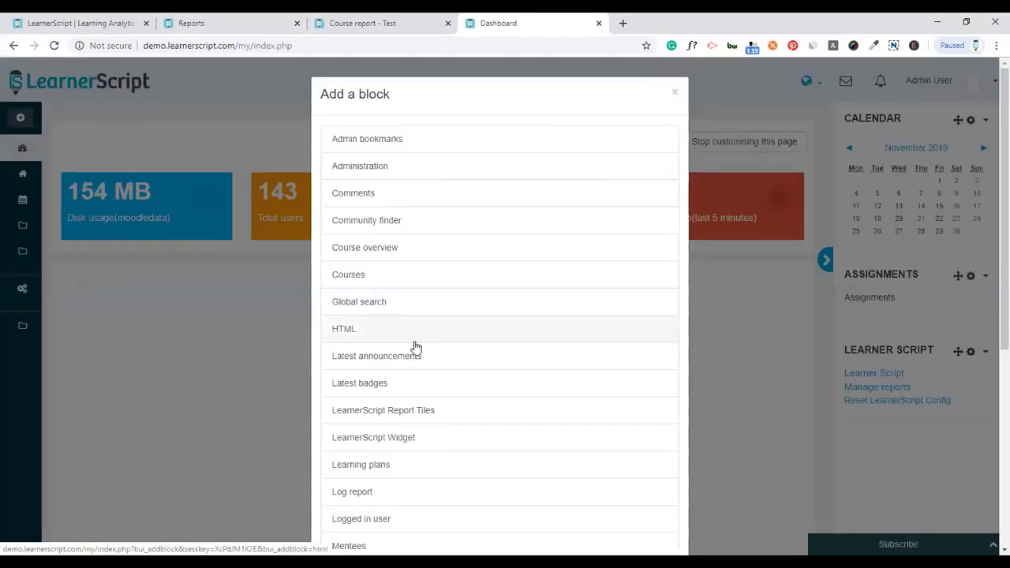
scroll(400, 333, down, 3)
scroll(383, 315, up, 2)
click(404, 314)
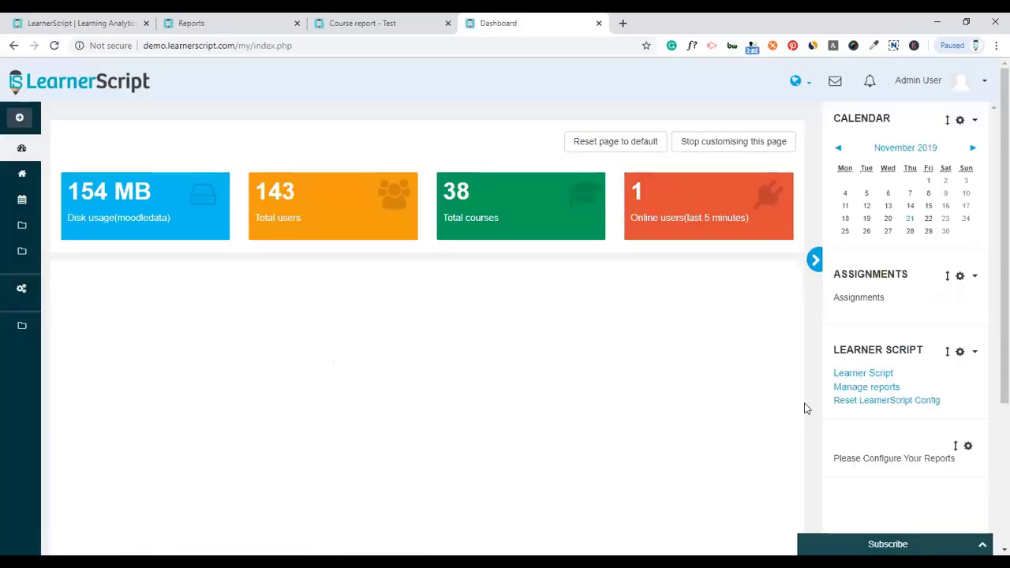
- Configure the widget to show the Course summary report and save it
click(968, 447)
click(907, 465)
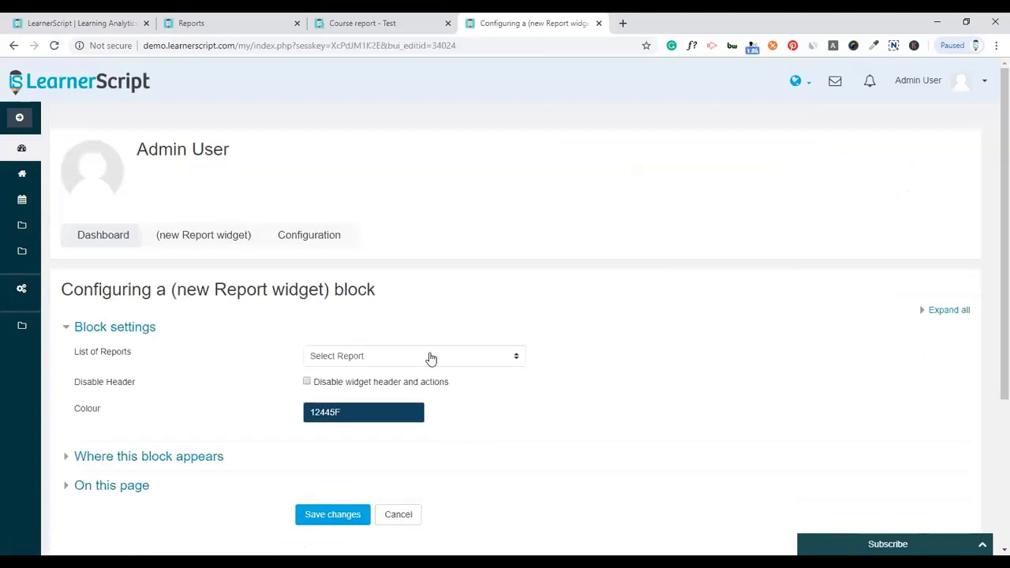
click(429, 356)
scroll(403, 319, down, 1)
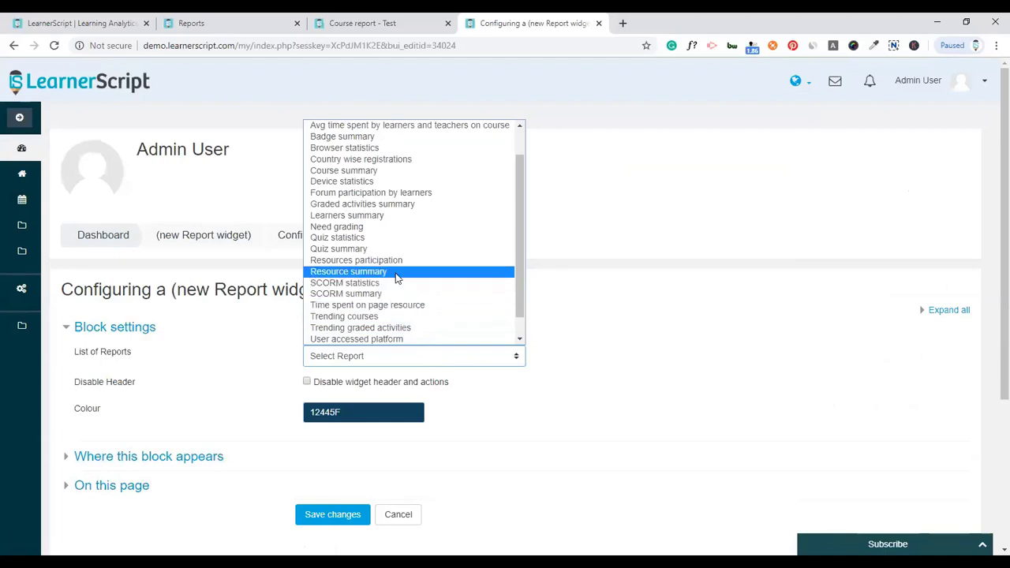
click(369, 172)
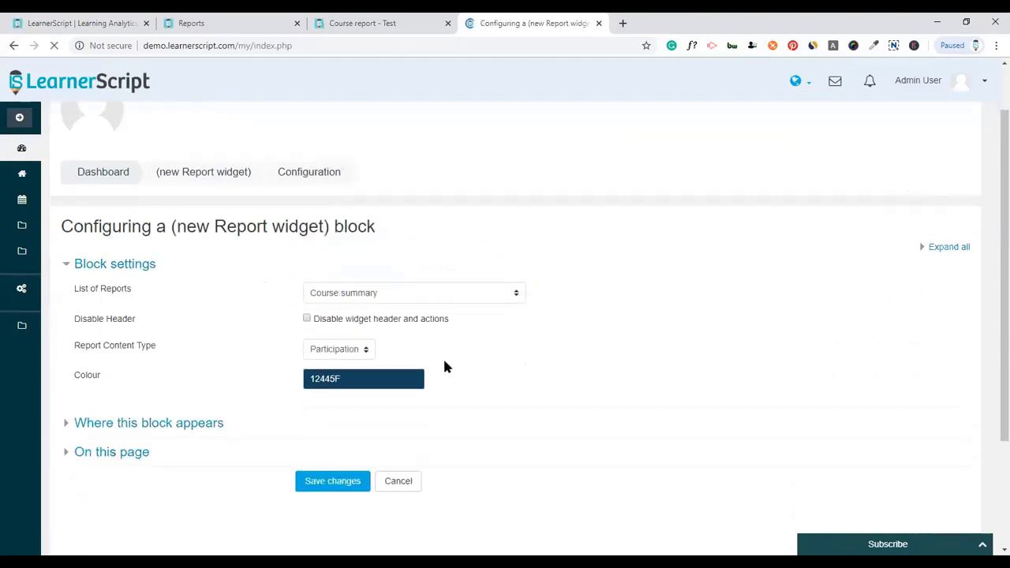
click(354, 352)
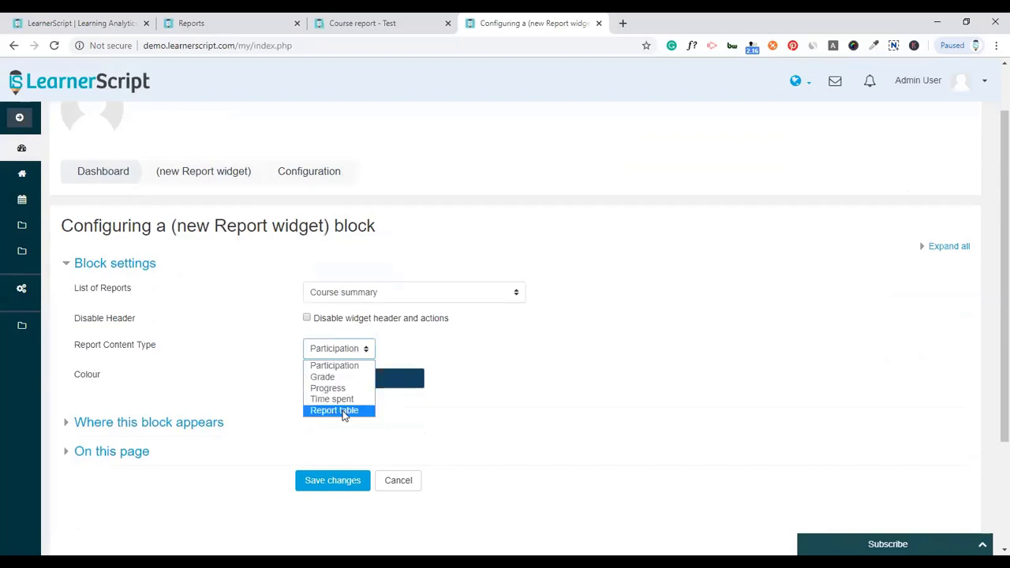
click(333, 365)
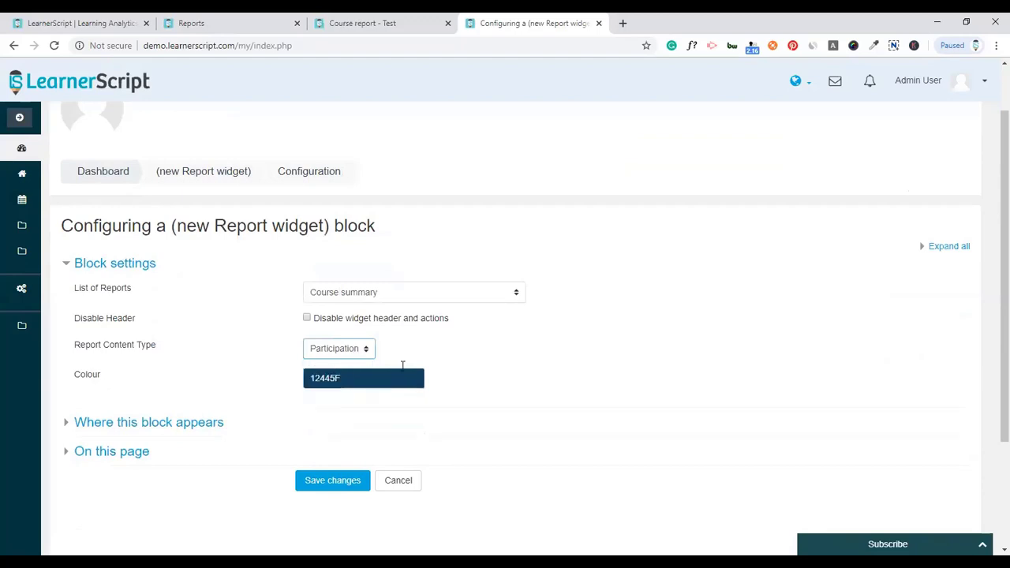
scroll(354, 334, down, 2)
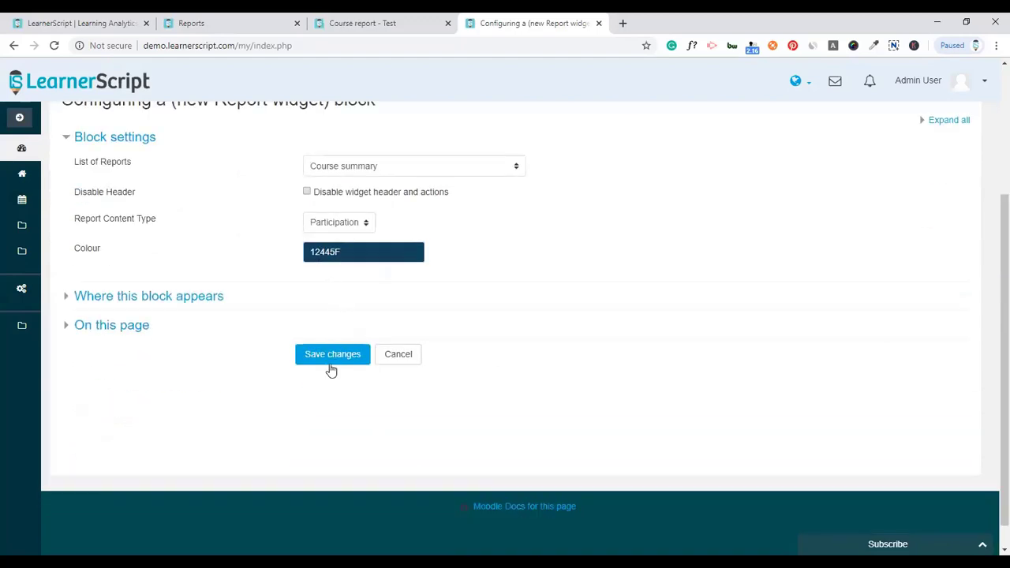
click(332, 355)
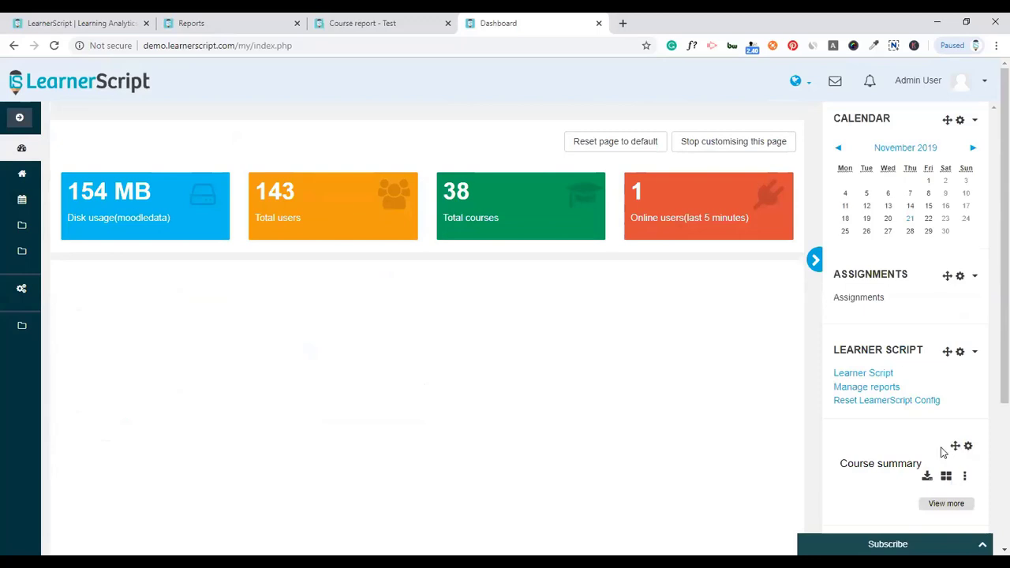
- Move the Course summary block into the main dashboard area and stop customising
drag(954, 444, 560, 303)
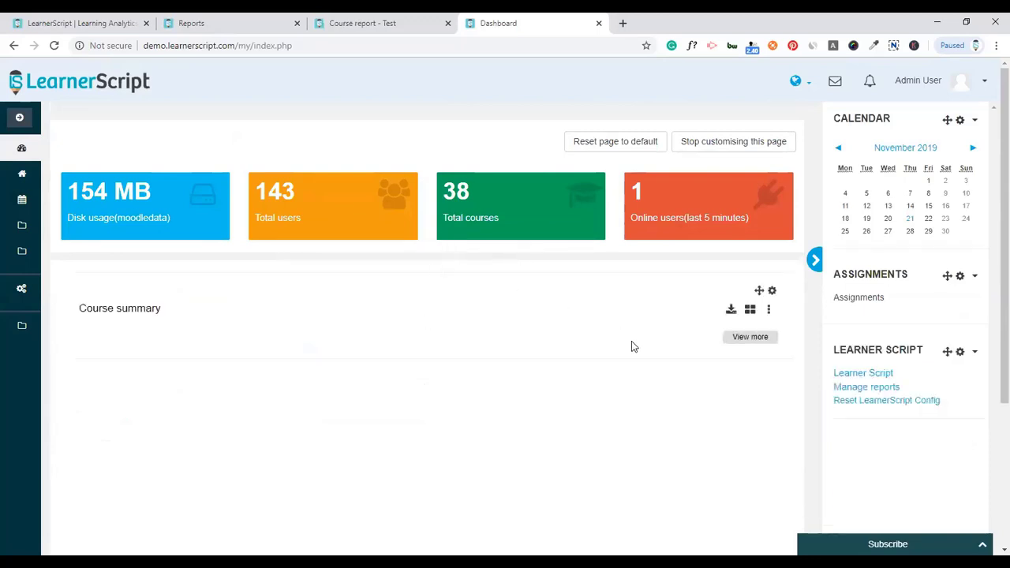
click(750, 312)
click(705, 419)
click(707, 142)
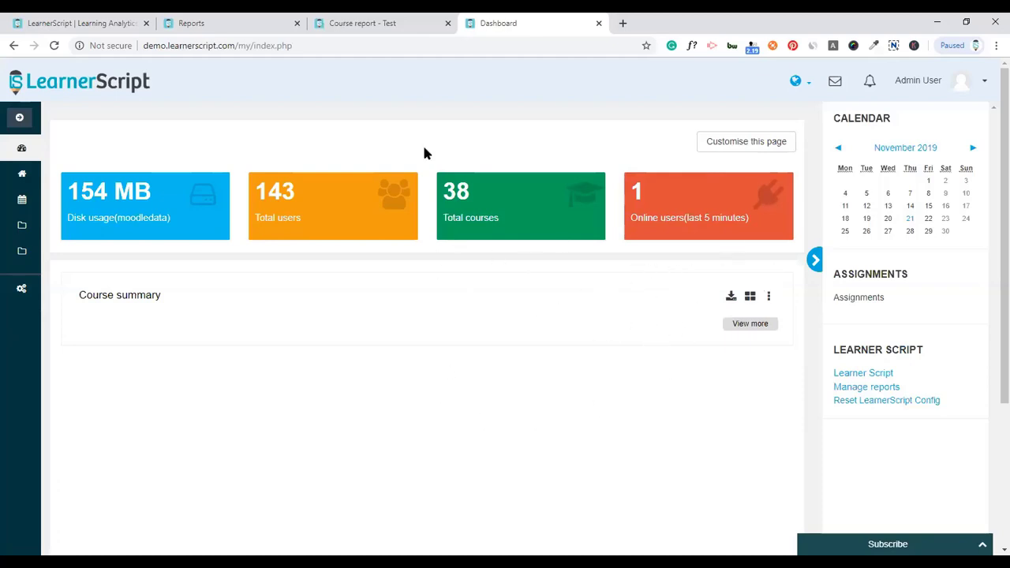
- Open the LearnerScript reports dashboard and browse the widget list without adding anything
click(858, 373)
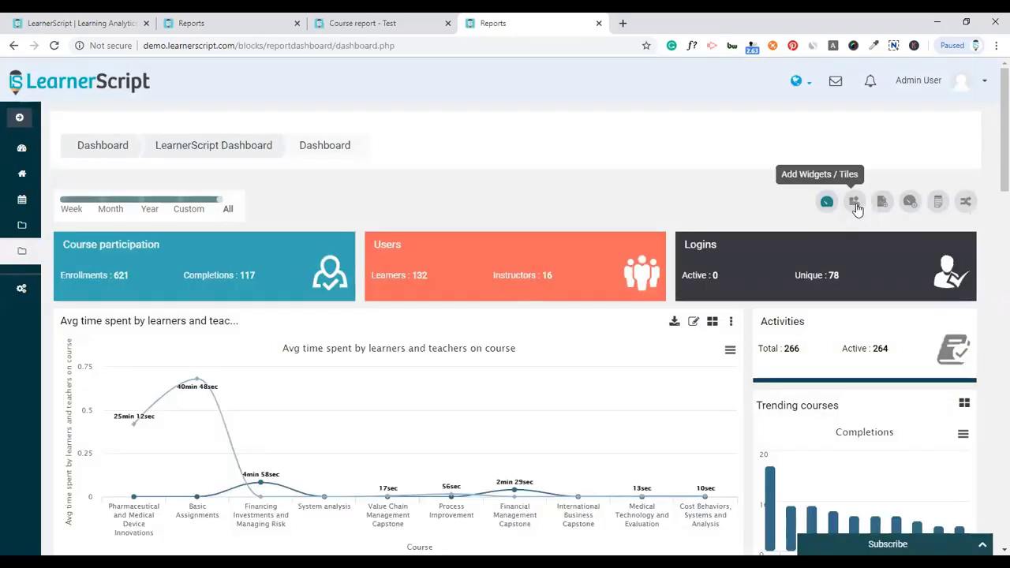
click(855, 204)
click(825, 234)
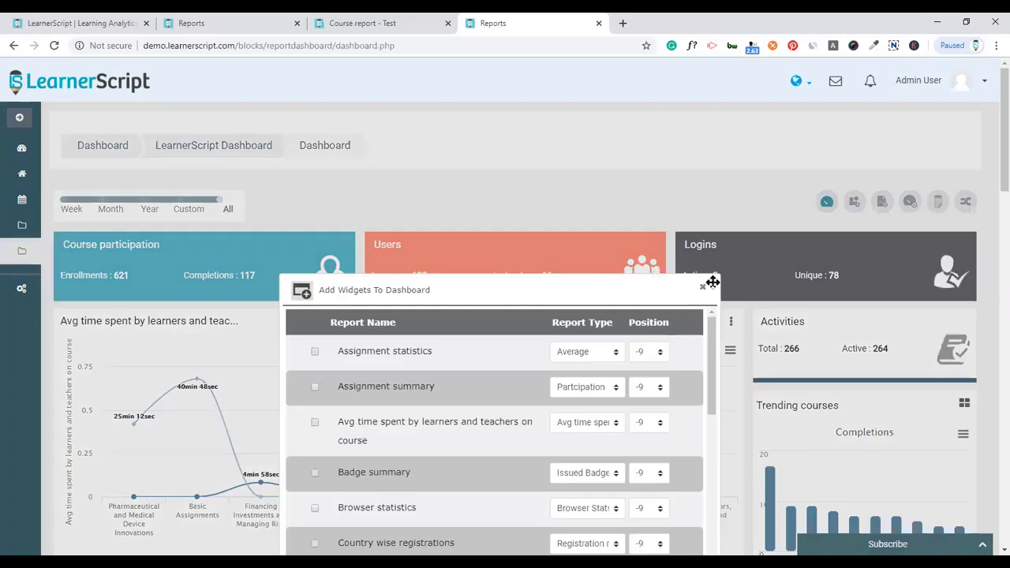
click(702, 285)
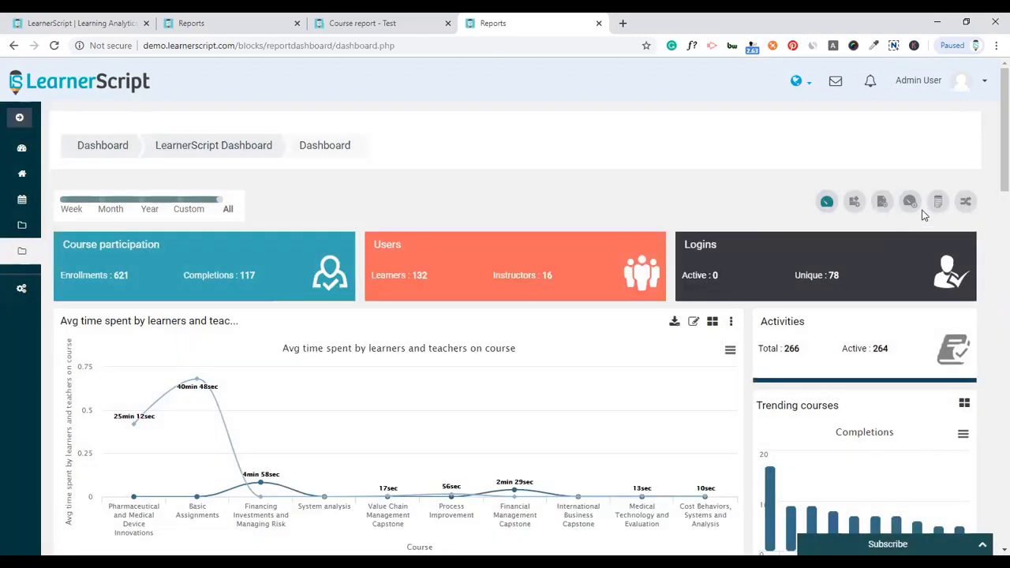
- Create a new dashboard named 'CustomDashboard'
click(853, 205)
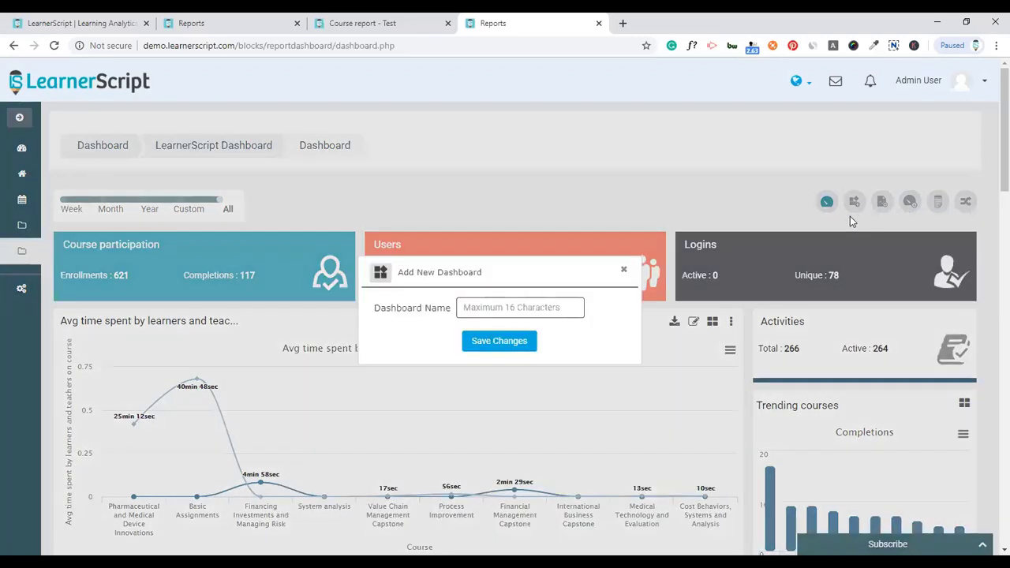
click(520, 309)
click(497, 335)
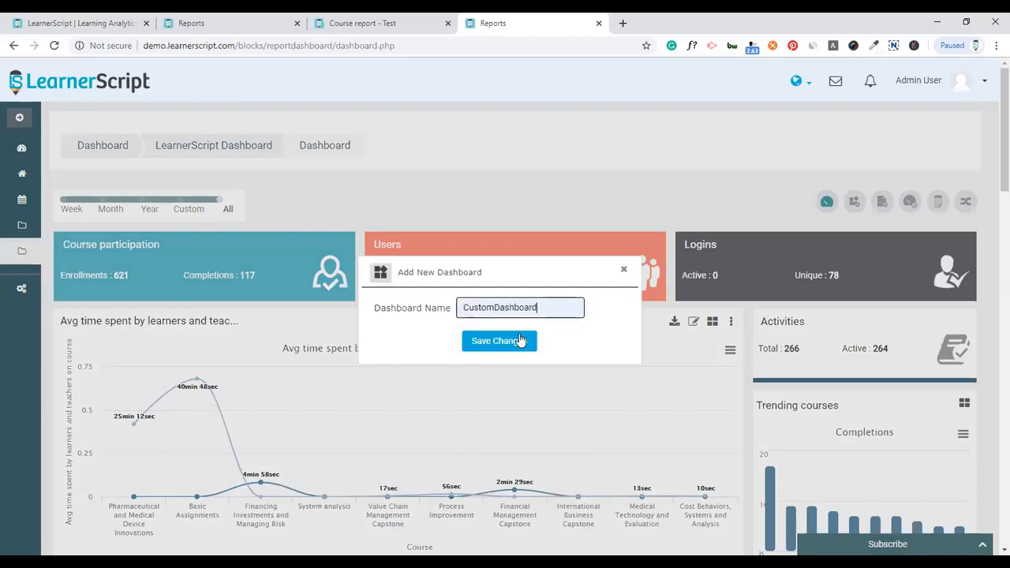
click(517, 342)
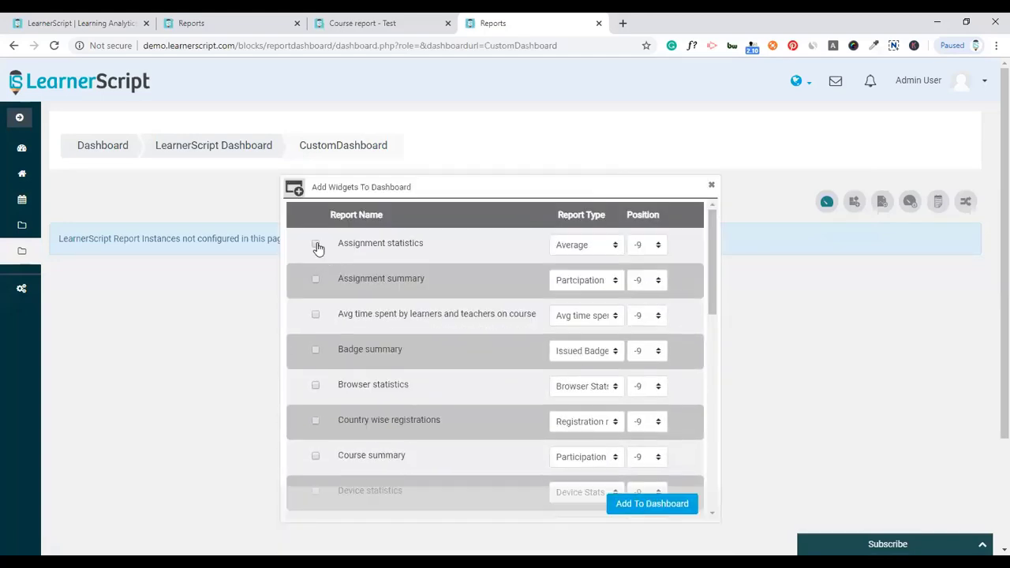
- Add Assignment statistics, Badge summary and Browser statistics to CustomDashboard, then return to Dashboard
click(315, 349)
click(316, 386)
click(643, 505)
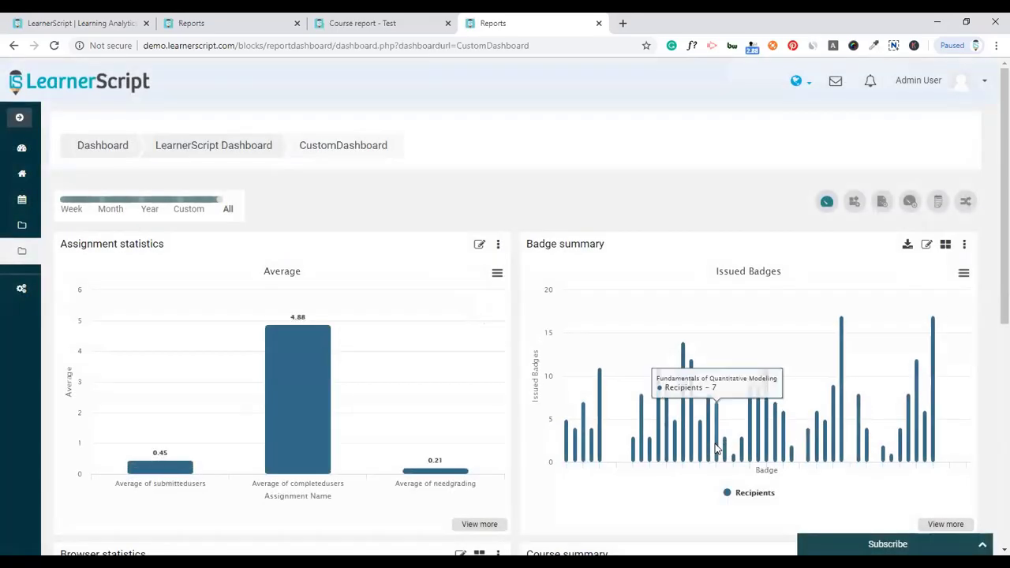
scroll(521, 400, down, 1)
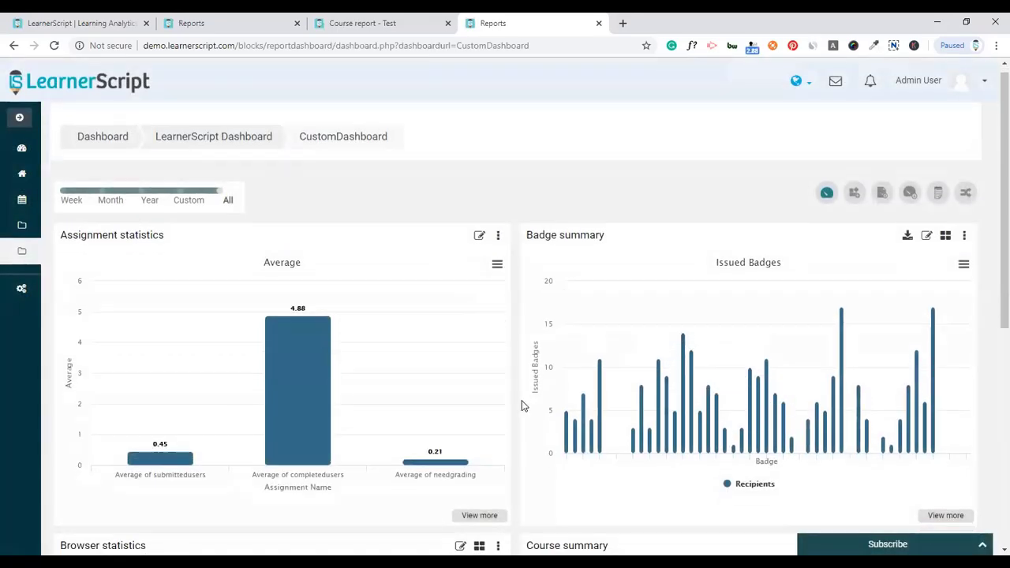
scroll(521, 400, down, 5)
scroll(521, 400, up, 5)
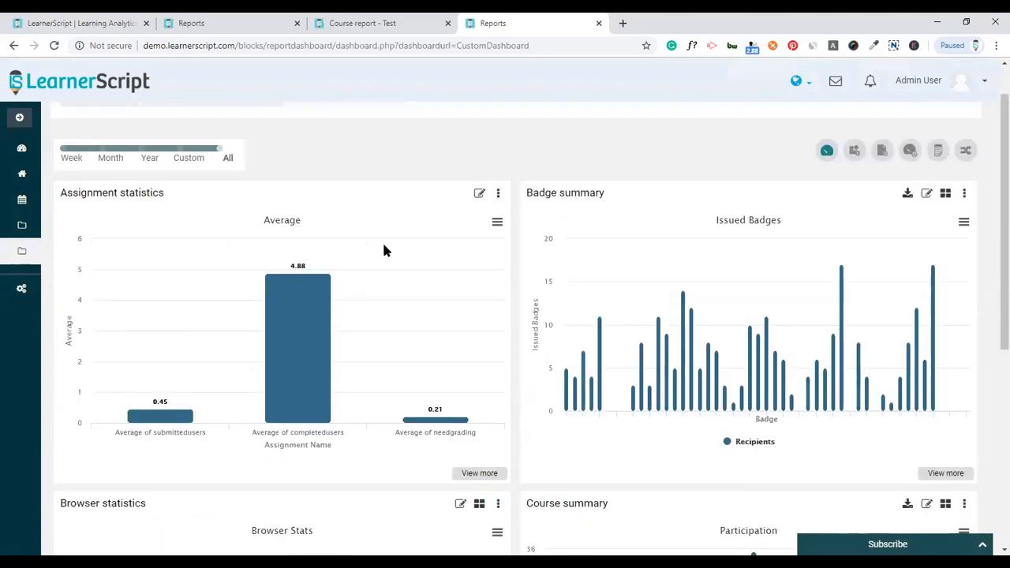
click(826, 150)
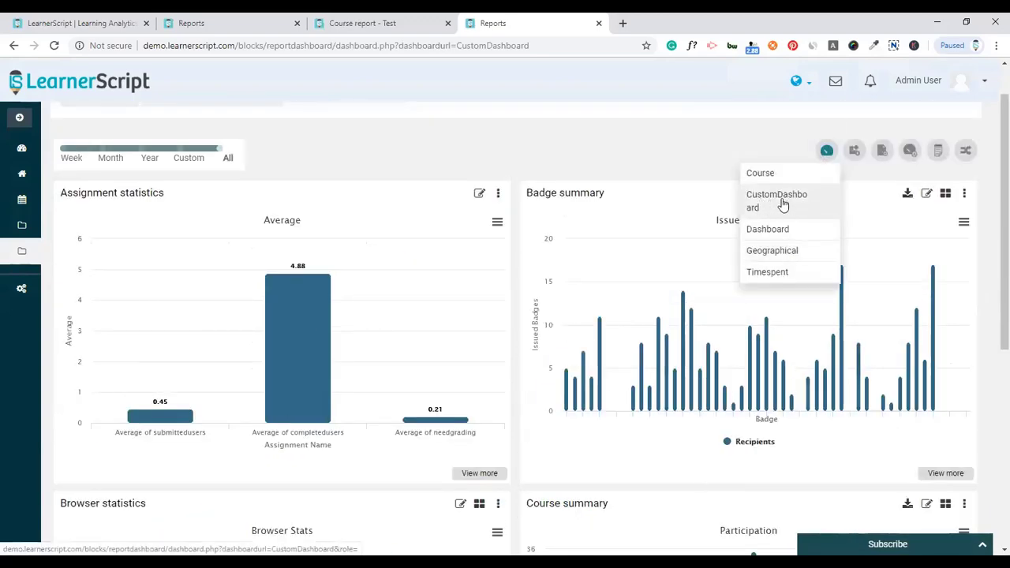
click(766, 229)
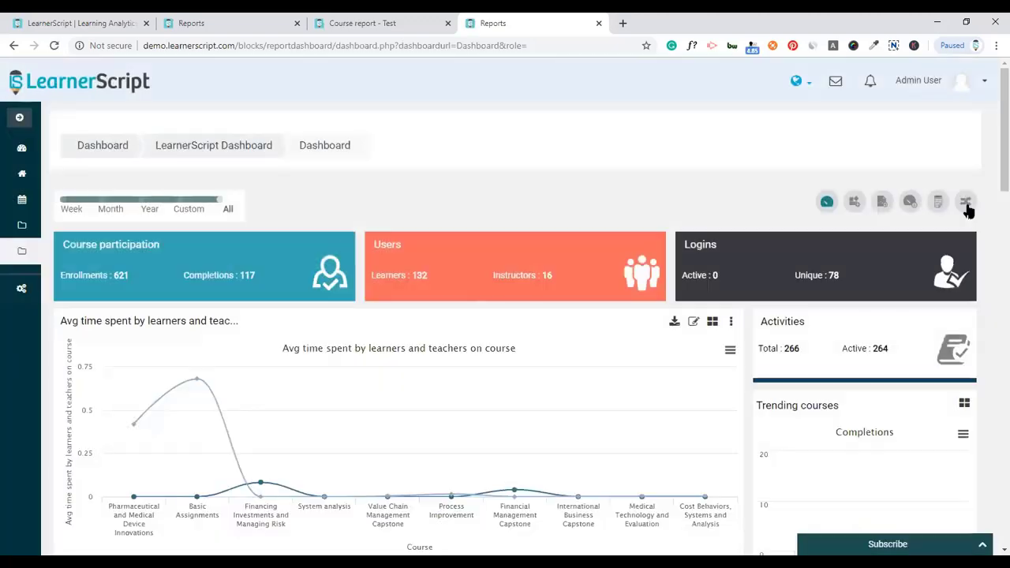
- Switch to the Course creator role and check which widgets it can add
click(966, 201)
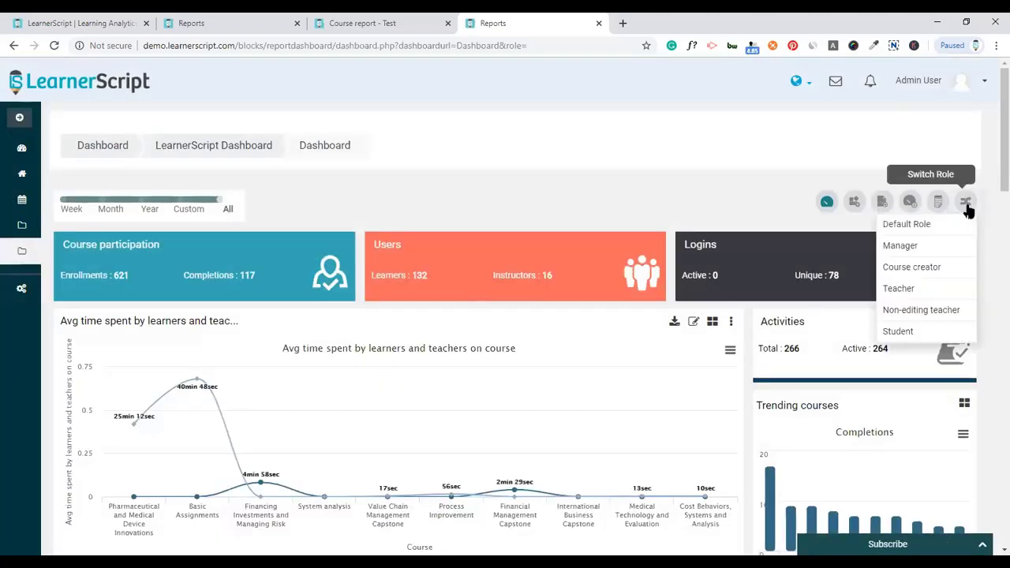
click(913, 269)
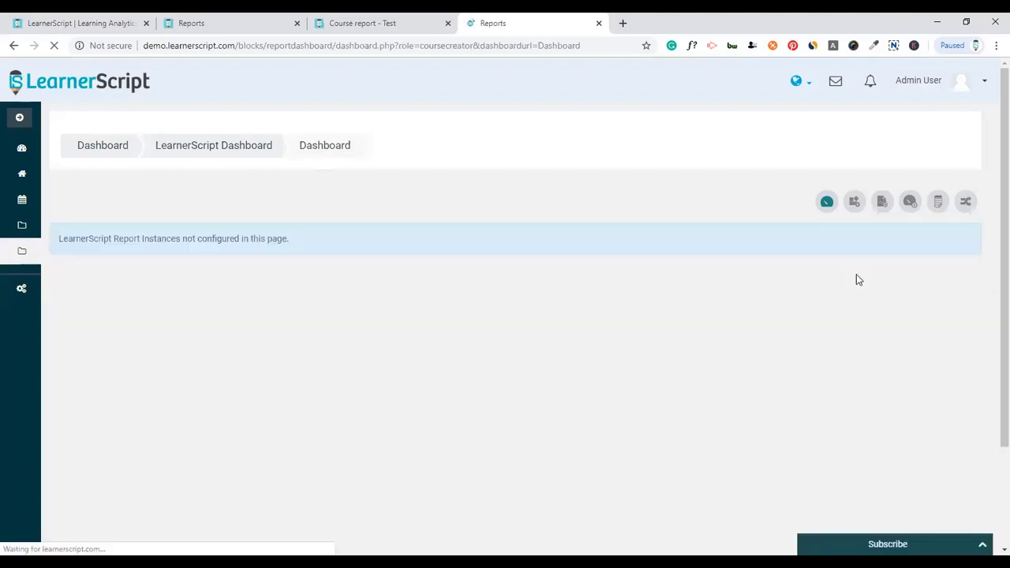
click(965, 203)
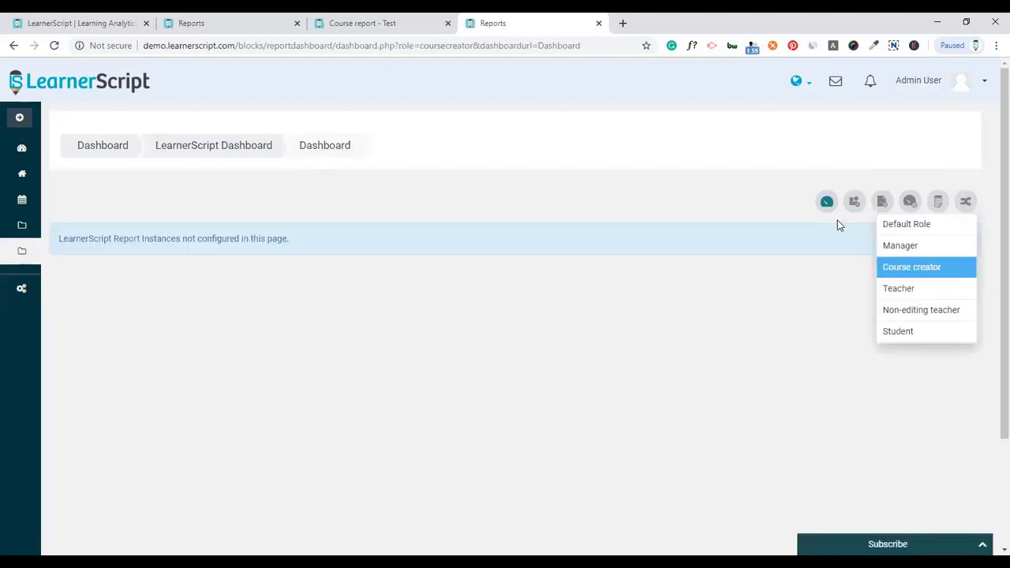
click(826, 203)
click(831, 228)
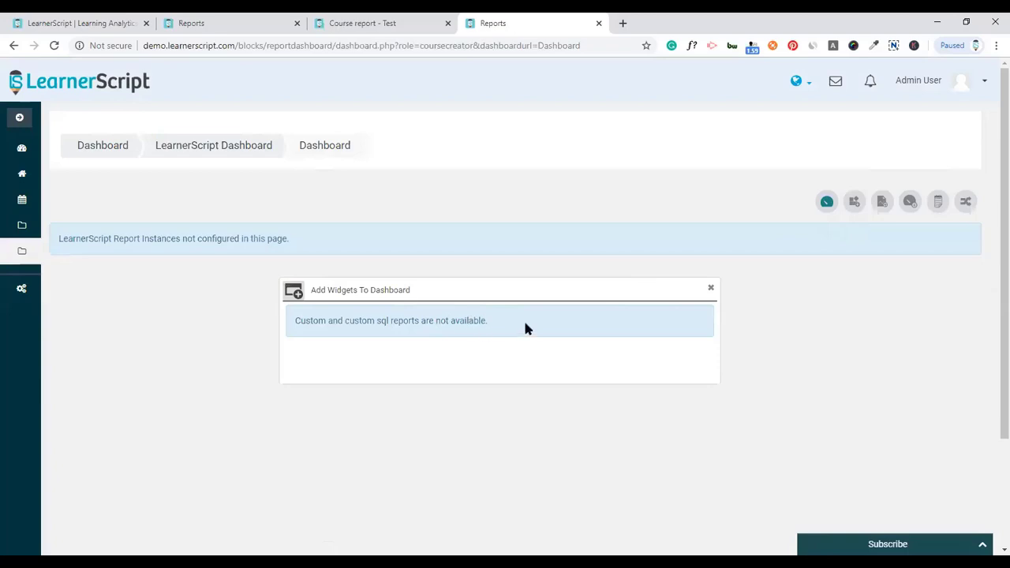
click(711, 290)
- Switch to the Teacher role and review the widgets it can add
click(965, 201)
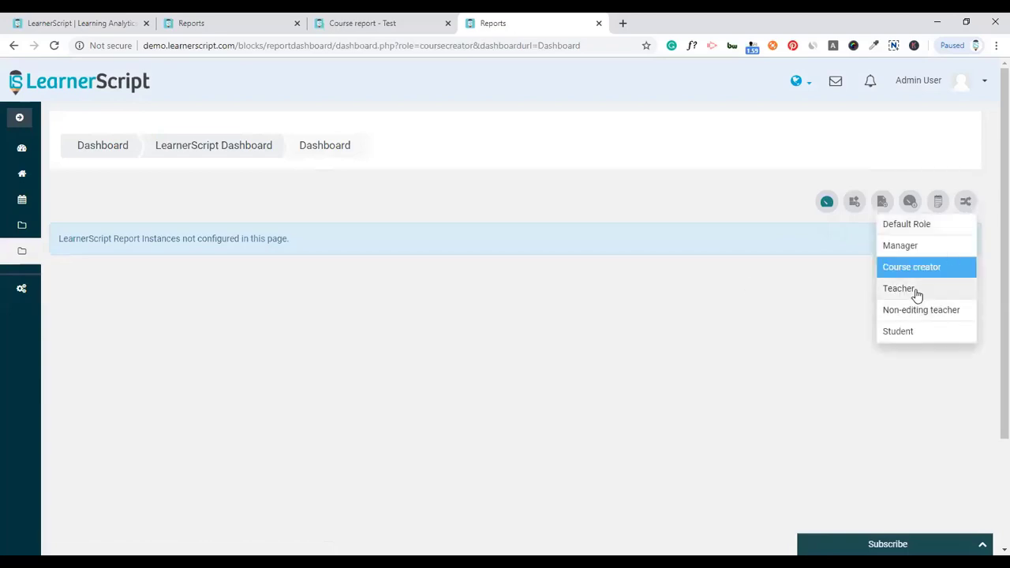
click(915, 289)
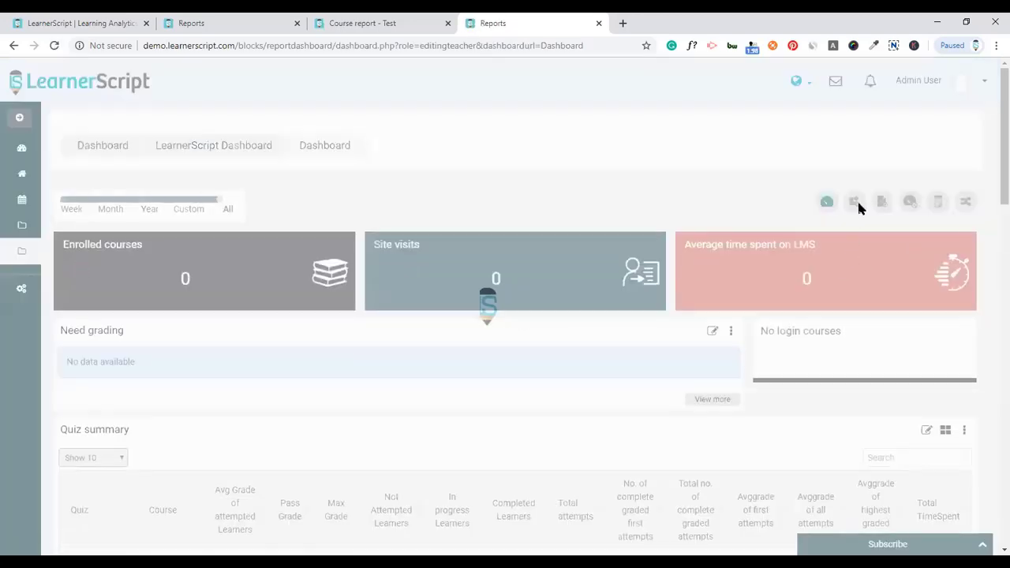
click(826, 202)
click(798, 225)
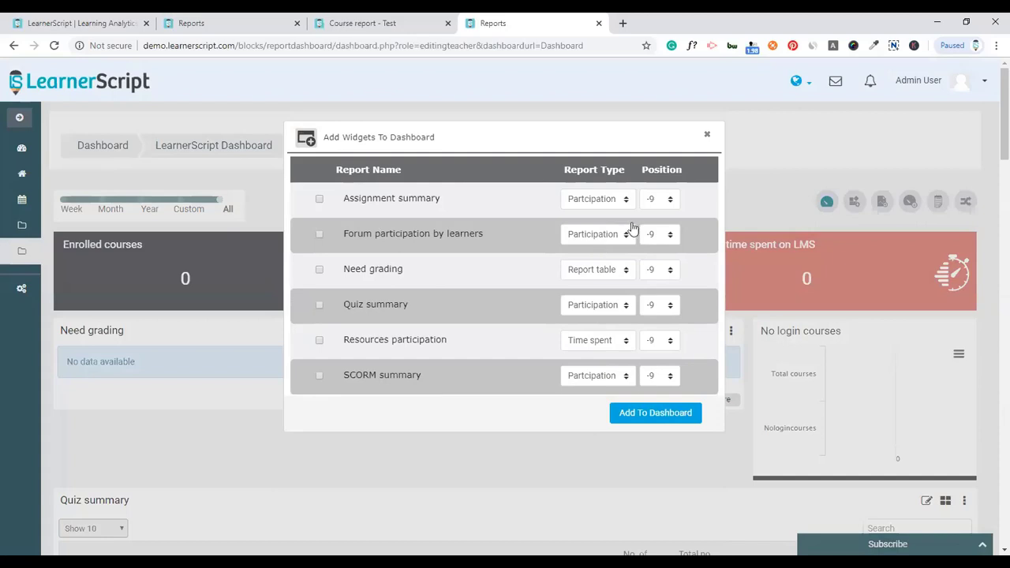
click(709, 134)
- Switch roles once more, then advance to the 'Ask, and you'll be answered' Q & A slide
click(965, 203)
click(896, 288)
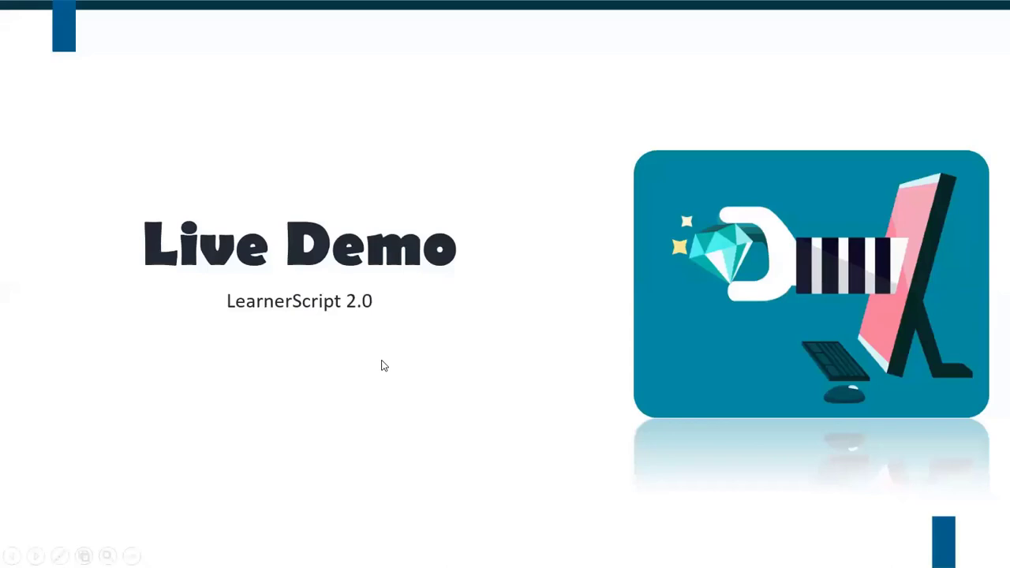
key(Right)
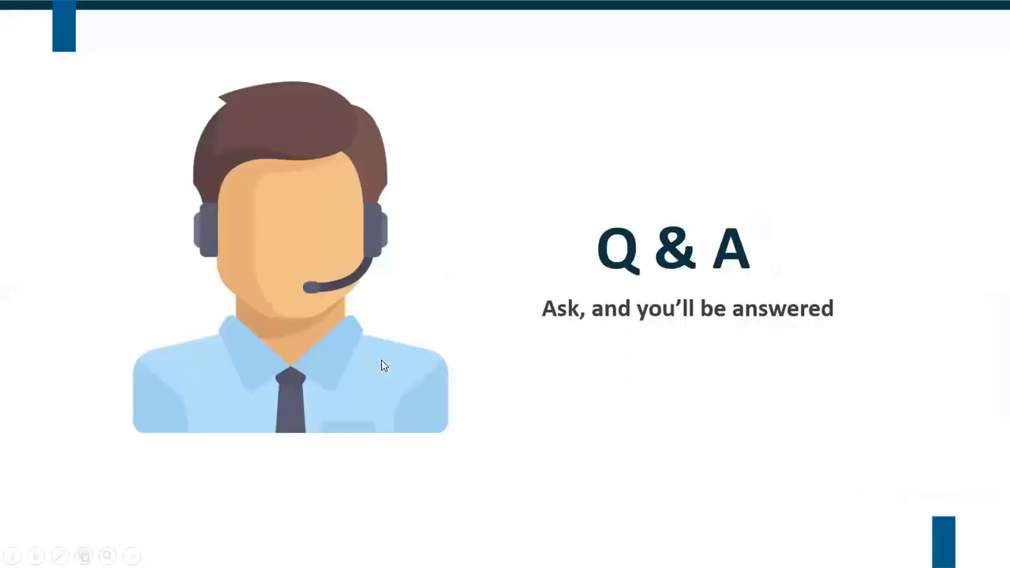